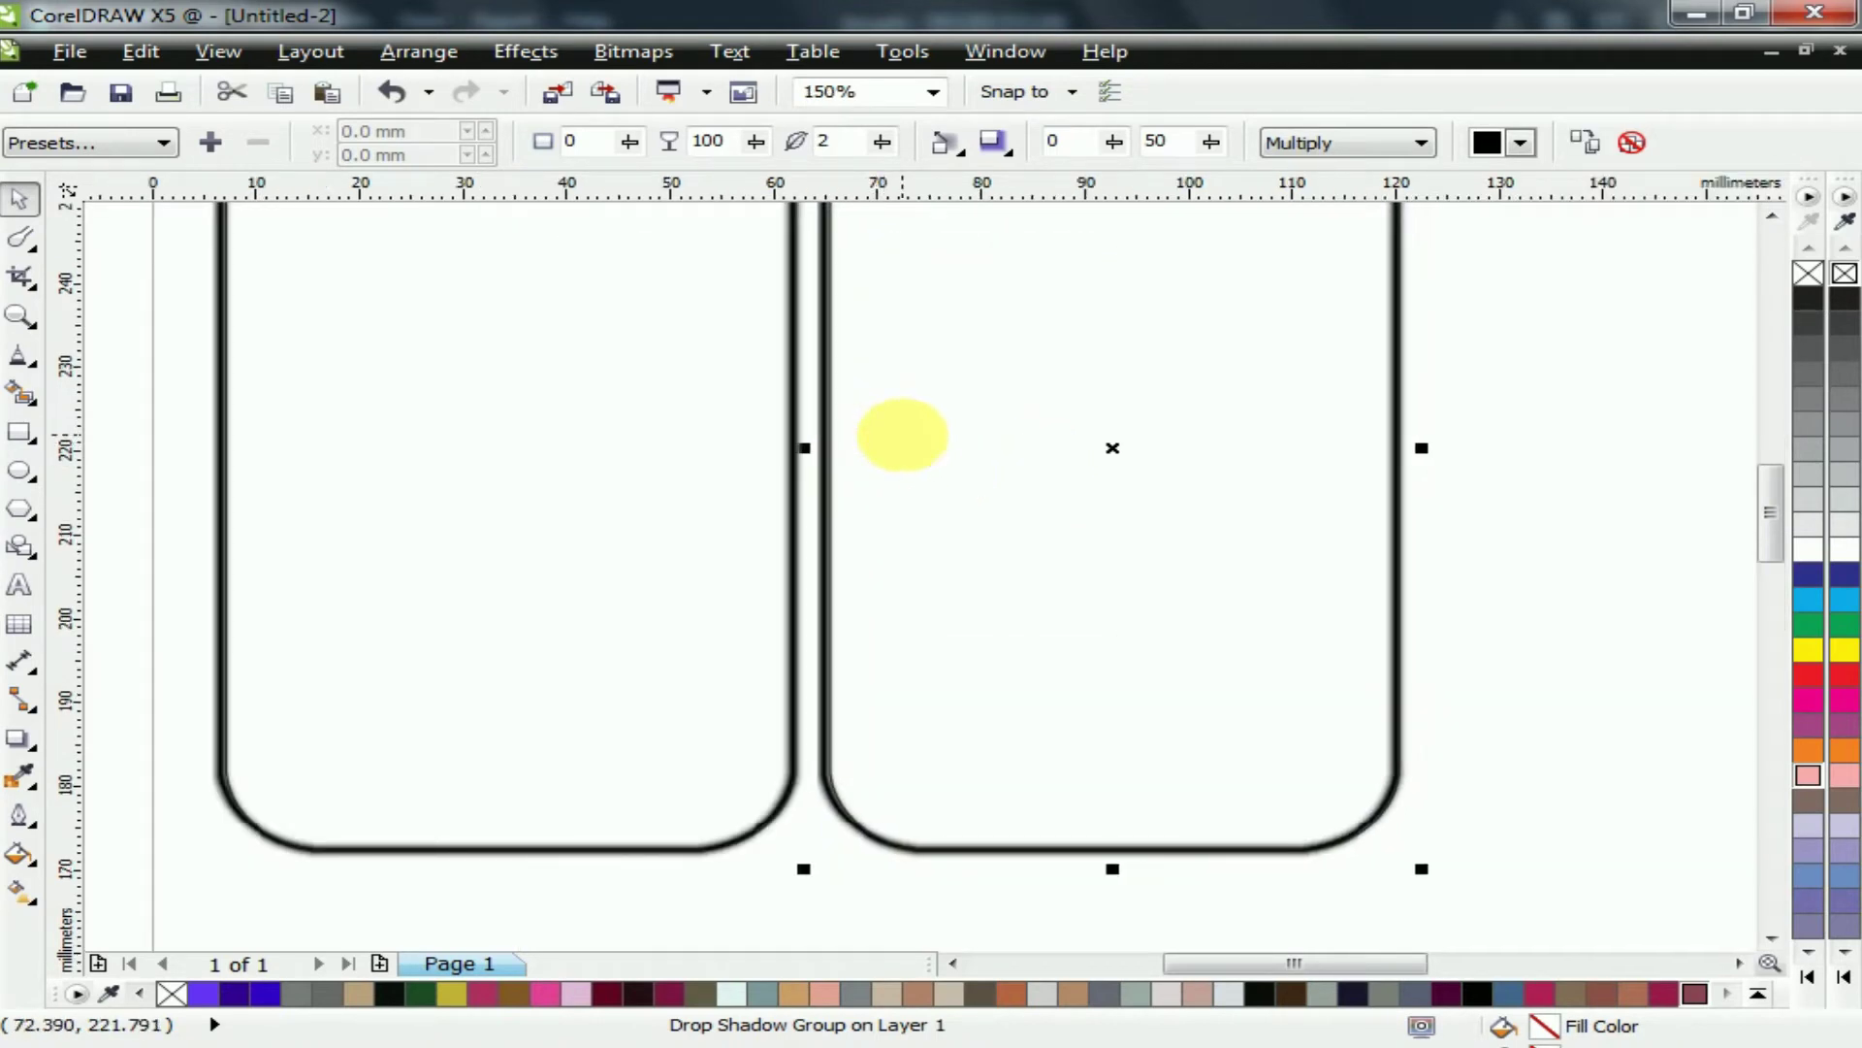
Duplicate the second tall rounded frame to its right and flatten the copy into a wide frame aligned with the row's lower edge
{"action": "scroll", "coordinate": [1102, 636], "scroll_direction": "down", "scroll_amount": 4}
{"action": "left_click_drag", "start_coordinate": [1209, 646], "coordinate": [1431, 509]}
{"action": "left_click", "coordinate": [1335, 652]}
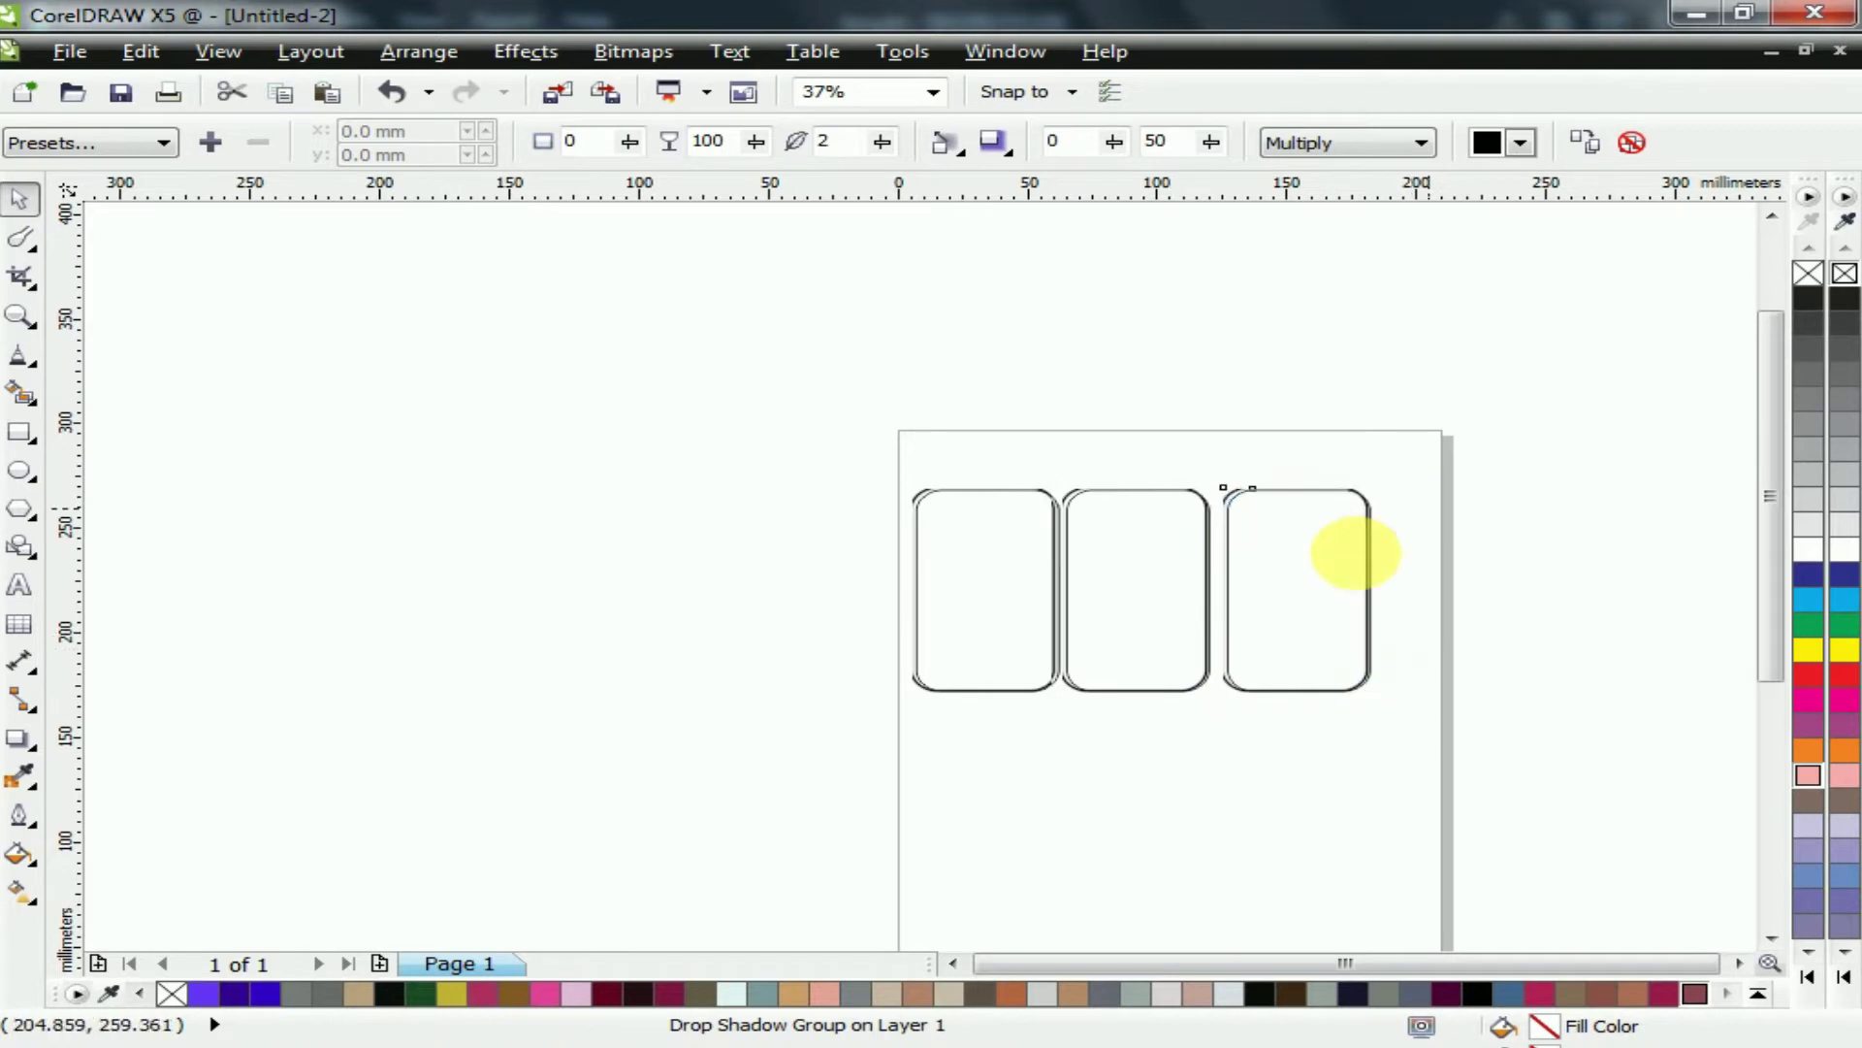
{"action": "left_click_drag", "start_coordinate": [1303, 530], "coordinate": [1306, 562]}
{"action": "left_click_drag", "start_coordinate": [1219, 615], "coordinate": [1224, 615]}
{"action": "left_click_drag", "start_coordinate": [1311, 616], "coordinate": [1297, 659]}
{"action": "scroll", "coordinate": [1208, 659], "scroll_direction": "up", "scroll_amount": 2}
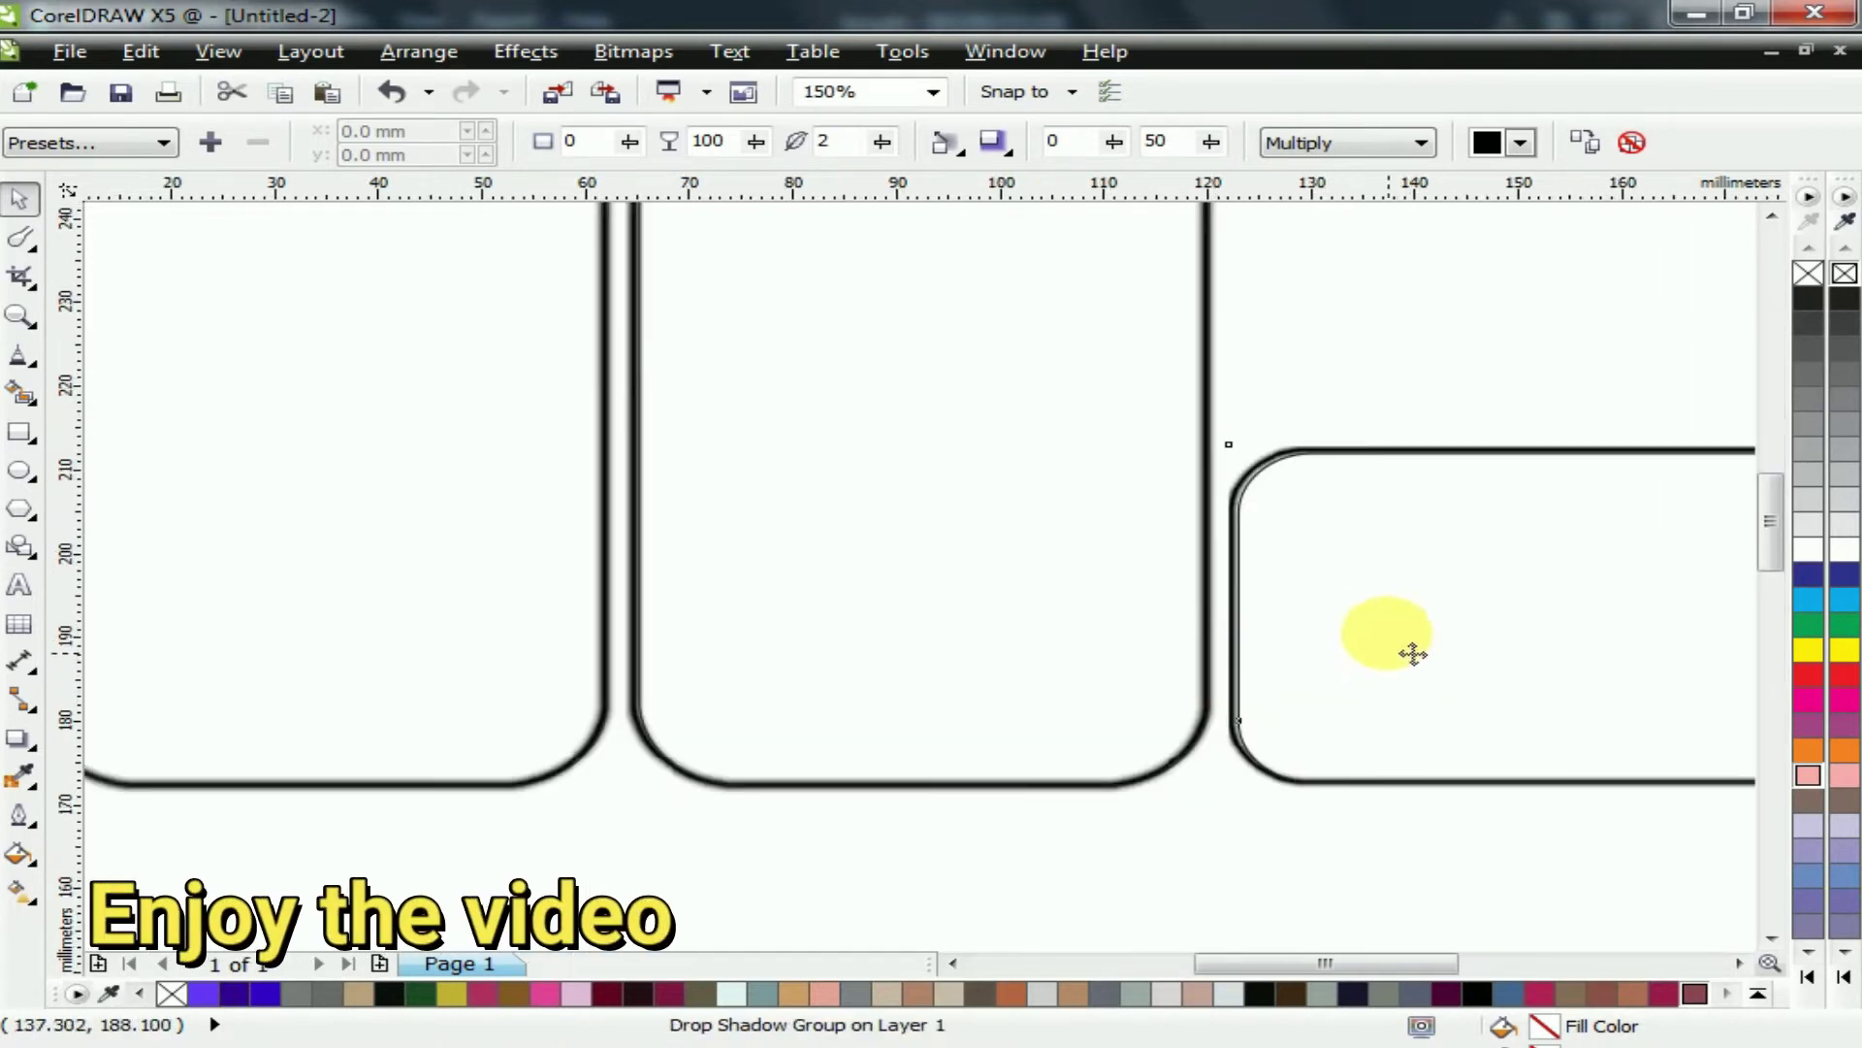
Duplicate the wide frame above itself and shrink the copy to a small upright frame about 19 mm wide and 36 mm tall
{"action": "scroll", "coordinate": [1341, 644], "scroll_direction": "down", "scroll_amount": 1}
{"action": "left_click_drag", "start_coordinate": [1605, 627], "coordinate": [1592, 478]}
{"action": "left_click", "coordinate": [1351, 437]}
{"action": "left_click_drag", "start_coordinate": [1676, 333], "coordinate": [1545, 287]}
{"action": "left_click_drag", "start_coordinate": [1521, 427], "coordinate": [1470, 355]}
{"action": "left_click_drag", "start_coordinate": [1537, 527], "coordinate": [1517, 495]}
{"action": "left_click_drag", "start_coordinate": [1411, 409], "coordinate": [1376, 437]}
{"action": "left_click_drag", "start_coordinate": [1473, 525], "coordinate": [1371, 480]}
{"action": "key", "text": "z"}
{"action": "left_click_drag", "start_coordinate": [1595, 632], "coordinate": [1643, 663]}
{"action": "left_click", "coordinate": [19, 198]}
{"action": "mouse_move", "coordinate": [762, 570]}
{"action": "left_mouse_down"}
{"action": "mouse_move", "coordinate": [748, 549]}
{"action": "mouse_move", "coordinate": [749, 574]}
{"action": "left_mouse_up"}
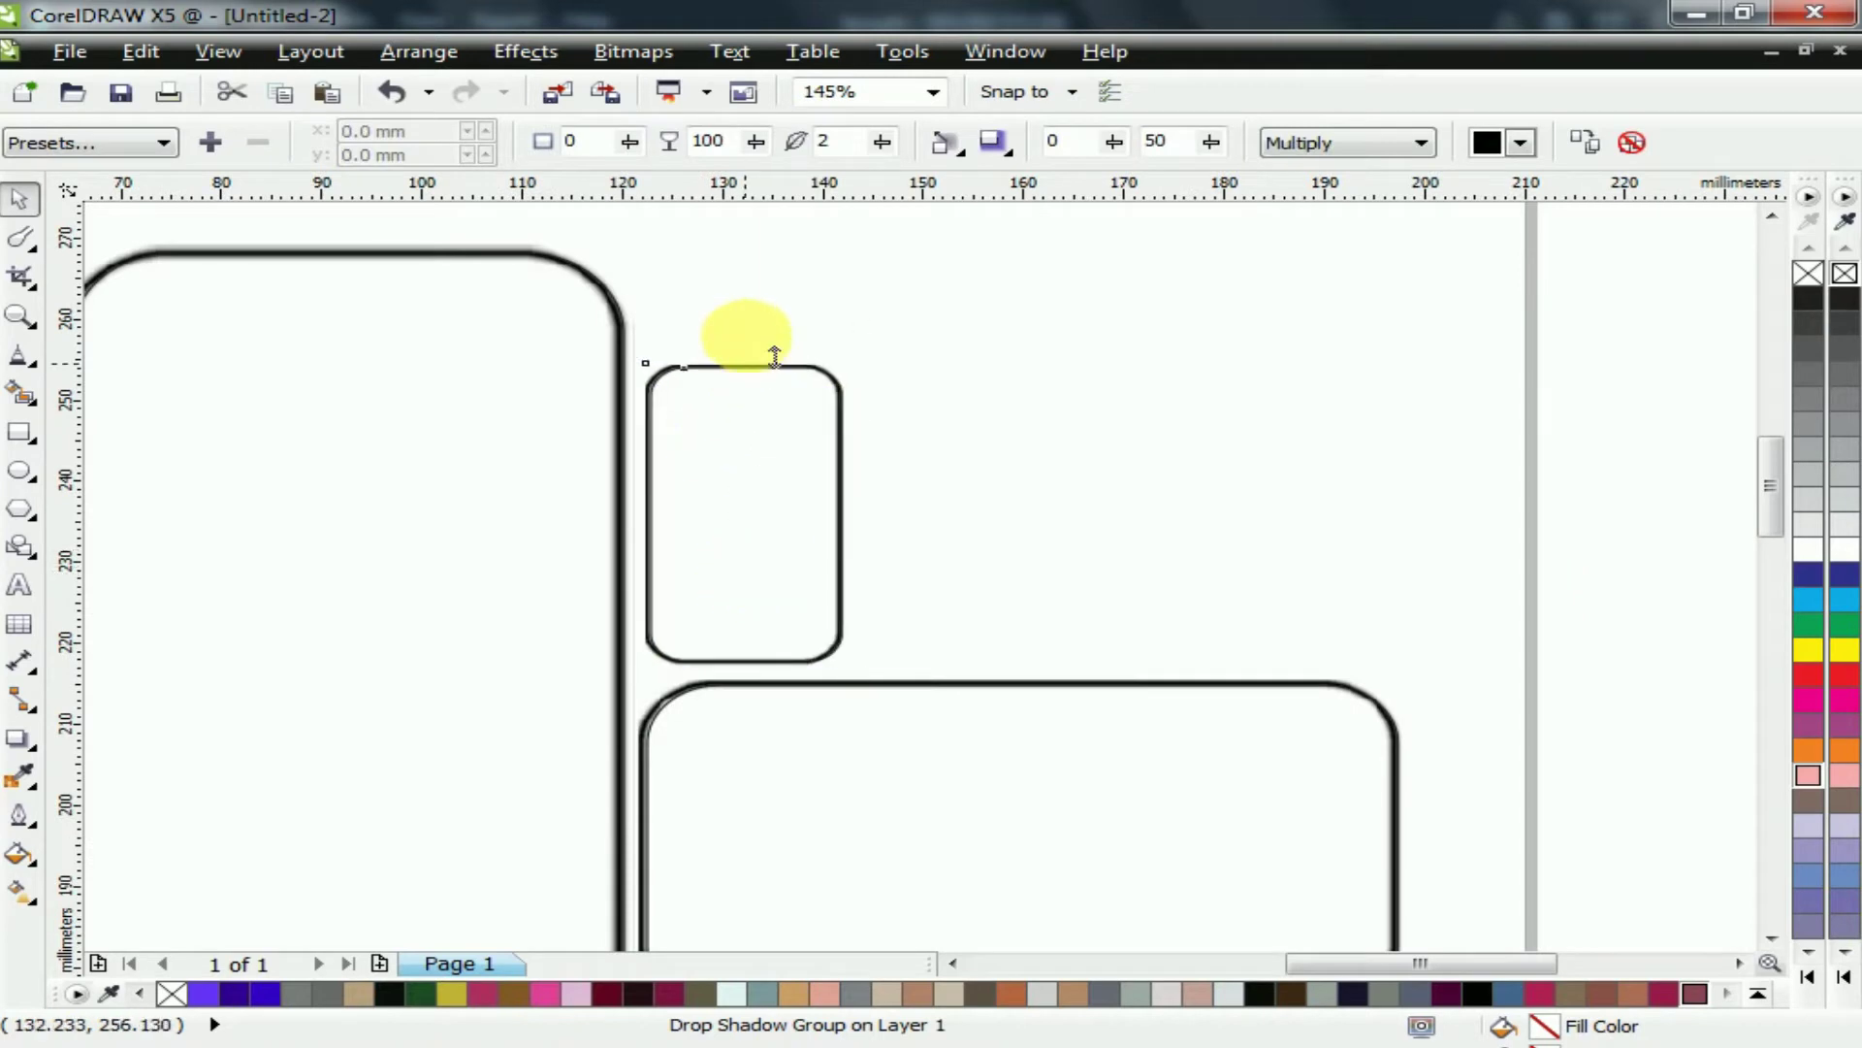
Raise the upper edge of the small upright frame to make it about 47 mm tall
{"action": "left_click", "coordinate": [774, 357]}
{"action": "left_click_drag", "start_coordinate": [761, 362], "coordinate": [769, 281]}
{"action": "left_click_drag", "start_coordinate": [840, 473], "coordinate": [1001, 513]}
{"action": "key", "text": "F3"}
{"action": "right_click", "coordinate": [1042, 527]}
{"action": "key", "text": "Delete"}
{"action": "right_click", "coordinate": [989, 514]}
{"action": "key", "text": "Delete"}
Duplicate the small upright frame to its right and widen the copy to about 47 mm
{"action": "left_click_drag", "start_coordinate": [997, 328], "coordinate": [756, 590]}
{"action": "left_click_drag", "start_coordinate": [808, 527], "coordinate": [958, 531]}
{"action": "left_click_drag", "start_coordinate": [1031, 466], "coordinate": [1164, 466]}
{"action": "scroll", "coordinate": [1265, 512], "scroll_direction": "down", "scroll_amount": 1}
{"action": "left_click", "coordinate": [1086, 630]}
{"action": "mouse_move", "coordinate": [833, 710]}
{"action": "left_mouse_down"}
{"action": "mouse_move", "coordinate": [811, 685]}
{"action": "mouse_move", "coordinate": [826, 685]}
{"action": "left_mouse_up"}
{"action": "right_click", "coordinate": [832, 707]}
{"action": "left_click_drag", "start_coordinate": [1049, 491], "coordinate": [863, 689]}
{"action": "scroll", "coordinate": [875, 663], "scroll_direction": "up", "scroll_amount": 2}
{"action": "scroll", "coordinate": [875, 663], "scroll_direction": "down", "scroll_amount": 1}
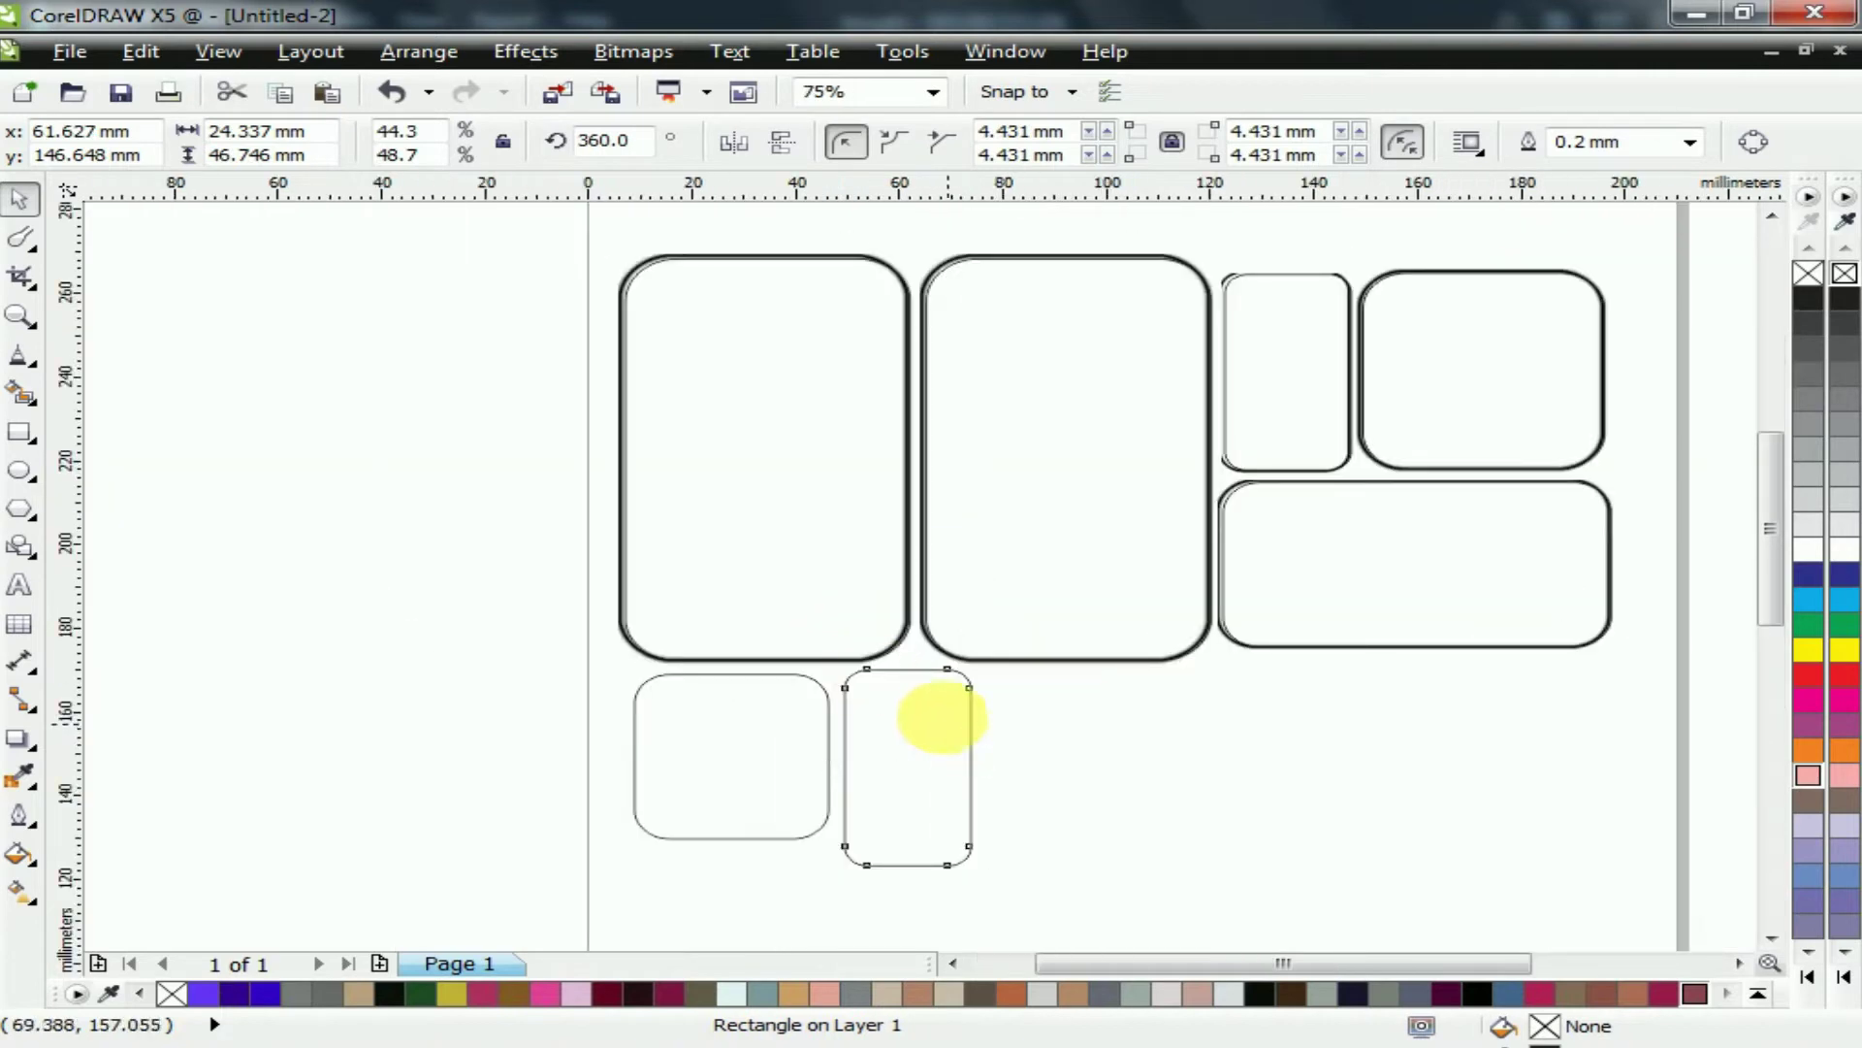
{"action": "left_click", "coordinate": [830, 726], "text": "shift"}
{"action": "key", "text": "Delete"}
Start a second row beneath the tall frames with copies of the 47 mm wide frame and the narrow upright frame
{"action": "left_click_drag", "start_coordinate": [1504, 445], "coordinate": [745, 851]}
{"action": "left_click_drag", "start_coordinate": [1277, 577], "coordinate": [980, 905]}
{"action": "right_click", "coordinate": [984, 847]}
{"action": "left_click", "coordinate": [1102, 820]}
{"action": "left_click", "coordinate": [980, 889]}
{"action": "left_click", "coordinate": [1091, 755]}
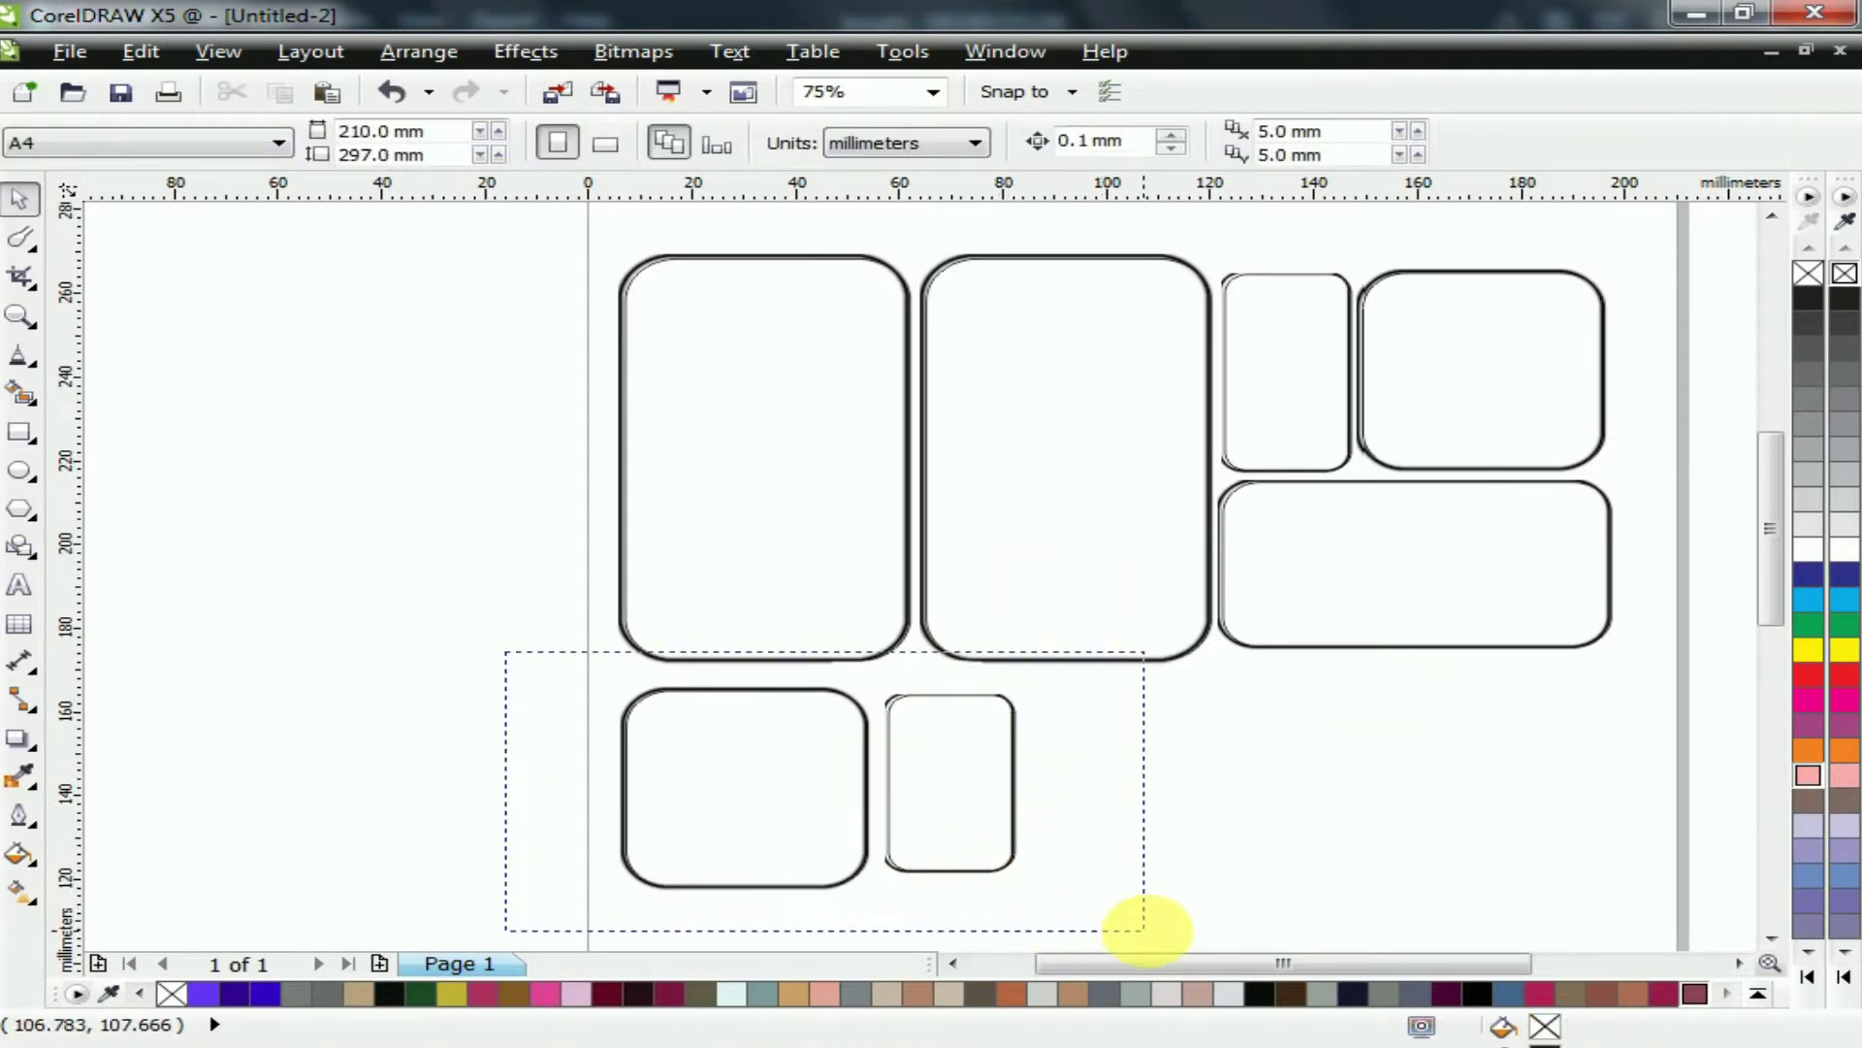
Select both frames of the second row and nudge them up close to the tall frames above
{"action": "left_click_drag", "start_coordinate": [1146, 929], "coordinate": [1146, 929]}
{"action": "scroll", "coordinate": [788, 650], "scroll_direction": "up", "scroll_amount": 1}
{"action": "key", "text": "Up"}
{"action": "key", "text": "Up"}
{"action": "key", "text": "Up"}
{"action": "key", "text": "Up"}
{"action": "key", "text": "Up"}
{"action": "key", "text": "Up"}
{"action": "key", "text": "Up"}
{"action": "key", "text": "Up"}
{"action": "key", "text": "Up"}
{"action": "key", "text": "Up"}
{"action": "key", "text": "Up"}
{"action": "key", "text": "Up"}
{"action": "key", "text": "Up"}
{"action": "key", "text": "Up"}
{"action": "key", "text": "Up"}
{"action": "key", "text": "Up"}
{"action": "key", "text": "Up"}
{"action": "key", "text": "Up"}
{"action": "key", "text": "Up"}
{"action": "key", "text": "Up"}
{"action": "scroll", "coordinate": [478, 624], "scroll_direction": "down", "scroll_amount": 1}
Place a copy of the wide frame in the second row, to the right of the narrow frame
{"action": "left_click_drag", "start_coordinate": [1251, 594], "coordinate": [1232, 725]}
{"action": "right_click", "coordinate": [1232, 726]}
{"action": "key", "text": "Delete"}
{"action": "left_click_drag", "start_coordinate": [1048, 730], "coordinate": [1483, 422]}
{"action": "left_click_drag", "start_coordinate": [1317, 513], "coordinate": [1156, 731]}
{"action": "left_click", "coordinate": [1126, 531]}
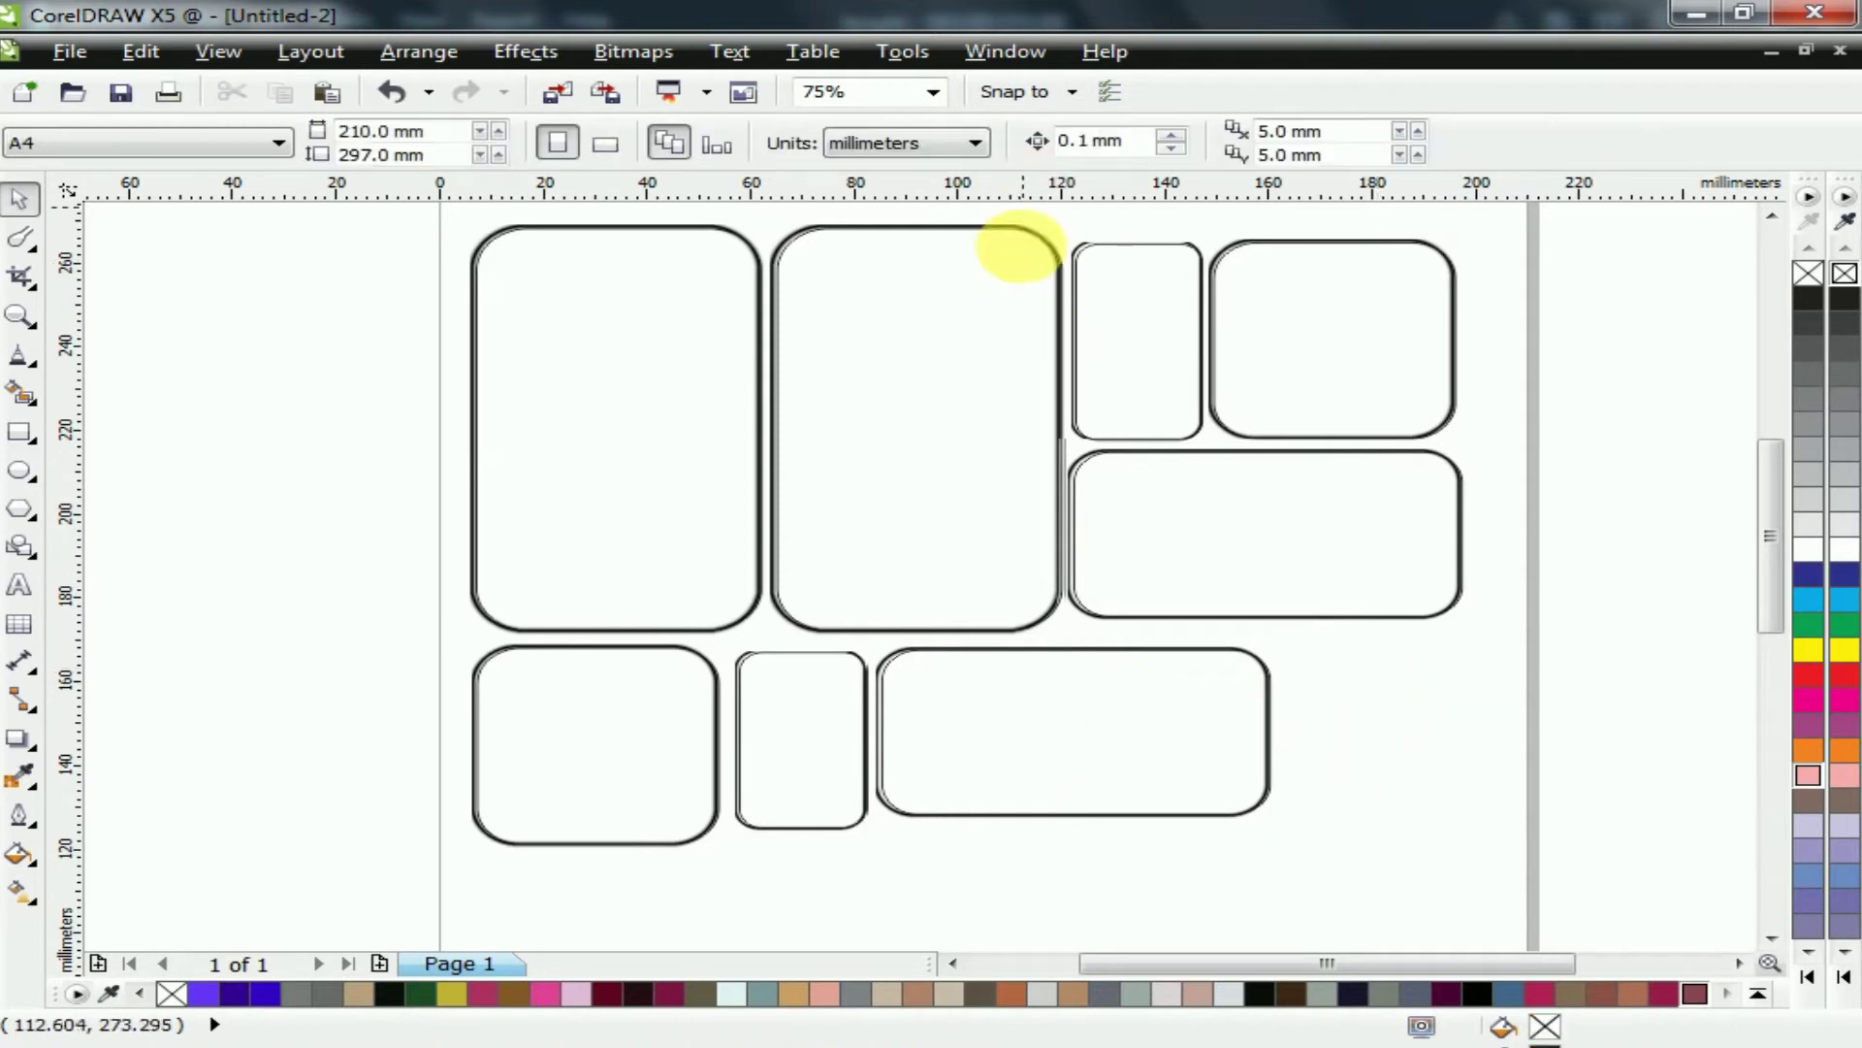
Complete the second row with a copy of its narrow upright frame at the right end
{"action": "left_click_drag", "start_coordinate": [920, 606], "coordinate": [917, 602]}
{"action": "left_click_drag", "start_coordinate": [847, 735], "coordinate": [1394, 742]}
{"action": "left_click", "coordinate": [1097, 844]}
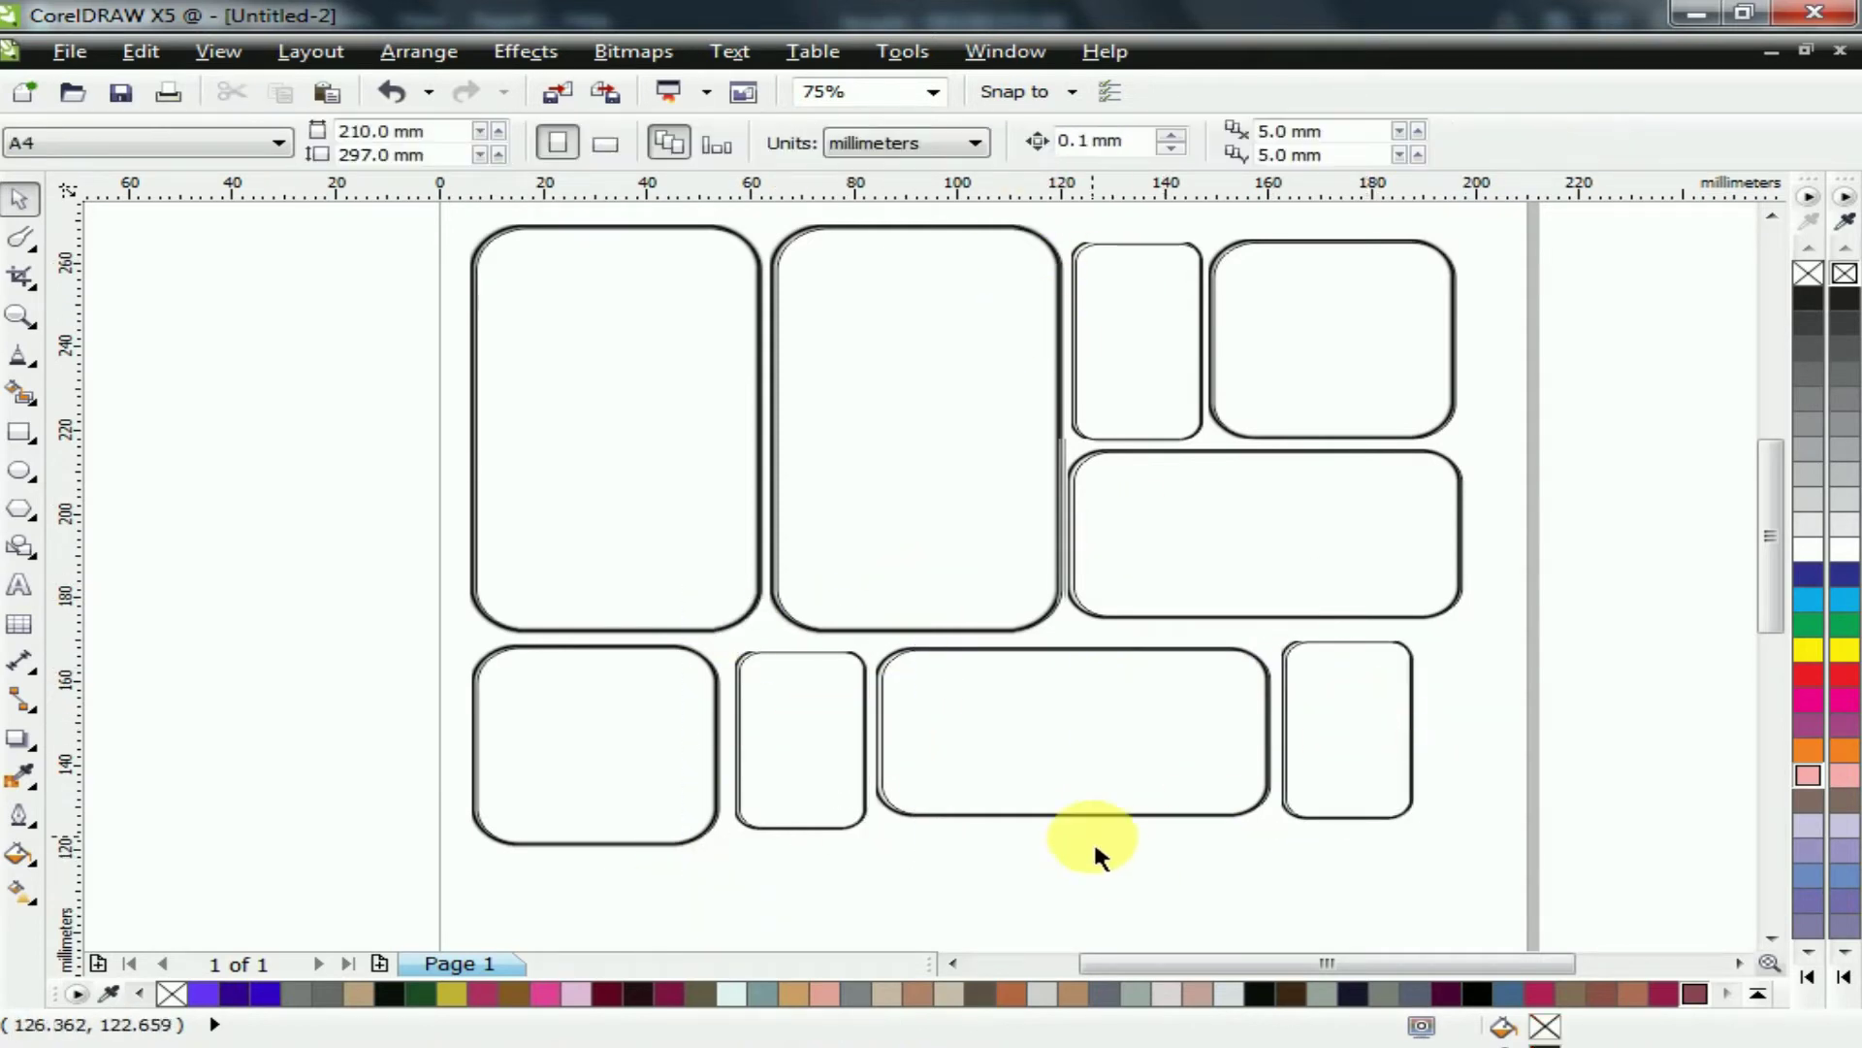
{"action": "scroll", "coordinate": [1095, 840], "scroll_direction": "down", "scroll_amount": 1}
{"action": "scroll", "coordinate": [905, 802], "scroll_direction": "down", "scroll_amount": 1}
{"action": "left_click_drag", "start_coordinate": [759, 594], "coordinate": [1281, 912]}
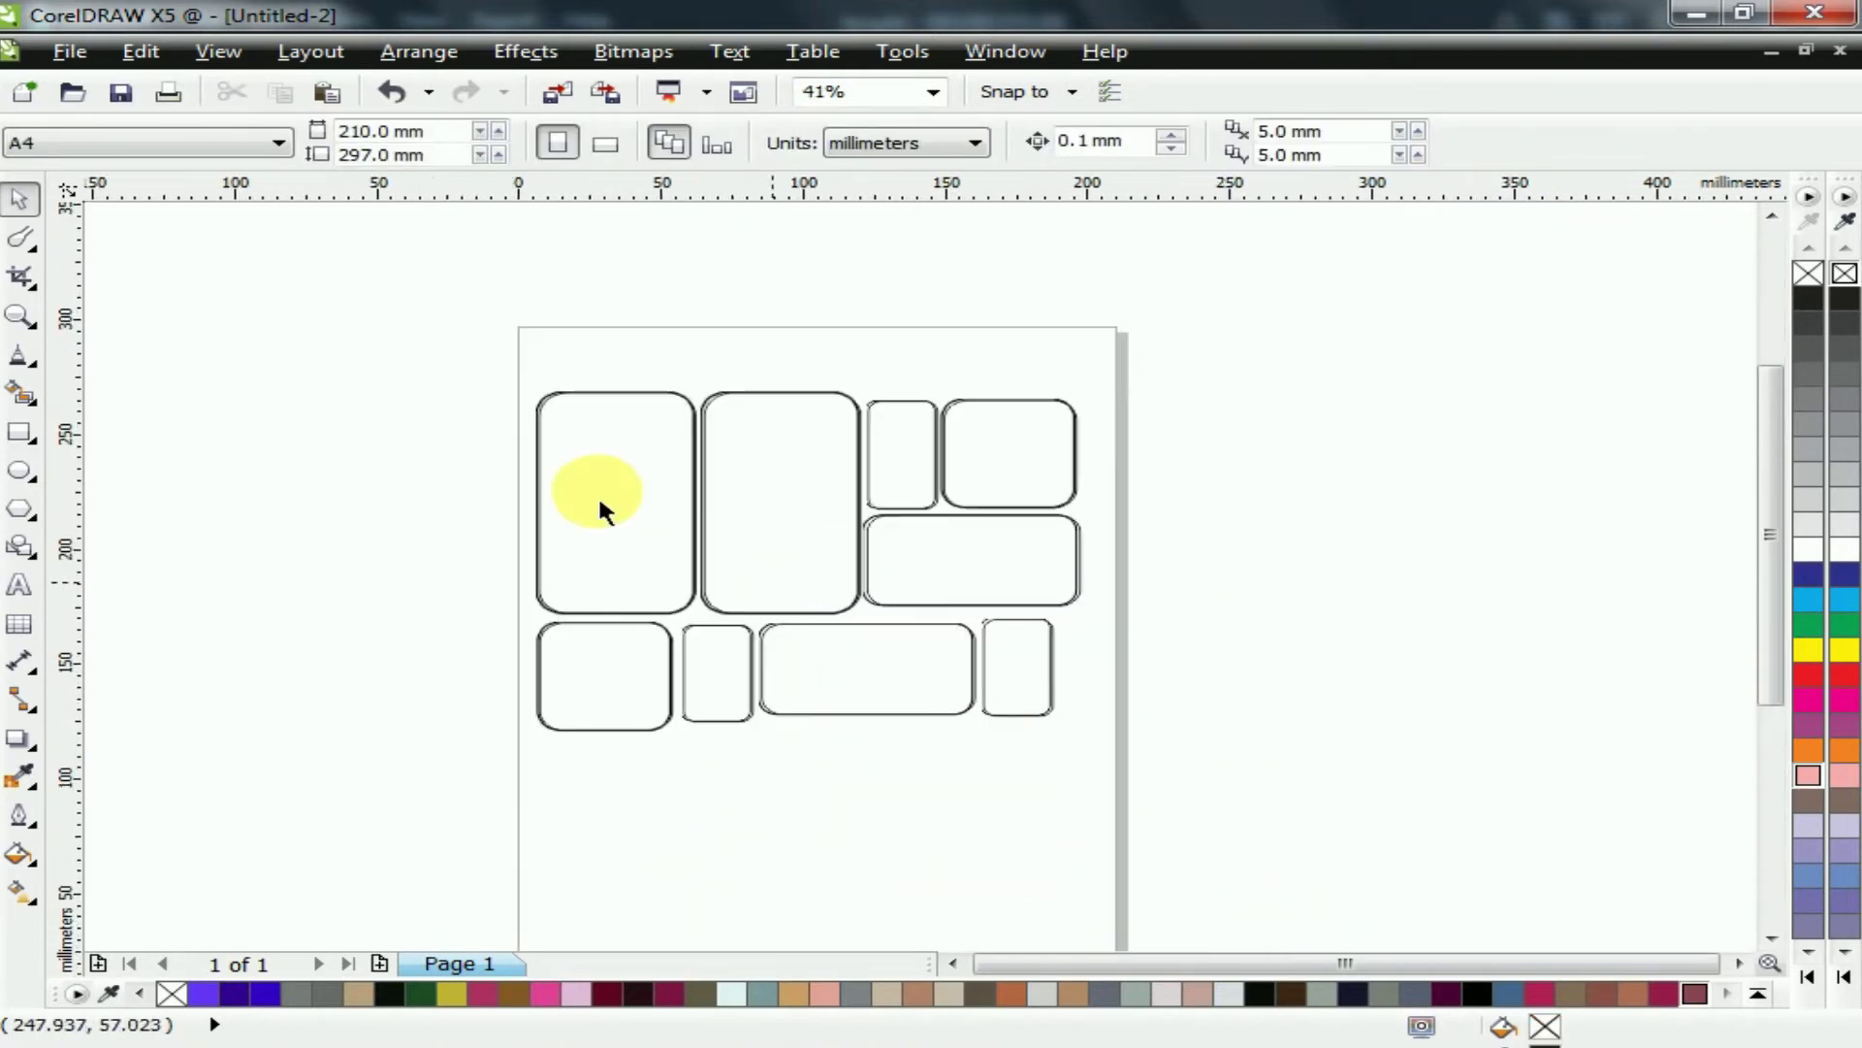
{"action": "left_click_drag", "start_coordinate": [919, 563], "coordinate": [807, 778]}
{"action": "right_click", "coordinate": [807, 778]}
{"action": "key", "text": "Delete"}
{"action": "left_click_drag", "start_coordinate": [1263, 380], "coordinate": [838, 617]}
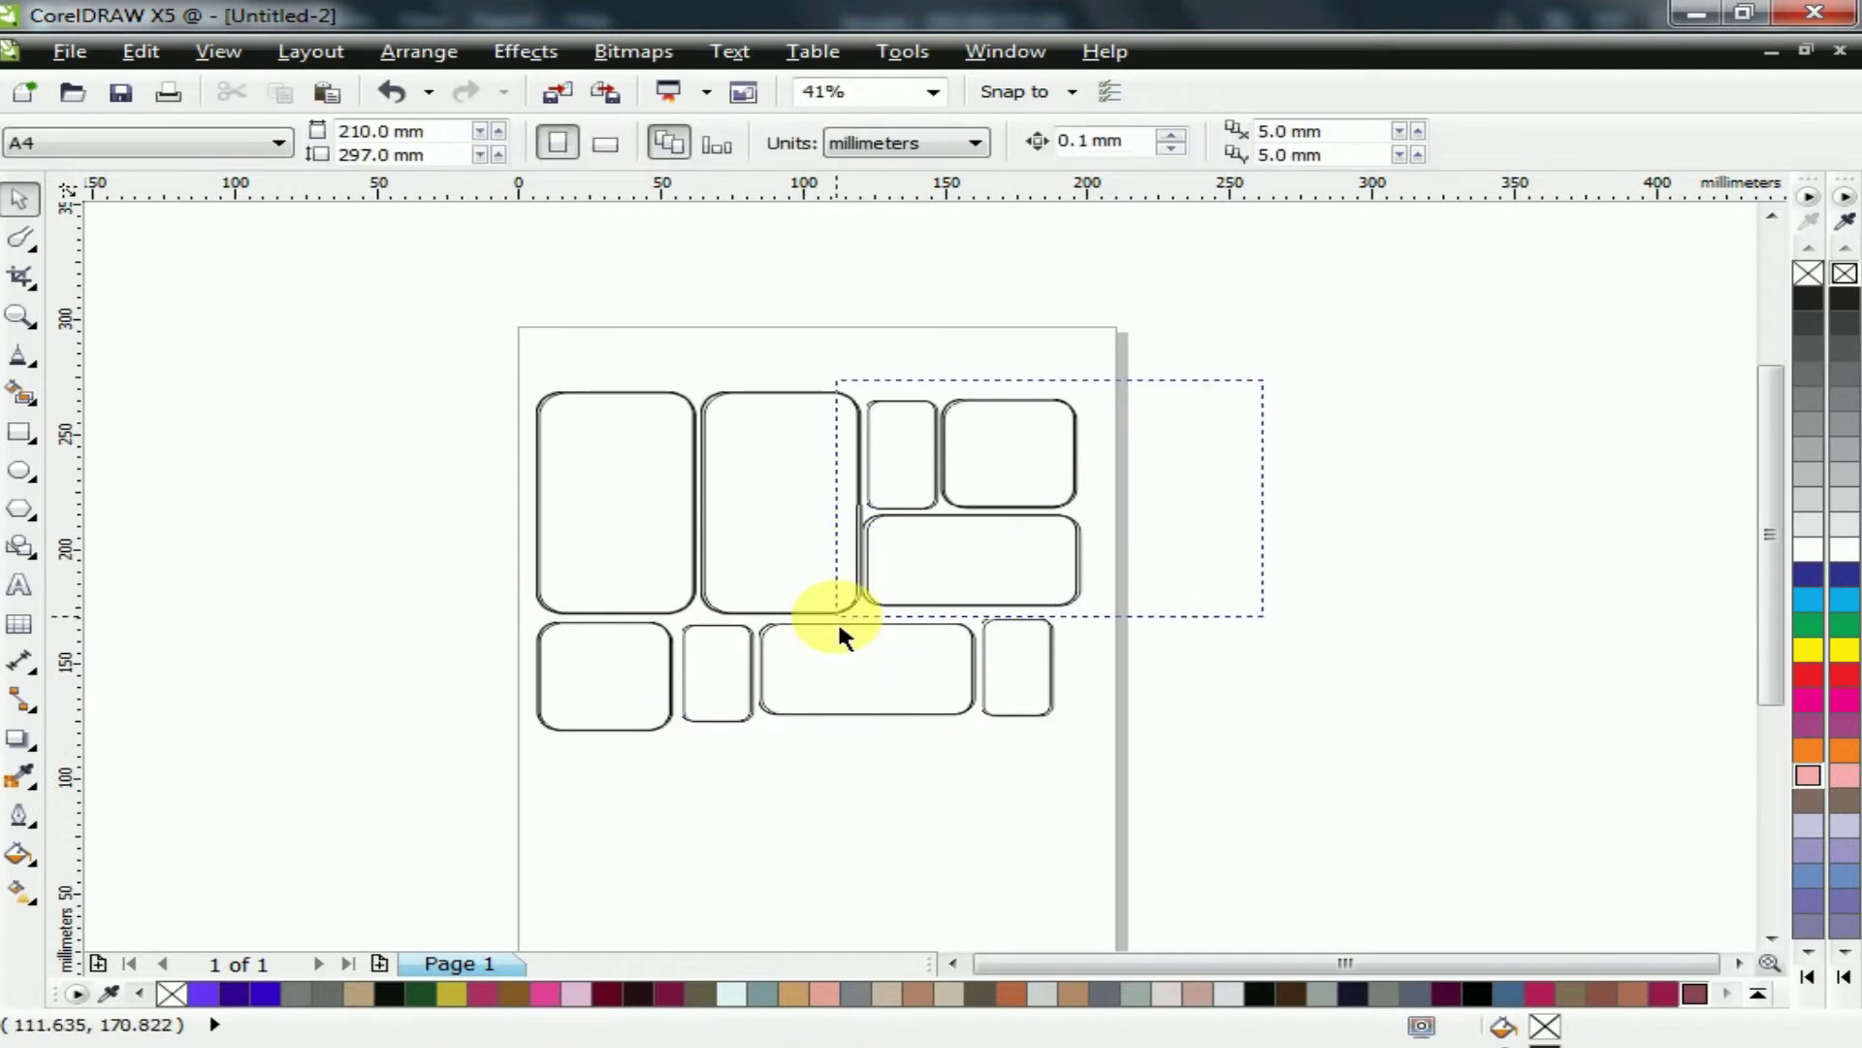
{"action": "left_click_drag", "start_coordinate": [1182, 509], "coordinate": [850, 636]}
{"action": "left_click", "coordinate": [983, 575]}
{"action": "left_click", "coordinate": [1094, 622]}
{"action": "left_click_drag", "start_coordinate": [1110, 507], "coordinate": [848, 621]}
{"action": "left_click", "coordinate": [1009, 584]}
{"action": "left_click_drag", "start_coordinate": [1101, 623], "coordinate": [889, 682]}
{"action": "left_click_drag", "start_coordinate": [973, 628], "coordinate": [947, 678]}
{"action": "key", "text": "ctrl+z"}
{"action": "key", "text": "ctrl+z"}
Start a third row with a duplicated frame at the left, resized to about 58 mm wide and 48 mm tall
{"action": "left_click_drag", "start_coordinate": [1076, 532], "coordinate": [703, 769]}
{"action": "right_click", "coordinate": [702, 769]}
{"action": "left_click", "coordinate": [703, 769]}
{"action": "left_click_drag", "start_coordinate": [762, 836], "coordinate": [585, 906]}
{"action": "mouse_move", "coordinate": [625, 841]}
{"action": "left_mouse_down"}
{"action": "mouse_move", "coordinate": [567, 870]}
{"action": "mouse_move", "coordinate": [610, 850]}
{"action": "left_mouse_up"}
{"action": "left_click_drag", "start_coordinate": [673, 786], "coordinate": [729, 788]}
Duplicate the third row's first frame to its right and shrink the copy to about 25 by 30 mm
{"action": "left_click_drag", "start_coordinate": [652, 836], "coordinate": [988, 821]}
{"action": "scroll", "coordinate": [635, 790], "scroll_direction": "up", "scroll_amount": 5}
{"action": "scroll", "coordinate": [632, 790], "scroll_direction": "down", "scroll_amount": 3}
{"action": "left_click_drag", "start_coordinate": [1058, 729], "coordinate": [1041, 773]}
{"action": "left_click_drag", "start_coordinate": [980, 834], "coordinate": [970, 834]}
{"action": "left_click_drag", "start_coordinate": [948, 866], "coordinate": [805, 793]}
{"action": "scroll", "coordinate": [832, 811], "scroll_direction": "up", "scroll_amount": 4}
{"action": "scroll", "coordinate": [801, 821], "scroll_direction": "down", "scroll_amount": 3}
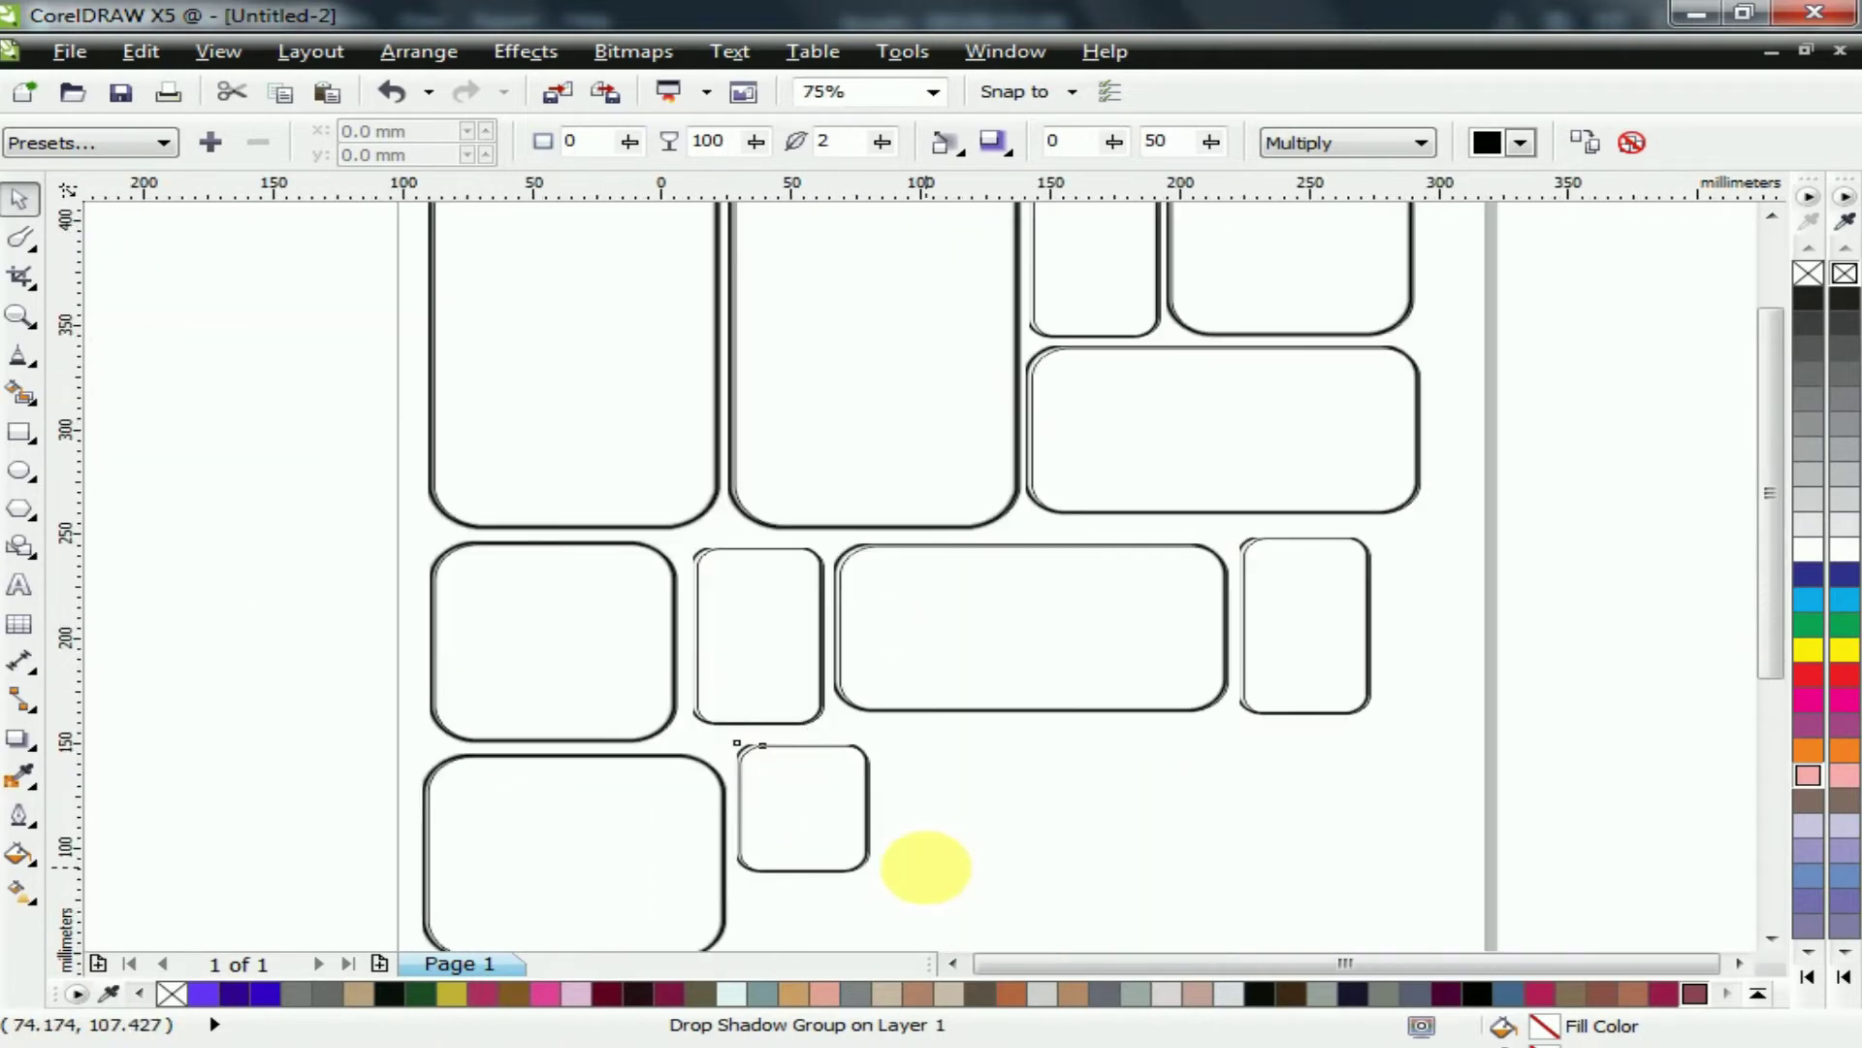
Duplicate the 25 mm wide frame beneath itself and scale the copy down to about 12 mm wide
{"action": "scroll", "coordinate": [929, 894], "scroll_direction": "down", "scroll_amount": 2}
{"action": "scroll", "coordinate": [850, 669], "scroll_direction": "up", "scroll_amount": 2}
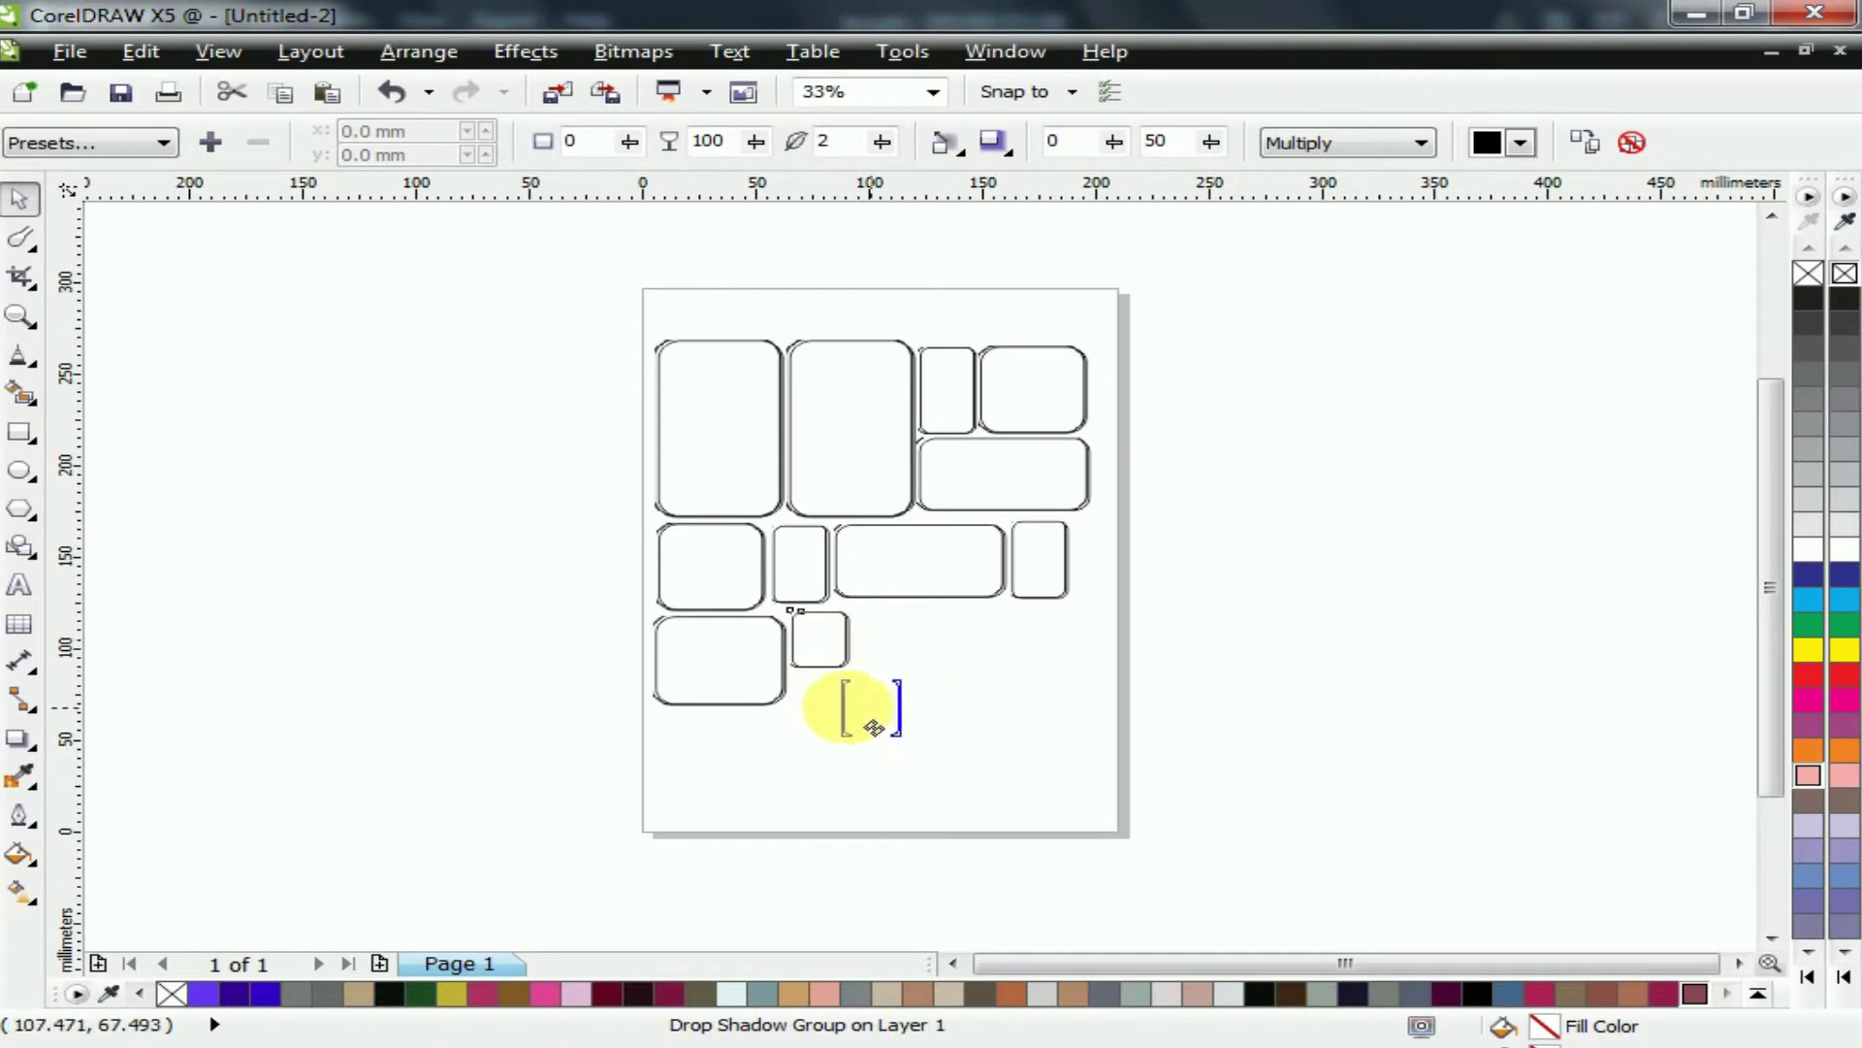
{"action": "scroll", "coordinate": [824, 706], "scroll_direction": "up", "scroll_amount": 2}
{"action": "left_click_drag", "start_coordinate": [693, 820], "coordinate": [743, 659]}
{"action": "left_click", "coordinate": [993, 443]}
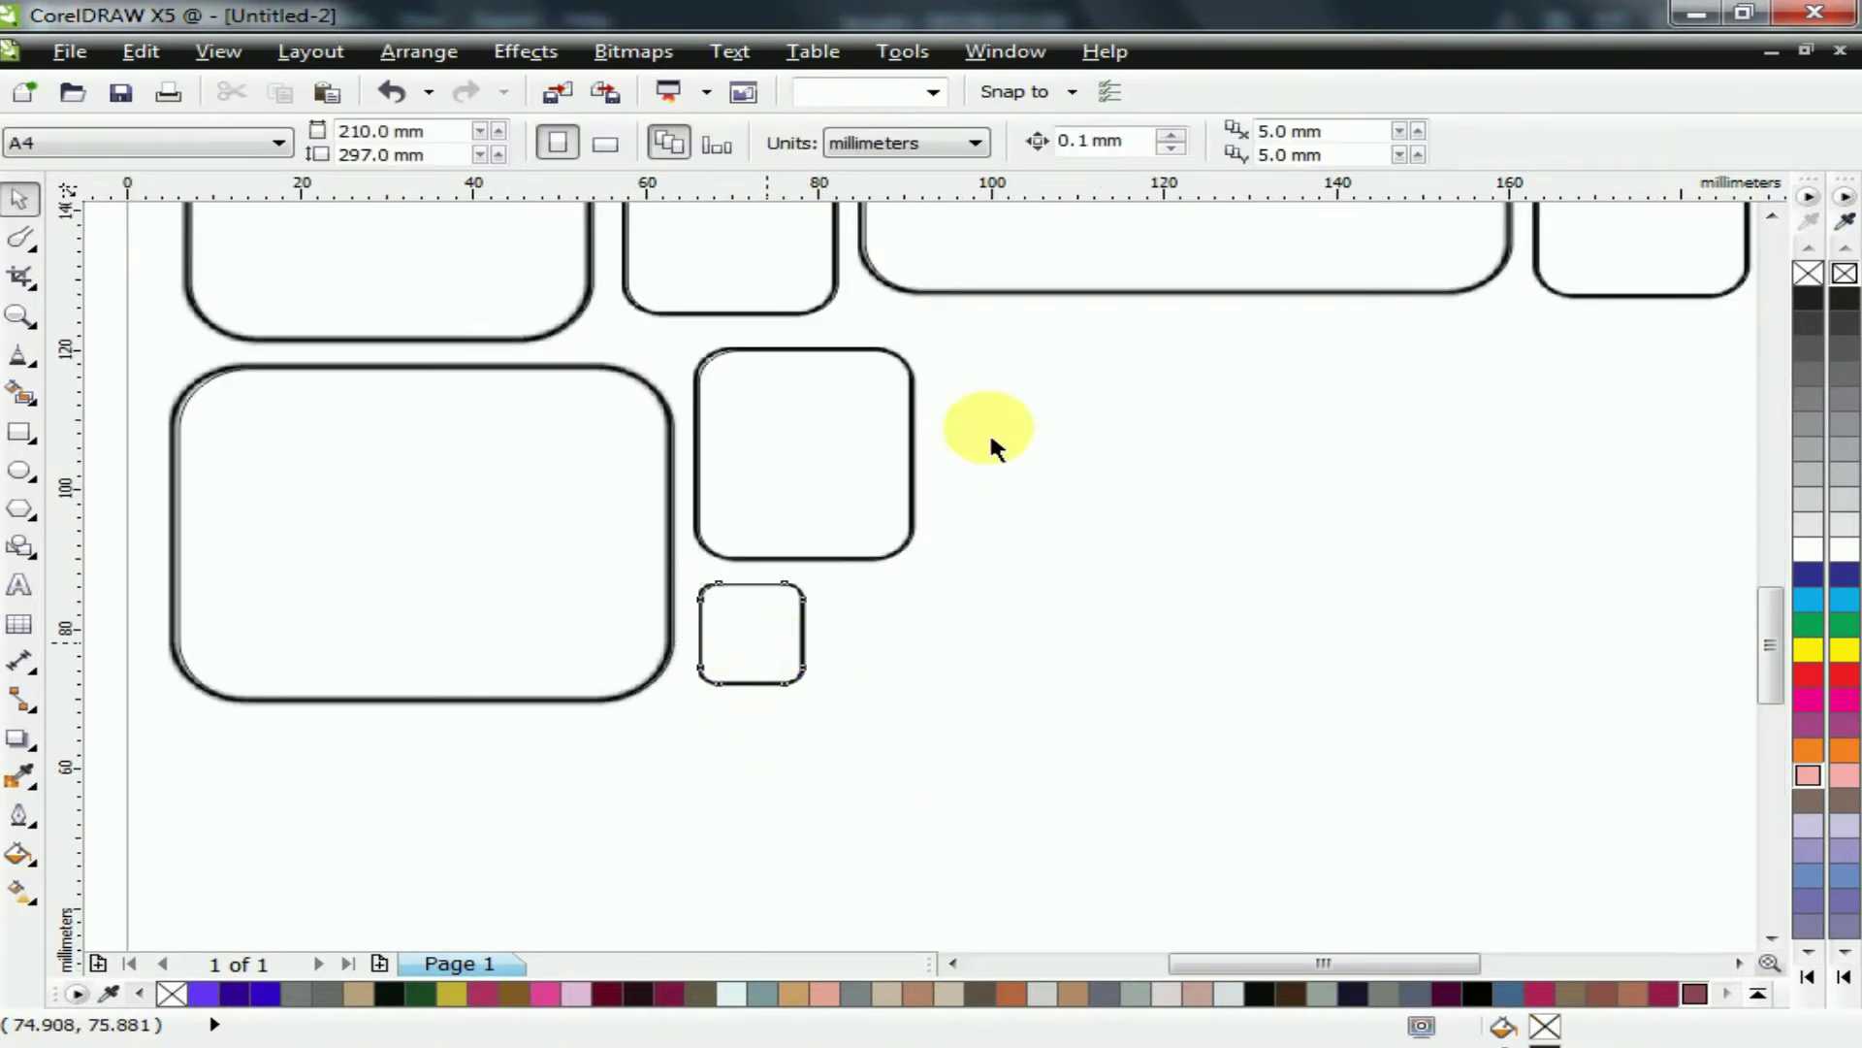
Move the 12 mm wide frame to the upper right of the 25 mm wide frame
{"action": "left_click_drag", "start_coordinate": [1030, 391], "coordinate": [1020, 398]}
{"action": "scroll", "coordinate": [931, 320], "scroll_direction": "down", "scroll_amount": 6}
{"action": "scroll", "coordinate": [958, 242], "scroll_direction": "up", "scroll_amount": 4}
{"action": "scroll", "coordinate": [952, 515], "scroll_direction": "down", "scroll_amount": 2}
{"action": "scroll", "coordinate": [923, 578], "scroll_direction": "up", "scroll_amount": 4}
Duplicate the 12 mm wide frame directly below itself and stretch the copy to about 35 mm tall
{"action": "left_click_drag", "start_coordinate": [877, 682], "coordinate": [889, 803]}
{"action": "key", "text": "Delete"}
{"action": "left_click_drag", "start_coordinate": [875, 550], "coordinate": [915, 611]}
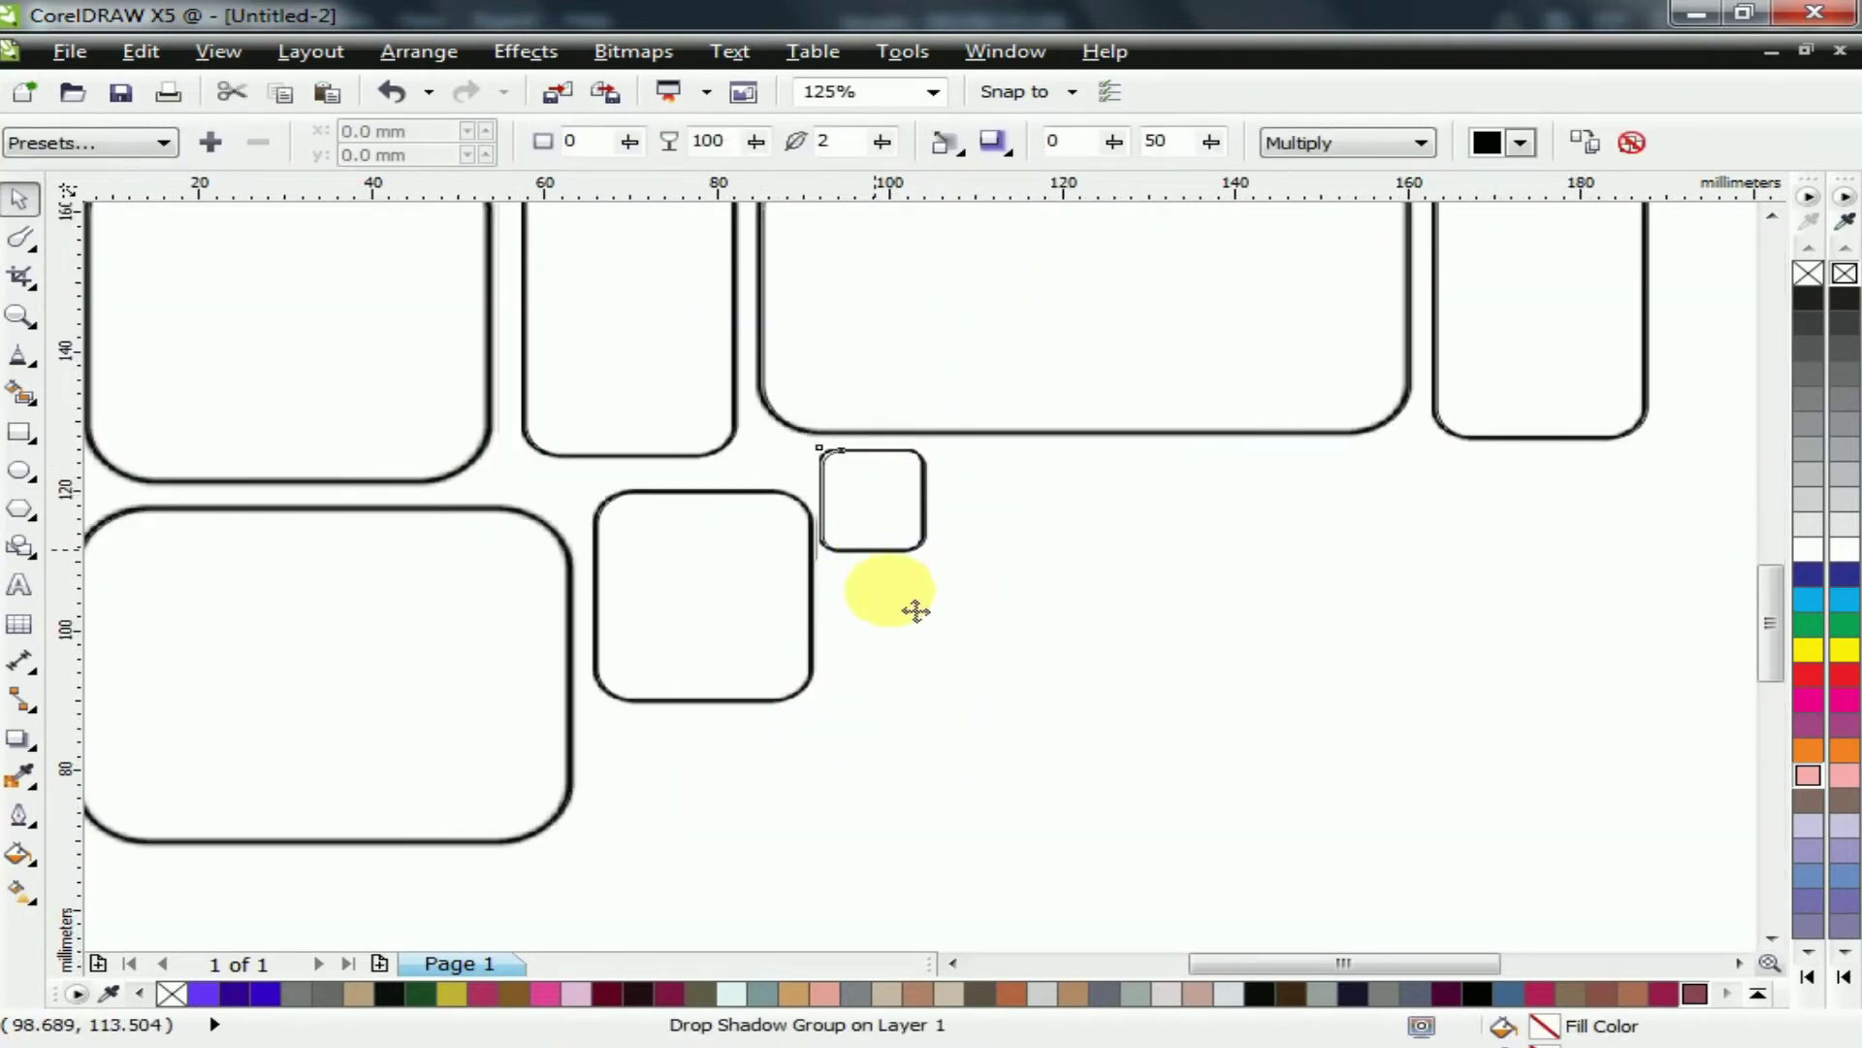
{"action": "left_click_drag", "start_coordinate": [906, 706], "coordinate": [891, 842]}
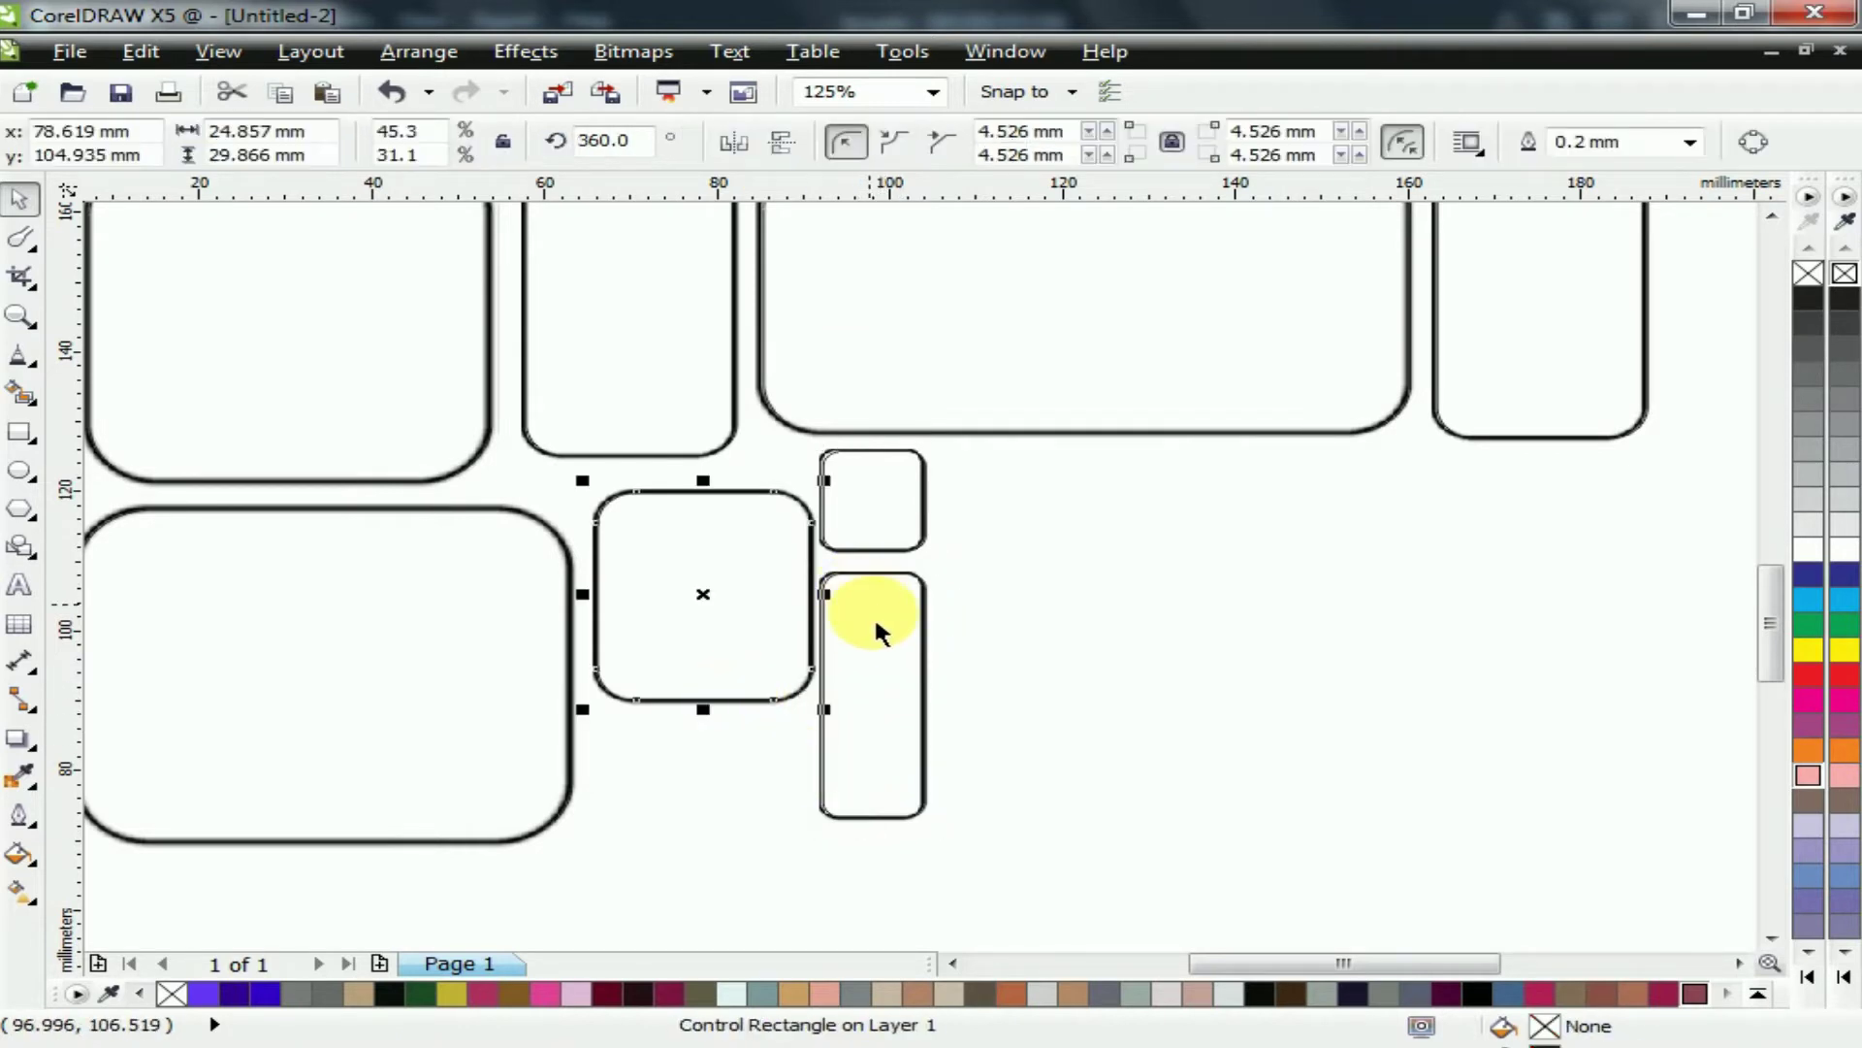
{"action": "key", "text": "Delete"}
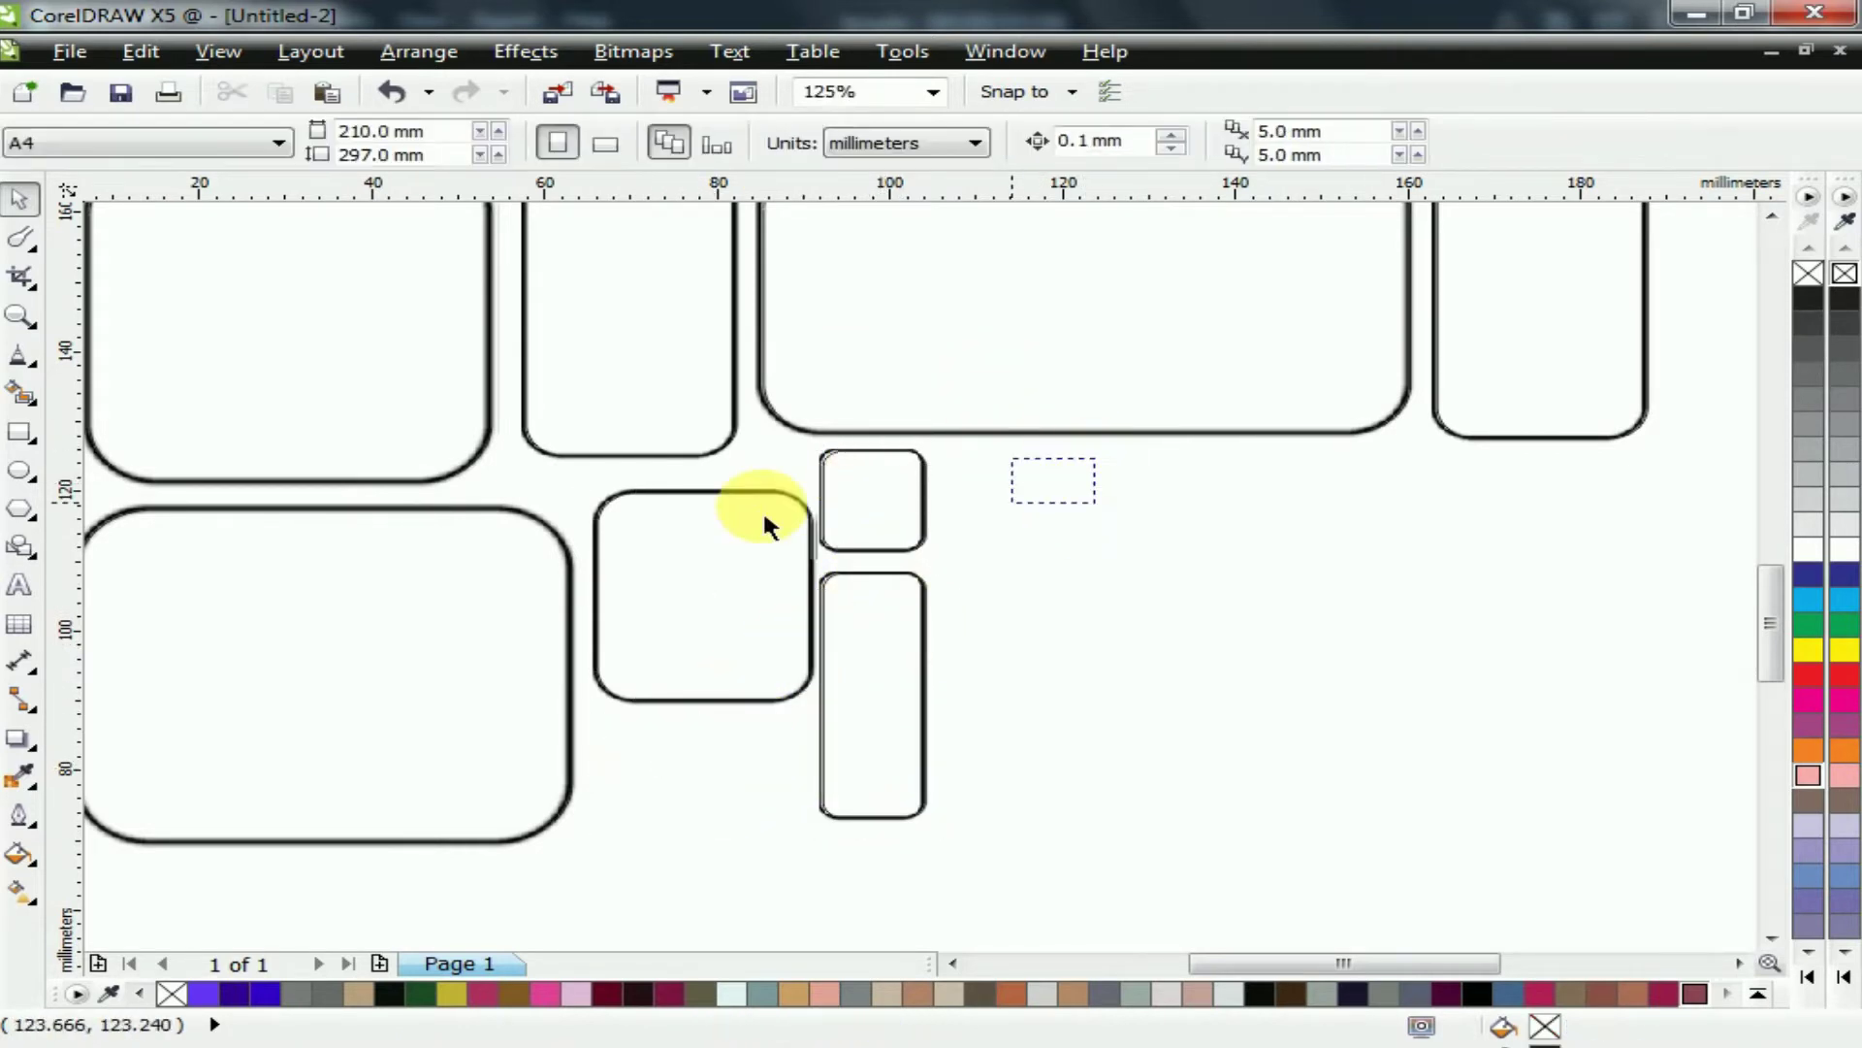
{"action": "left_click_drag", "start_coordinate": [1043, 373], "coordinate": [787, 594]}
{"action": "key", "text": "ctrl+z"}
Place a duplicated frame beneath the 25 mm wide frame and size it to about 22 by 16 mm
{"action": "left_click_drag", "start_coordinate": [1070, 711], "coordinate": [678, 403]}
{"action": "mouse_move", "coordinate": [880, 534]}
{"action": "left_mouse_down"}
{"action": "mouse_move", "coordinate": [716, 801]}
{"action": "mouse_move", "coordinate": [670, 797]}
{"action": "left_mouse_up"}
{"action": "right_click", "coordinate": [670, 796]}
{"action": "left_click_drag", "start_coordinate": [720, 778], "coordinate": [748, 707]}
{"action": "scroll", "coordinate": [683, 710], "scroll_direction": "up", "scroll_amount": 2}
{"action": "scroll", "coordinate": [748, 707], "scroll_direction": "down", "scroll_amount": 1}
Widen the low frame to about 25 mm so its sides line up with the frame above it
{"action": "left_click", "coordinate": [1007, 794]}
{"action": "double_click", "coordinate": [942, 827]}
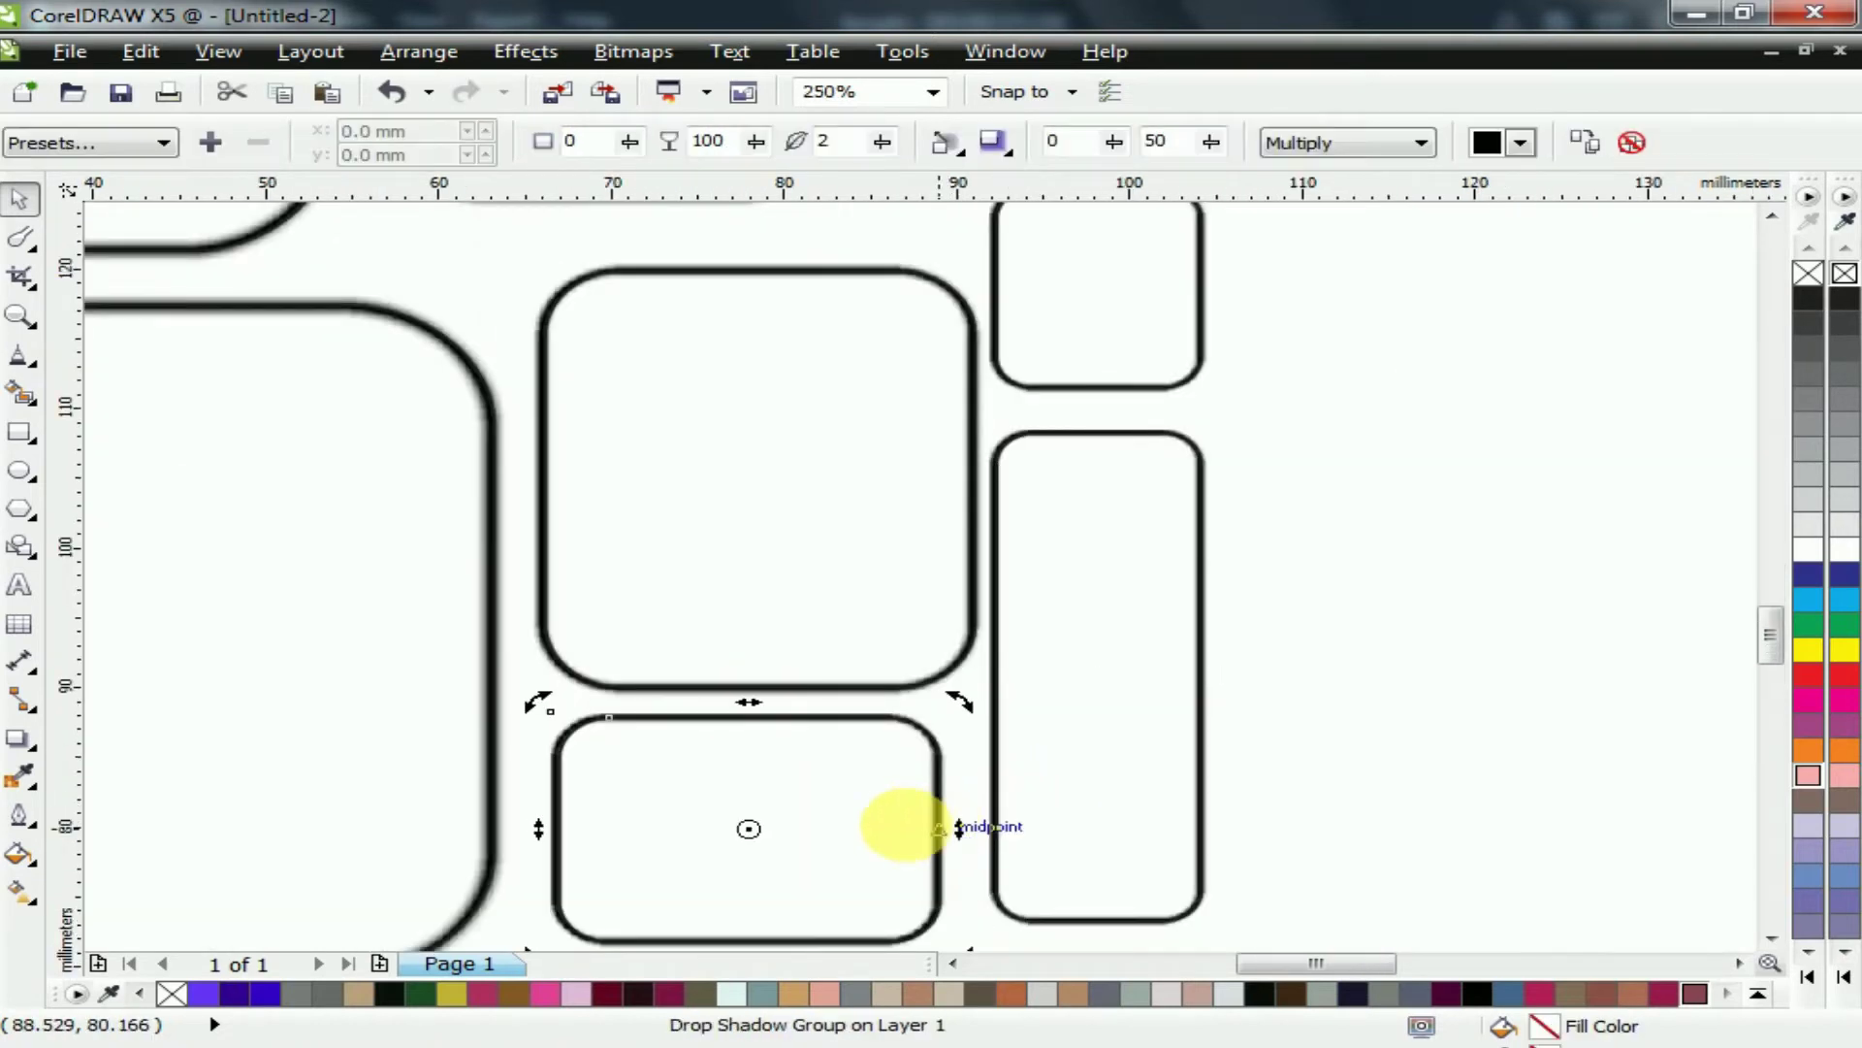
{"action": "scroll", "coordinate": [953, 829], "scroll_direction": "up", "scroll_amount": 1}
{"action": "scroll", "coordinate": [957, 829], "scroll_direction": "up", "scroll_amount": 1}
{"action": "left_click_drag", "start_coordinate": [945, 831], "coordinate": [1052, 835]}
{"action": "scroll", "coordinate": [1058, 836], "scroll_direction": "down", "scroll_amount": 2}
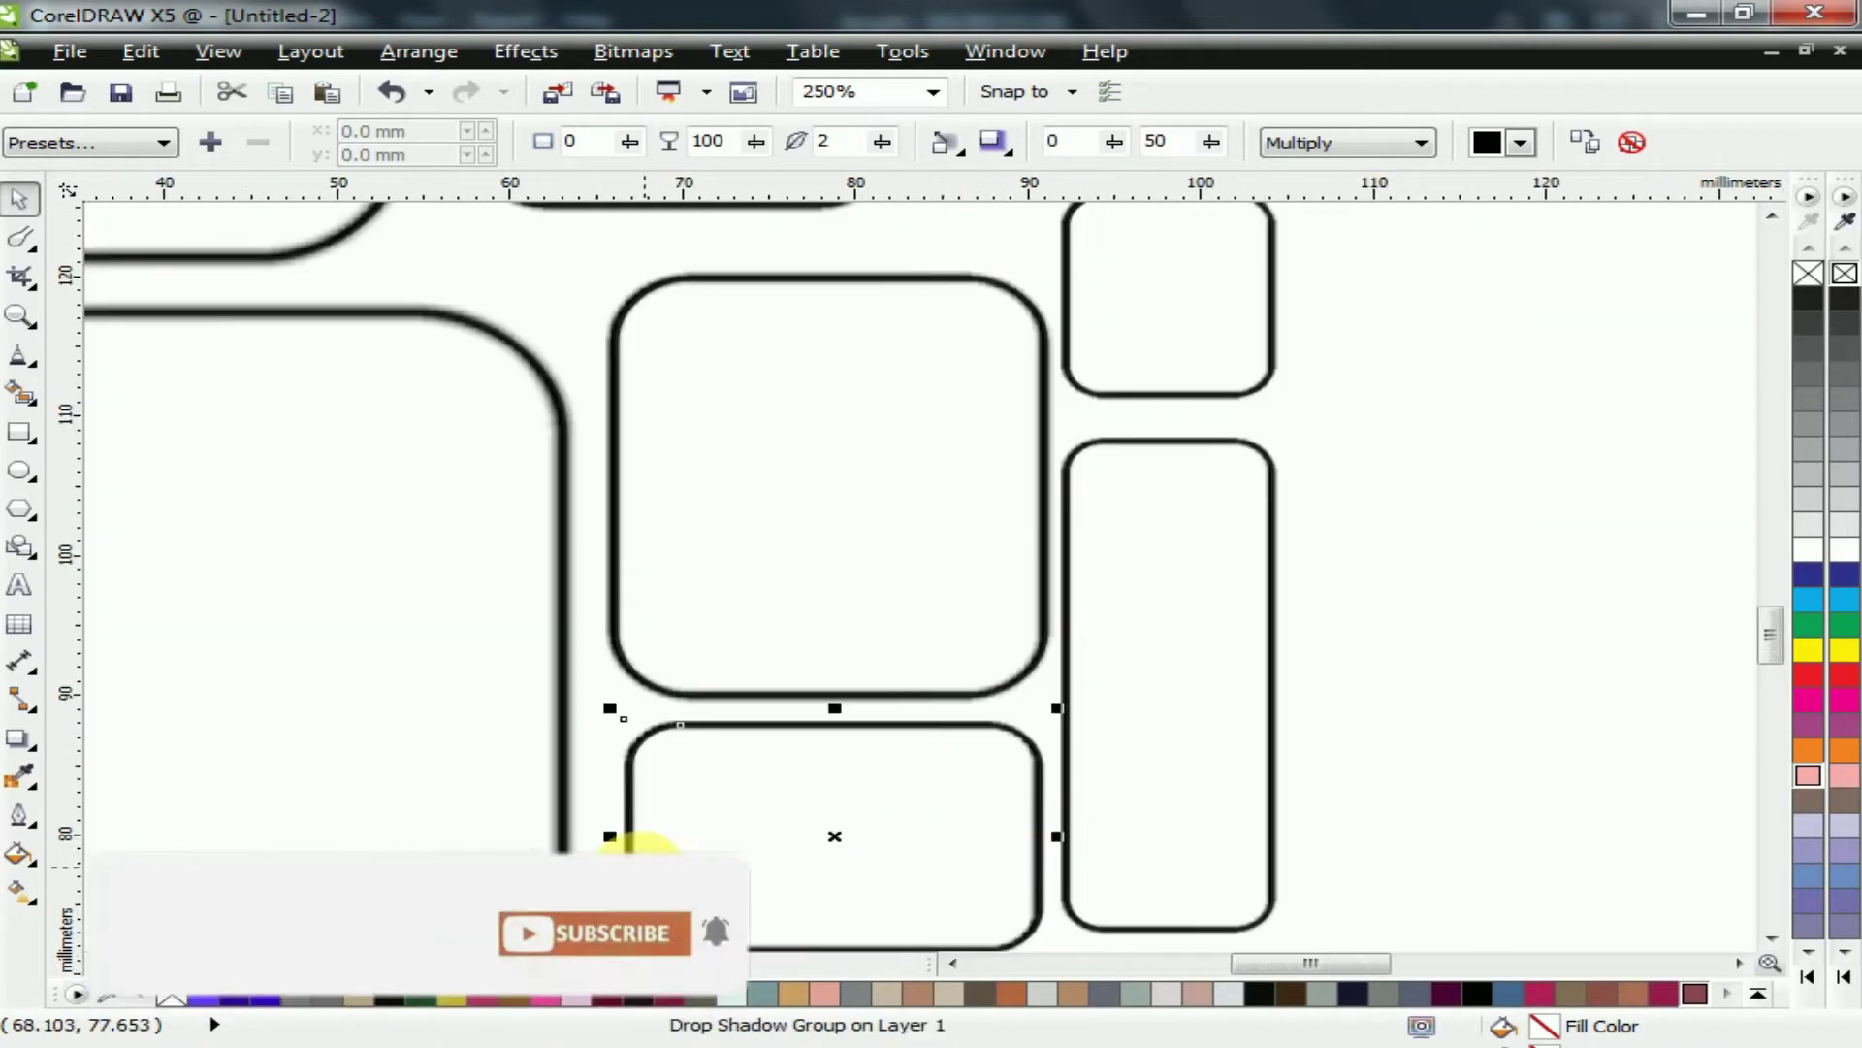
{"action": "scroll", "coordinate": [623, 860], "scroll_direction": "up", "scroll_amount": 1}
{"action": "left_click_drag", "start_coordinate": [617, 807], "coordinate": [553, 791]}
{"action": "scroll", "coordinate": [727, 499], "scroll_direction": "down", "scroll_amount": 5}
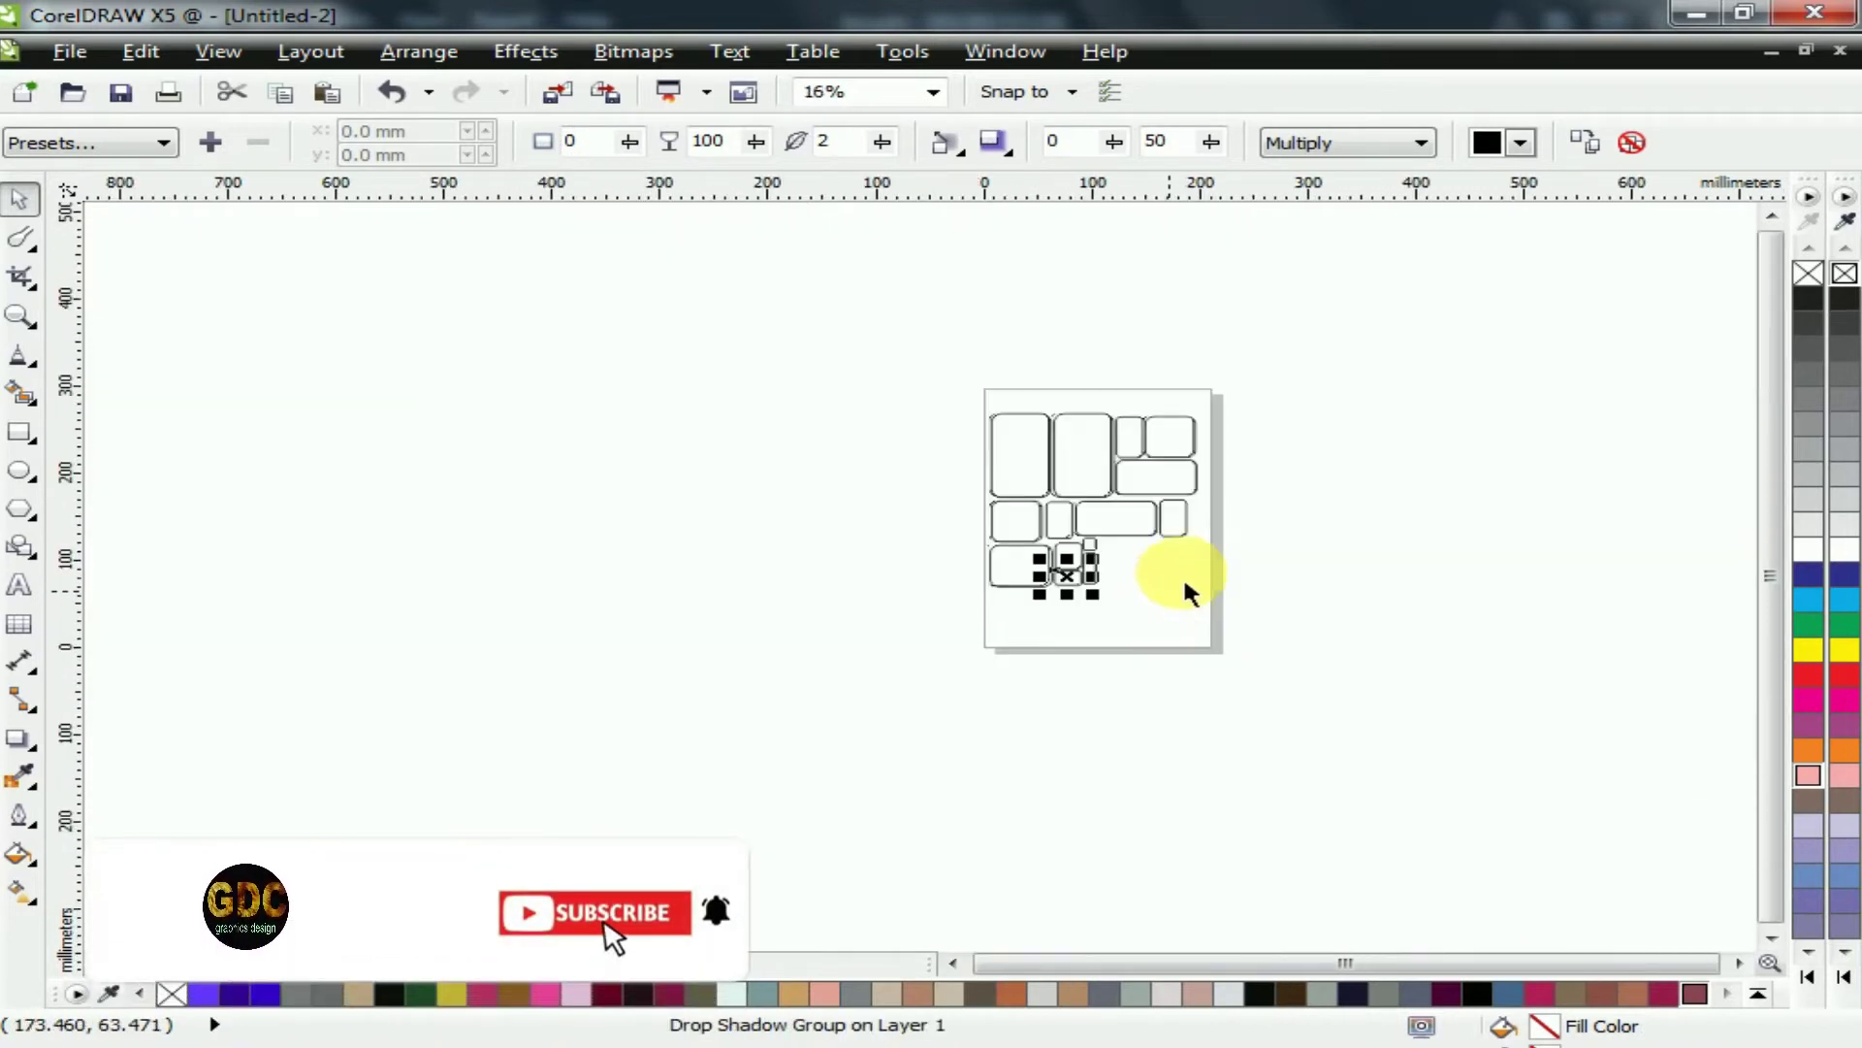
Duplicate the wide frame into the third row beside the small frames and reshape the copy to about 47 by 50 mm
{"action": "scroll", "coordinate": [1170, 593], "scroll_direction": "up", "scroll_amount": 1}
{"action": "left_click", "coordinate": [1216, 635]}
{"action": "left_click_drag", "start_coordinate": [1128, 668], "coordinate": [1164, 648]}
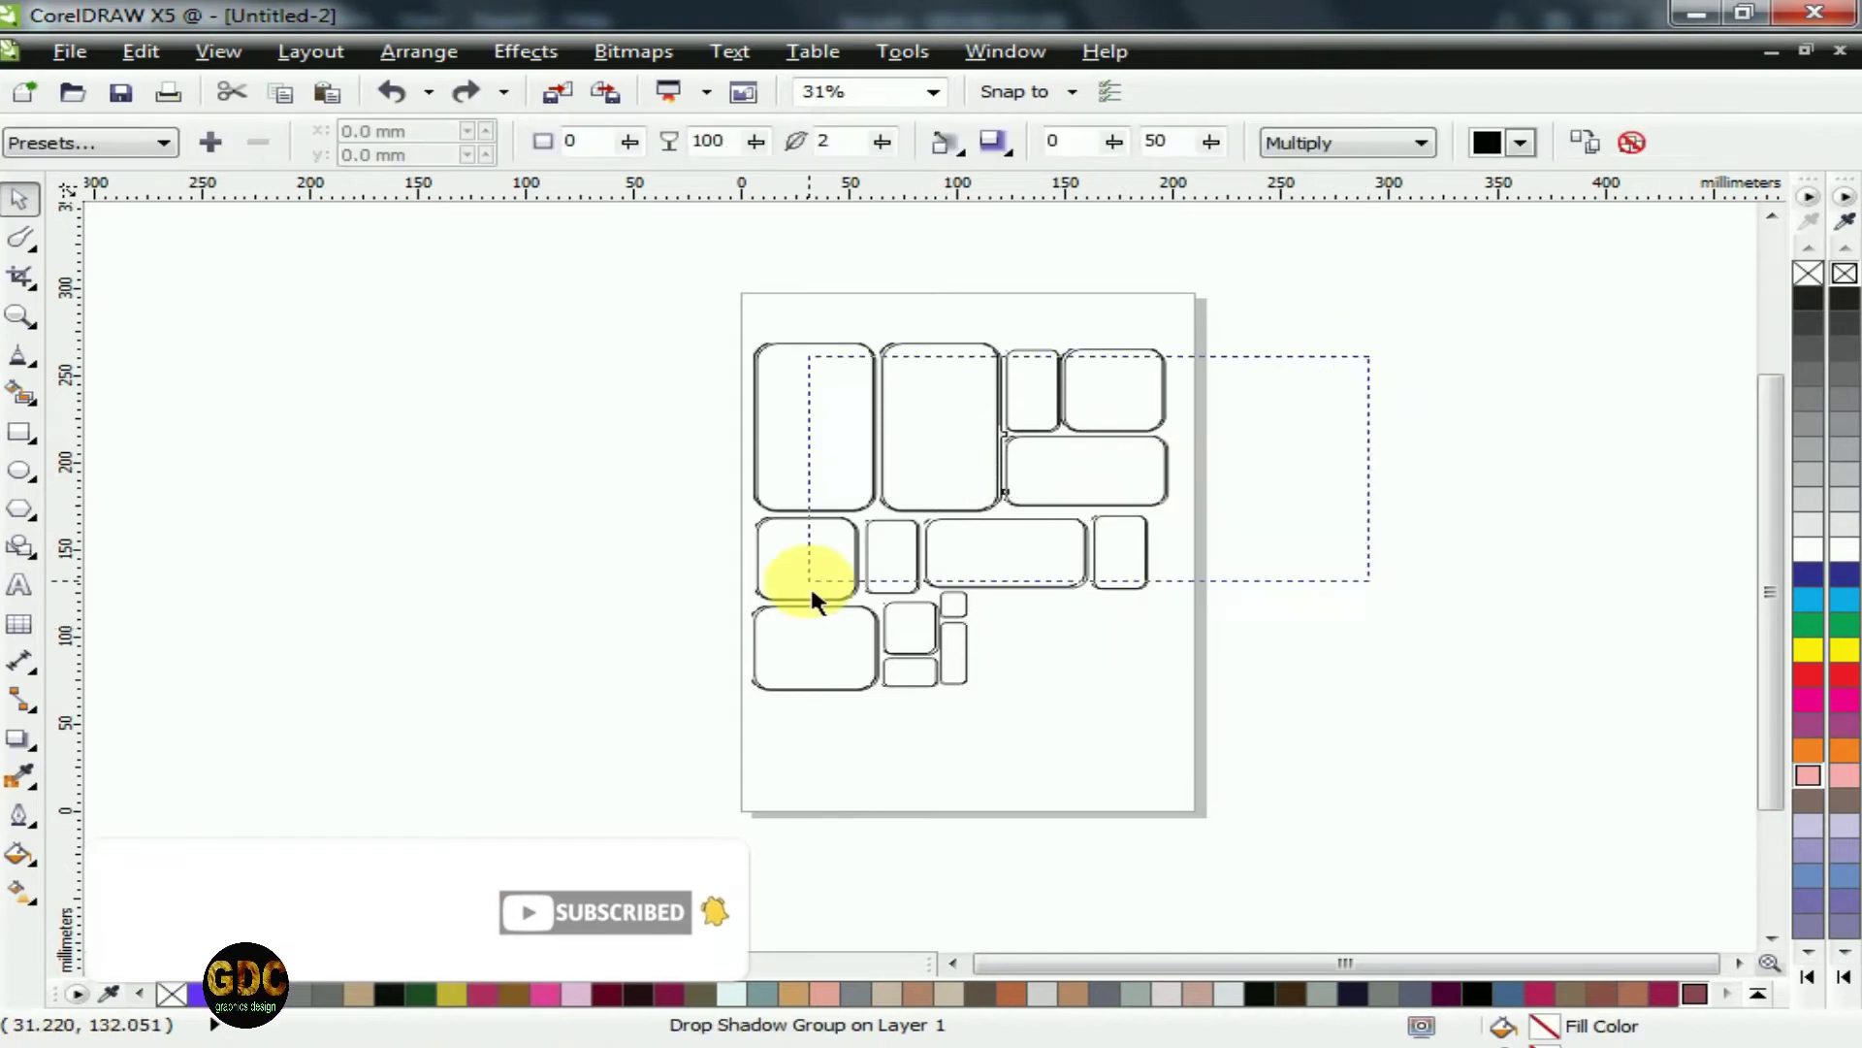
{"action": "left_click_drag", "start_coordinate": [1087, 471], "coordinate": [1057, 713]}
{"action": "scroll", "coordinate": [1030, 674], "scroll_direction": "up", "scroll_amount": 2}
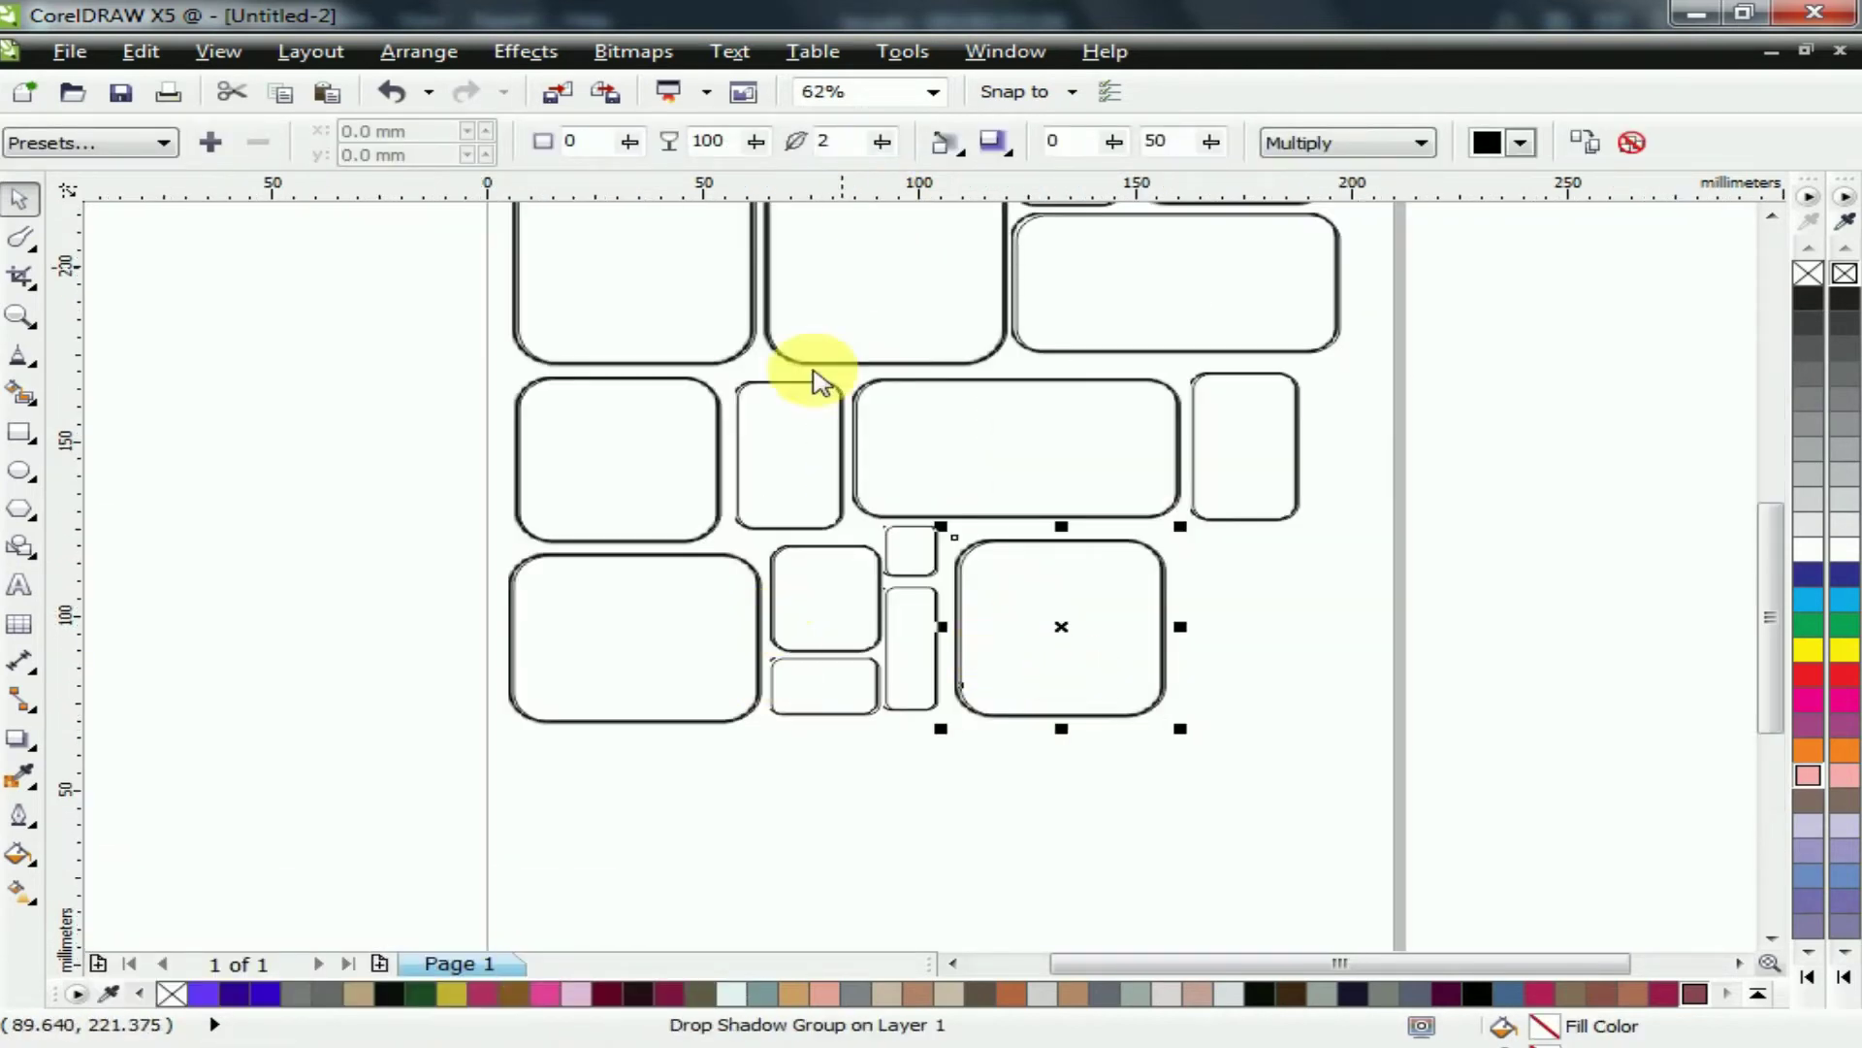
Add a horizontal guideline along the third row's lower edge and extend the 47 mm wide frame down to it
{"action": "left_click_drag", "start_coordinate": [764, 730], "coordinate": [764, 728]}
{"action": "left_click", "coordinate": [1063, 697]}
{"action": "scroll", "coordinate": [1062, 725], "scroll_direction": "up", "scroll_amount": 3}
{"action": "scroll", "coordinate": [1062, 724], "scroll_direction": "down", "scroll_amount": 1}
{"action": "scroll", "coordinate": [1027, 708], "scroll_direction": "down", "scroll_amount": 1}
{"action": "left_click_drag", "start_coordinate": [1083, 700], "coordinate": [1087, 727]}
{"action": "scroll", "coordinate": [1023, 709], "scroll_direction": "up", "scroll_amount": 1}
{"action": "scroll", "coordinate": [1081, 699], "scroll_direction": "up", "scroll_amount": 2}
{"action": "scroll", "coordinate": [1087, 728], "scroll_direction": "down", "scroll_amount": 4}
Remove the horizontal guideline below the third row and select the large frame right of the small ones
{"action": "left_click", "coordinate": [1391, 743]}
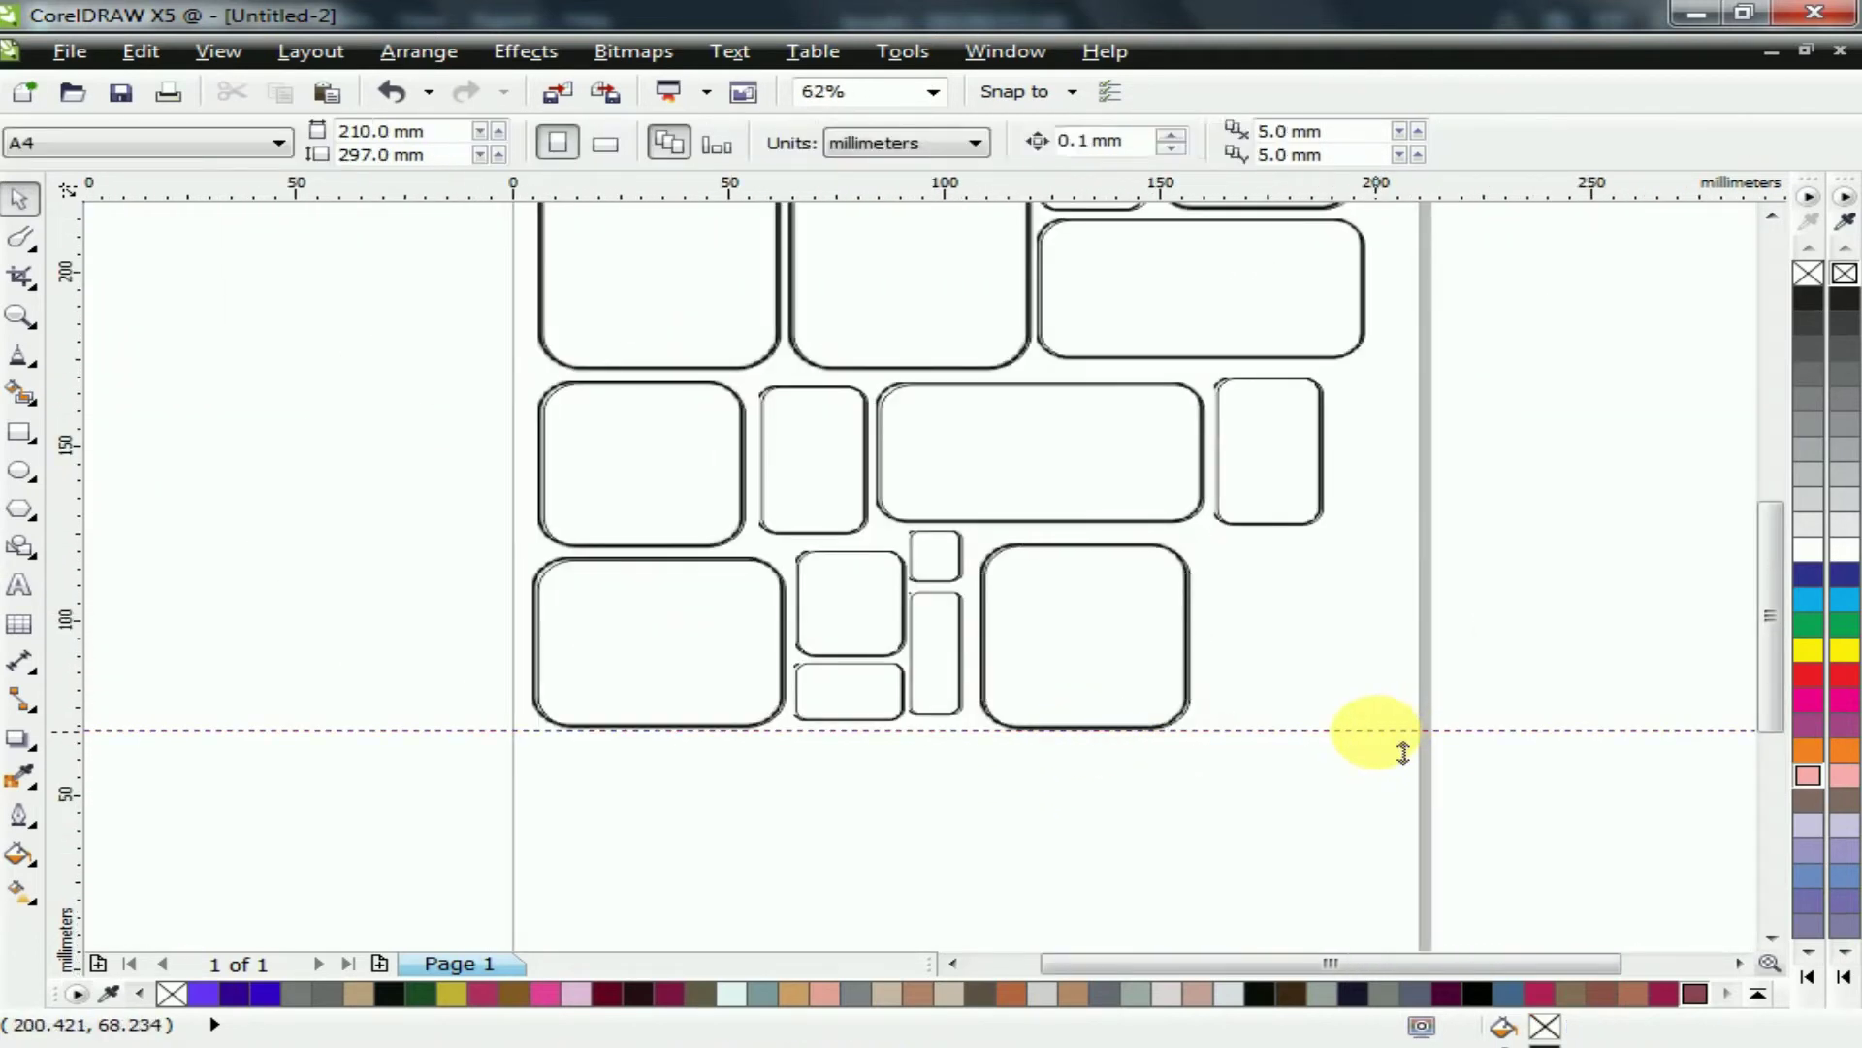
{"action": "right_click", "coordinate": [1376, 731]}
{"action": "left_click", "coordinate": [1681, 316]}
{"action": "scroll", "coordinate": [1358, 479], "scroll_direction": "down", "scroll_amount": 1}
{"action": "scroll", "coordinate": [1300, 485], "scroll_direction": "up", "scroll_amount": 1}
{"action": "left_click", "coordinate": [1147, 544]}
{"action": "scroll", "coordinate": [1140, 530], "scroll_direction": "up", "scroll_amount": 3}
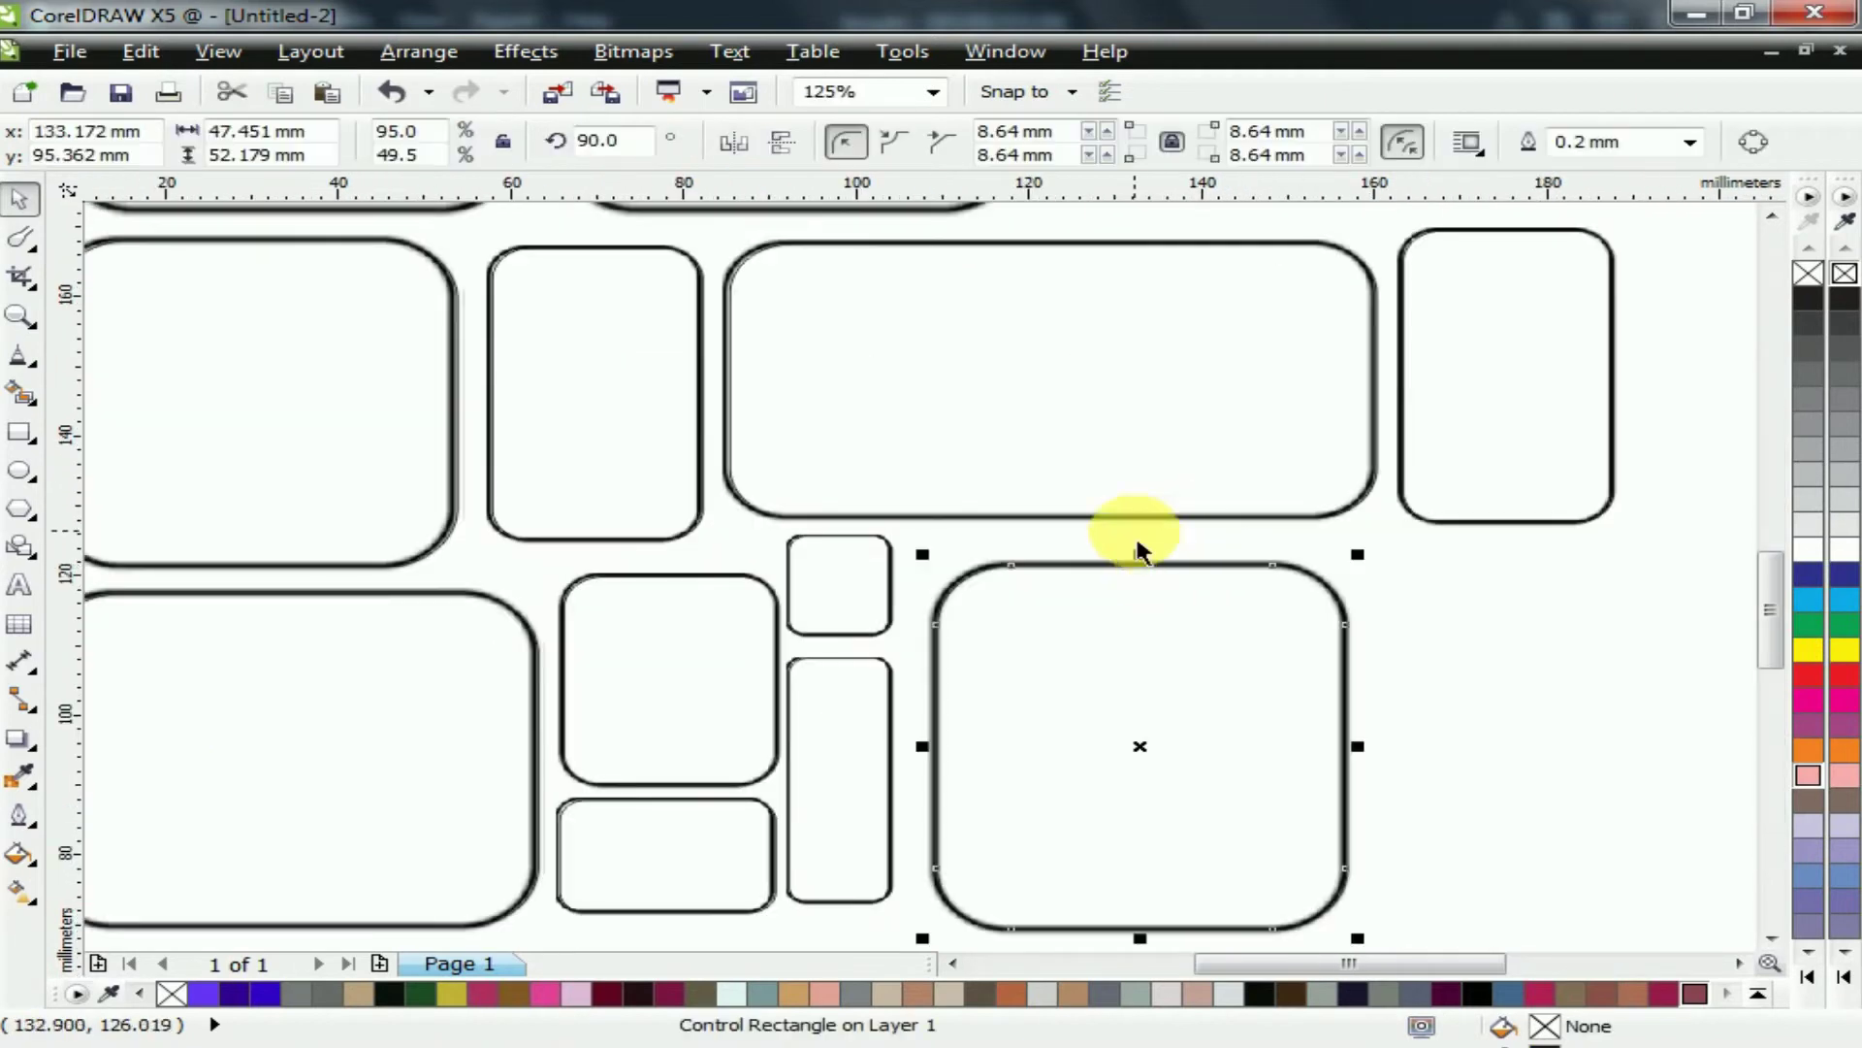
{"action": "left_click_drag", "start_coordinate": [1171, 661], "coordinate": [1269, 561]}
{"action": "scroll", "coordinate": [1172, 588], "scroll_direction": "down", "scroll_amount": 4}
{"action": "left_click", "coordinate": [1272, 561]}
{"action": "key", "text": "ctrl+z"}
Duplicate the four small third-row frames to the other side of the large frame and reshape the copied square one to about 25 by 34 mm
{"action": "left_click_drag", "start_coordinate": [1235, 636], "coordinate": [1366, 479]}
{"action": "left_click_drag", "start_coordinate": [1003, 716], "coordinate": [1256, 652]}
{"action": "scroll", "coordinate": [1281, 679], "scroll_direction": "up", "scroll_amount": 1}
{"action": "scroll", "coordinate": [1270, 537], "scroll_direction": "up", "scroll_amount": 1}
{"action": "mouse_move", "coordinate": [1264, 549]}
{"action": "left_mouse_down"}
{"action": "mouse_move", "coordinate": [1268, 535]}
{"action": "mouse_move", "coordinate": [1294, 557]}
{"action": "left_mouse_up"}
{"action": "left_click", "coordinate": [1142, 852]}
{"action": "left_click", "coordinate": [1197, 456]}
{"action": "scroll", "coordinate": [1379, 508], "scroll_direction": "down", "scroll_amount": 2}
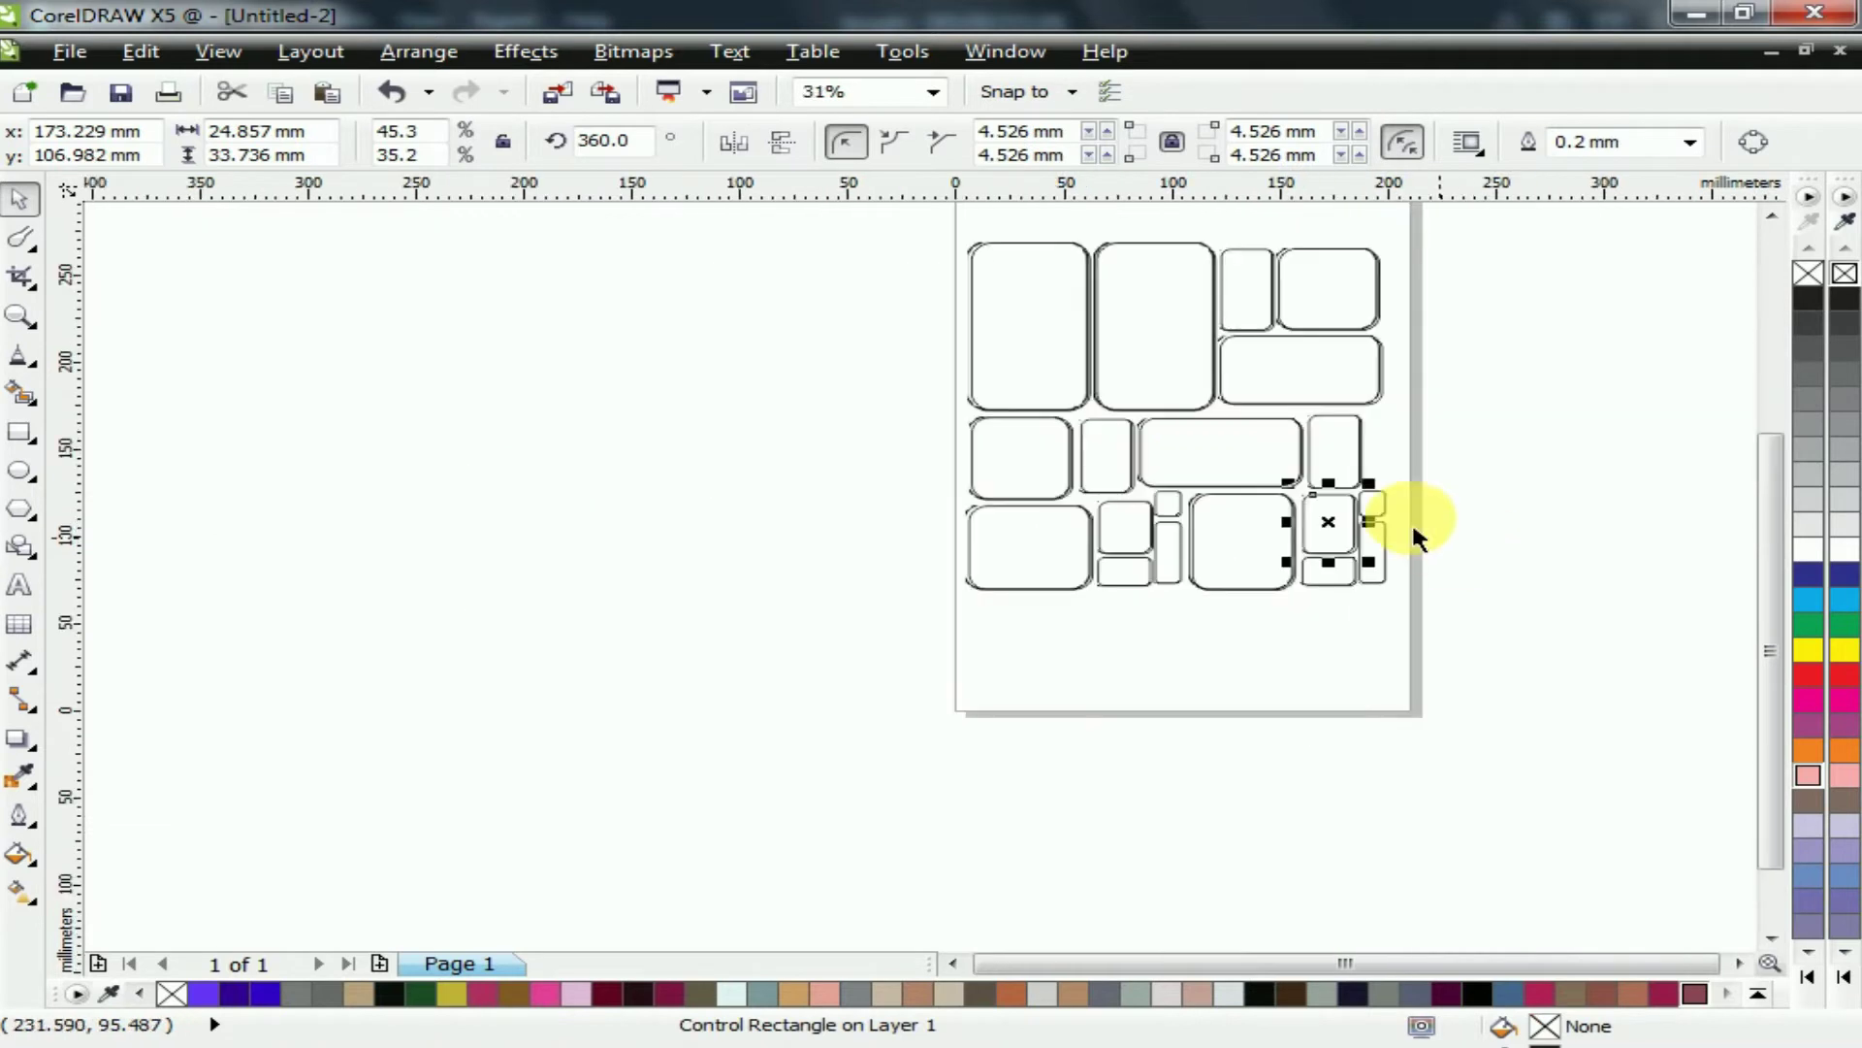
Duplicate the tall narrow frame at the third row's end up into the second row, beside its last frame
{"action": "scroll", "coordinate": [1412, 523], "scroll_direction": "up", "scroll_amount": 2}
{"action": "left_click_drag", "start_coordinate": [1337, 811], "coordinate": [1349, 608]}
{"action": "key", "text": "ctrl+z"}
{"action": "left_click_drag", "start_coordinate": [1337, 861], "coordinate": [1338, 742]}
{"action": "right_click", "coordinate": [1356, 553]}
Narrow the frame before the new narrow copy to about 19.5 mm, then move the copy closer and extend its upper edge
{"action": "left_click", "coordinate": [1264, 679]}
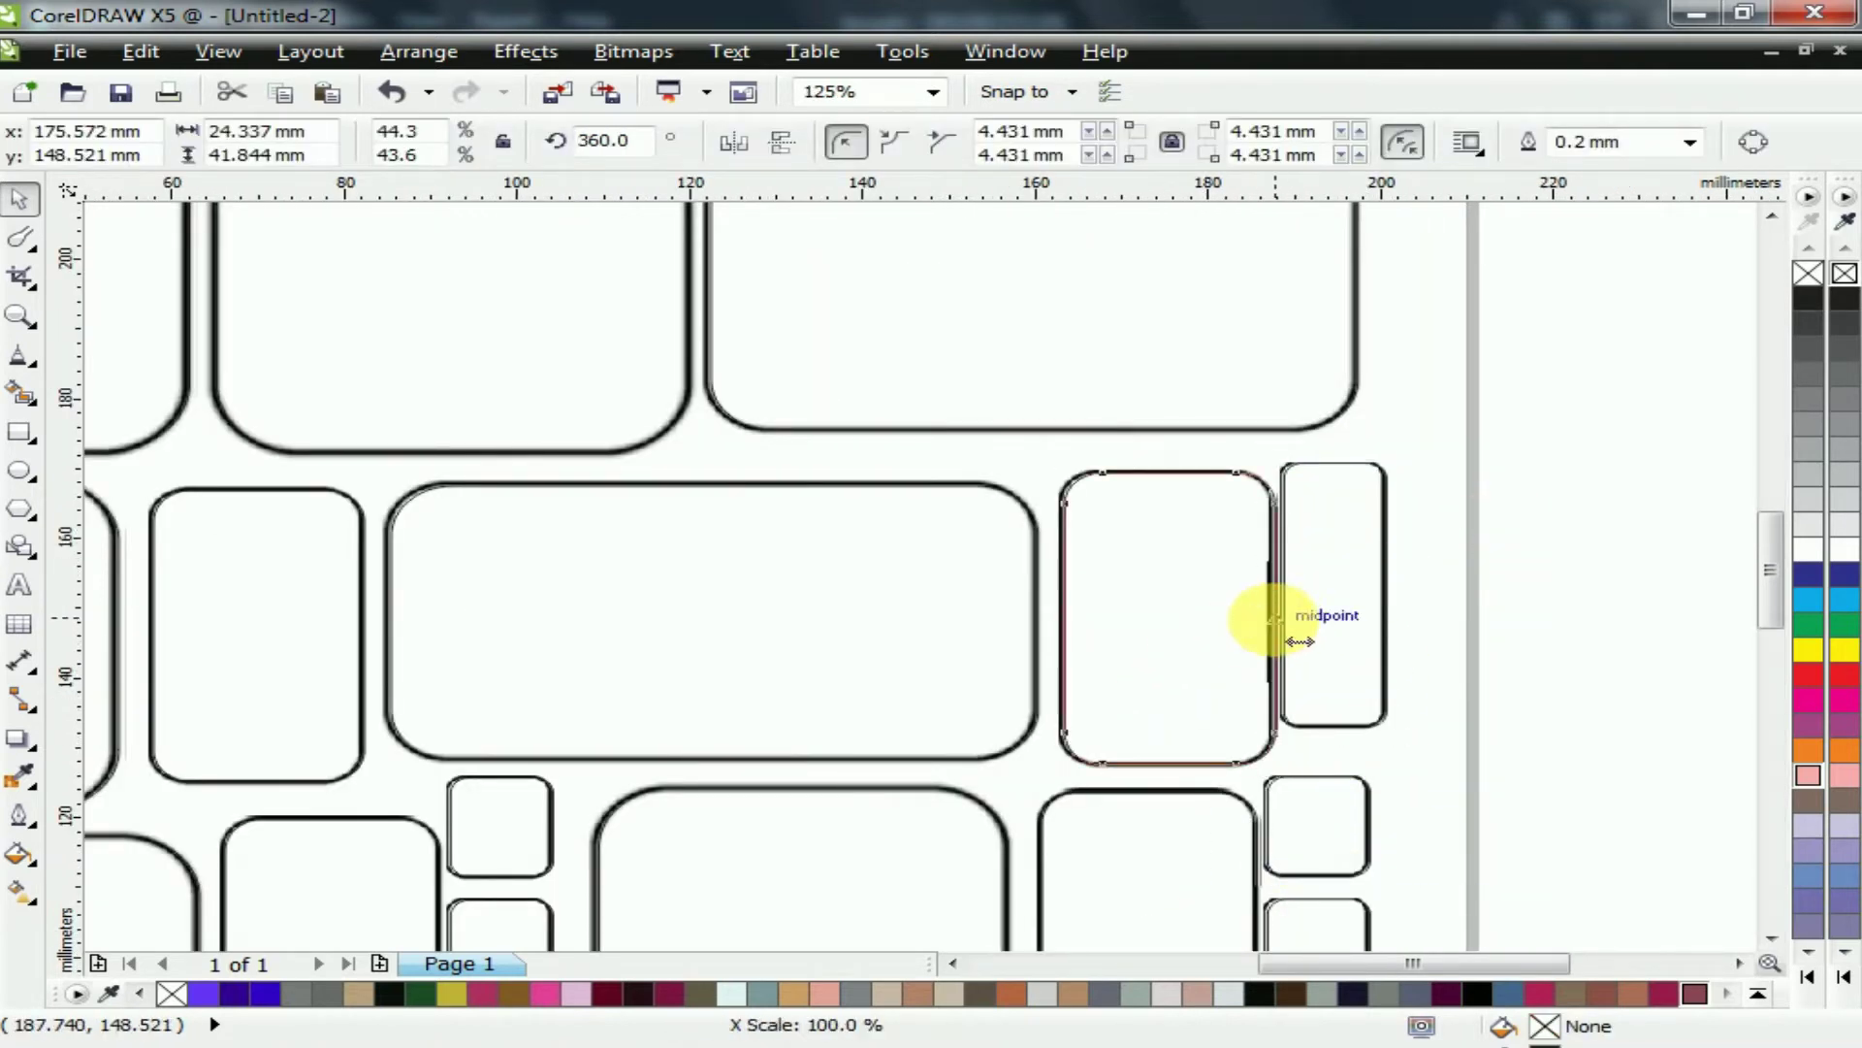
{"action": "left_click_drag", "start_coordinate": [1273, 621], "coordinate": [1232, 620]}
{"action": "left_click_drag", "start_coordinate": [1332, 726], "coordinate": [1300, 755]}
{"action": "left_click_drag", "start_coordinate": [1301, 489], "coordinate": [1300, 460]}
Stretch the 19.5 mm wide second-row frame upward and downward to a height of about 45 mm
{"action": "left_click", "coordinate": [1229, 548]}
{"action": "left_click_drag", "start_coordinate": [1148, 473], "coordinate": [1149, 446]}
{"action": "left_click_drag", "start_coordinate": [1149, 745], "coordinate": [1152, 766]}
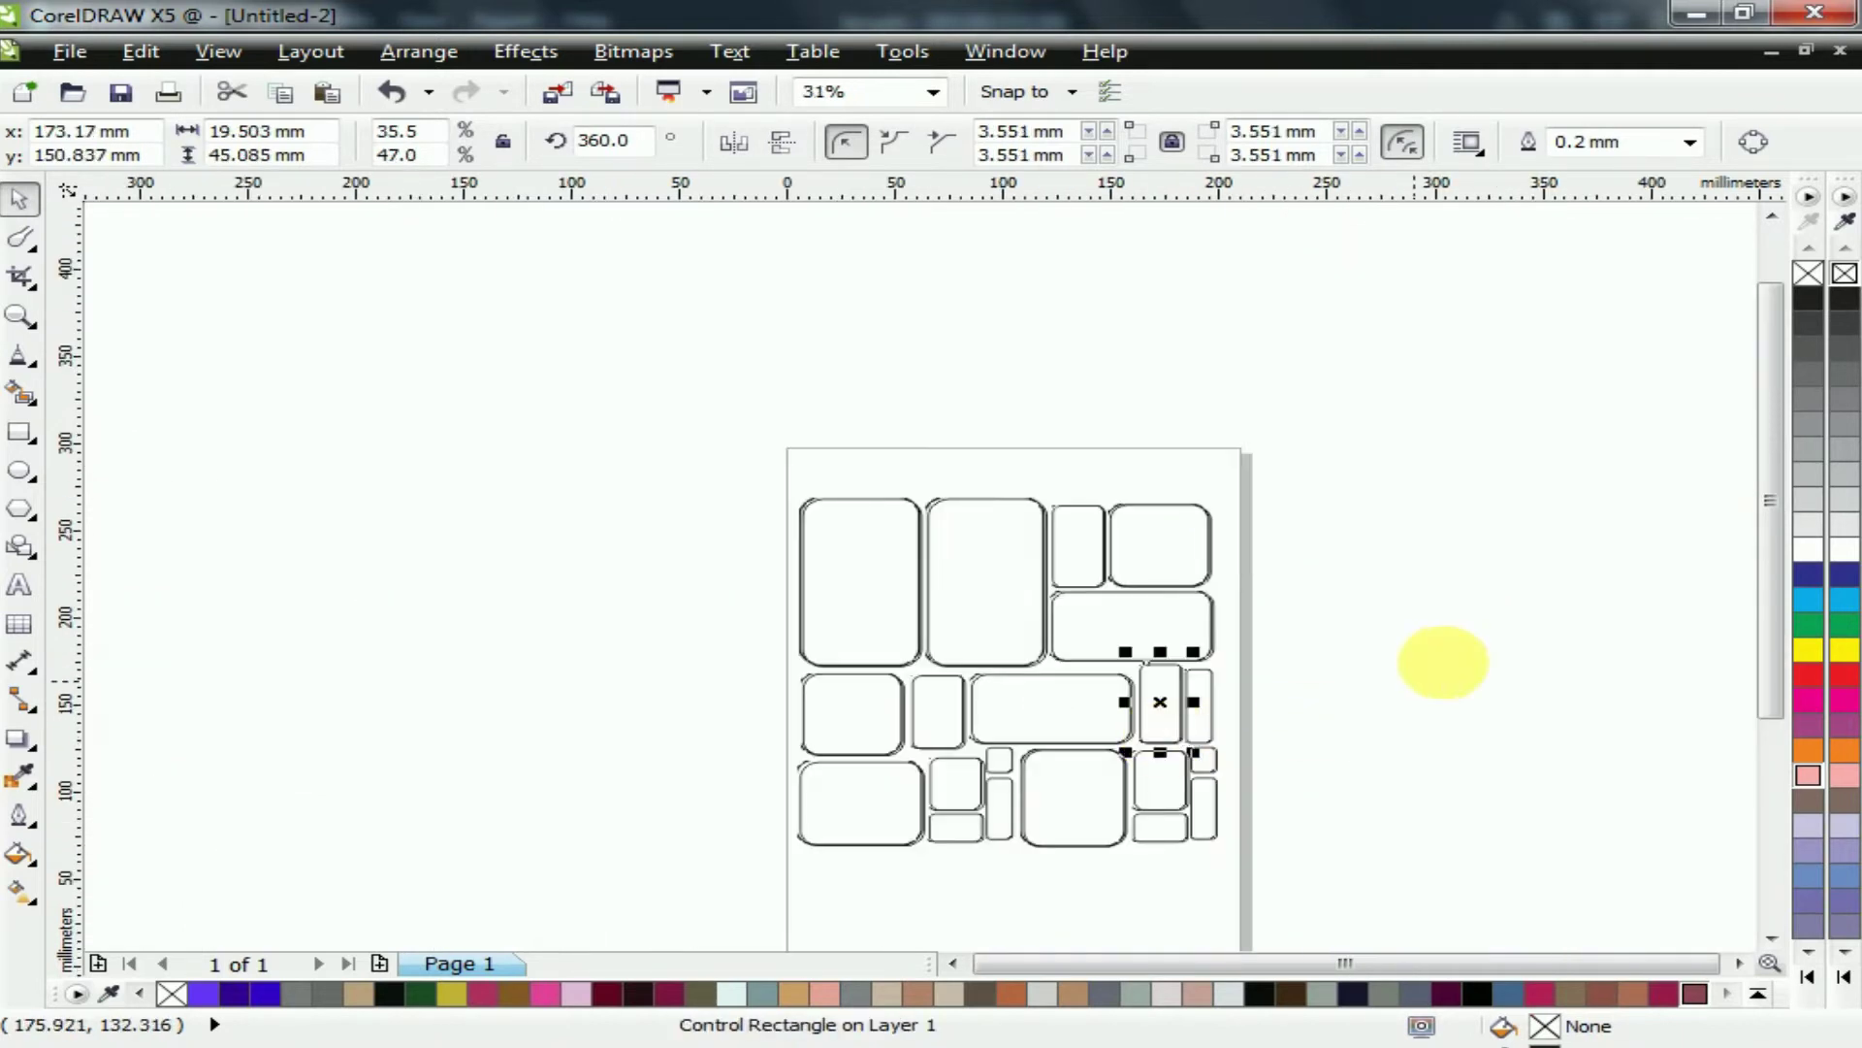
Select all the rounded frames on the page and group them into one object
{"action": "left_click_drag", "start_coordinate": [602, 395], "coordinate": [1404, 964]}
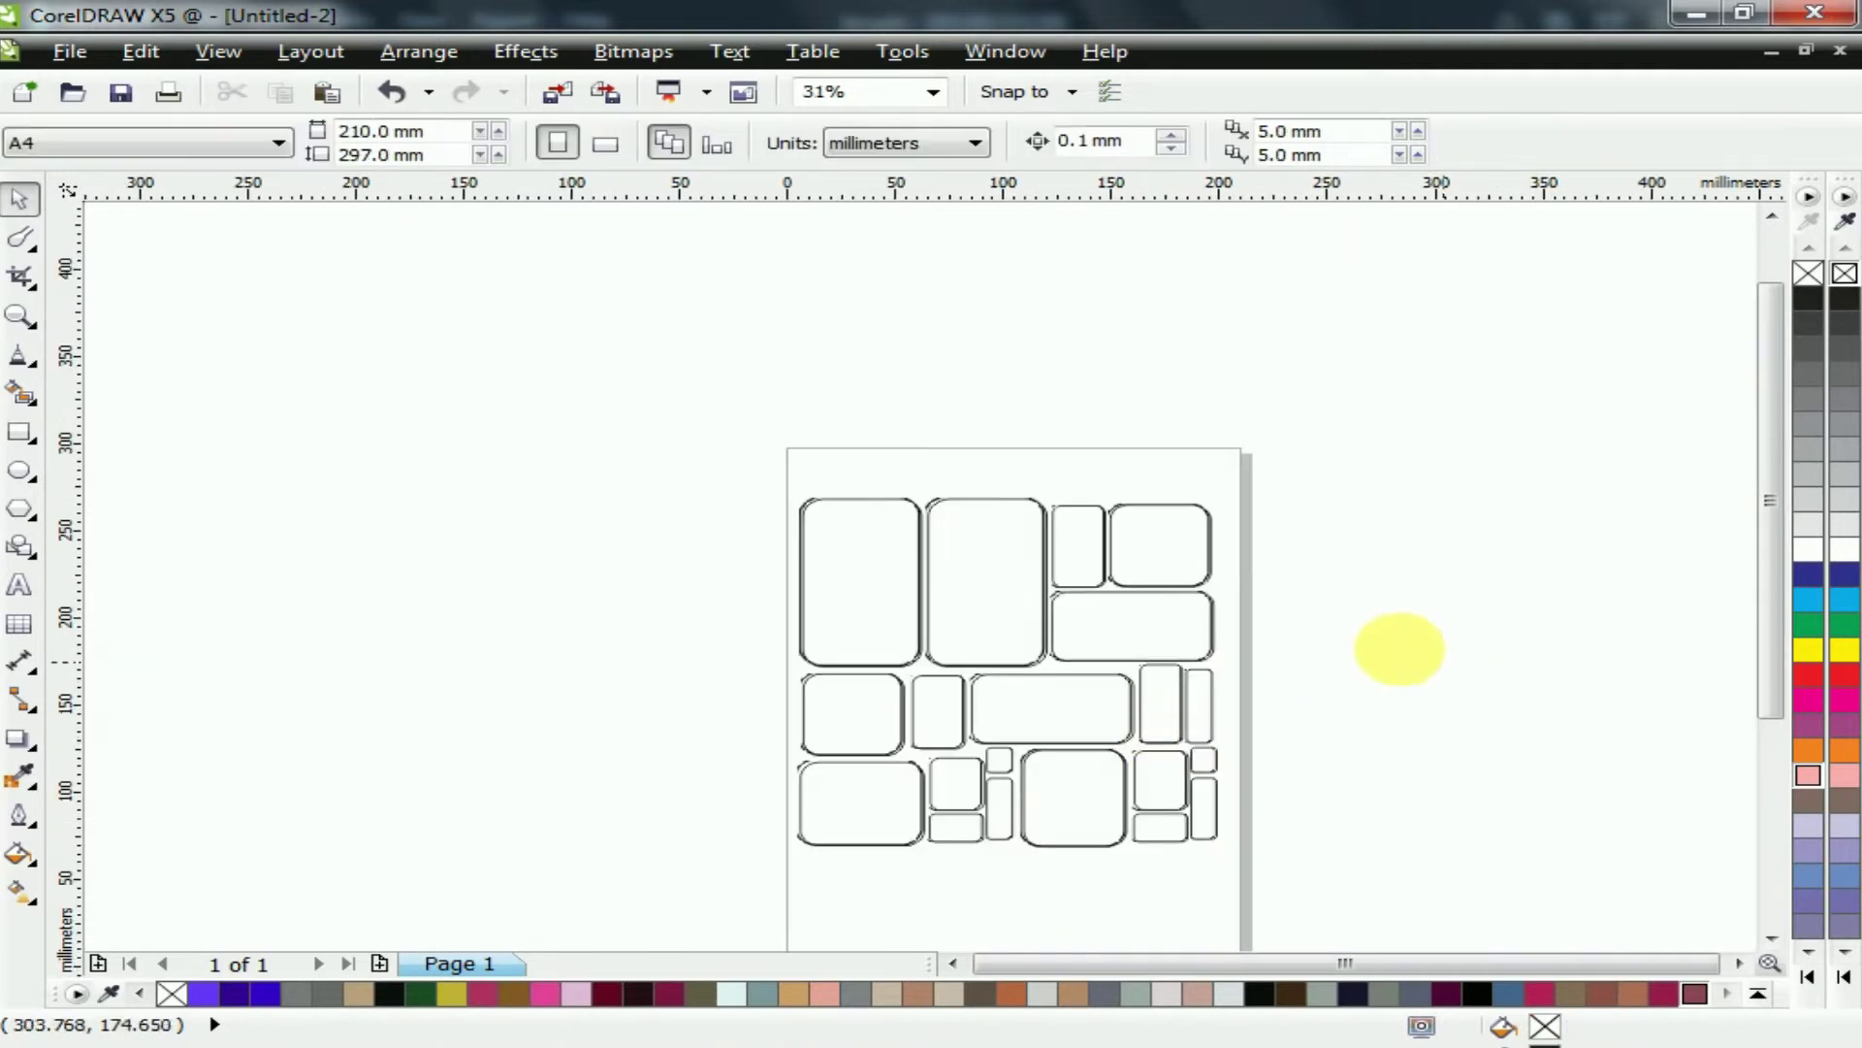
{"action": "left_click", "coordinate": [419, 52]}
{"action": "left_click", "coordinate": [458, 239]}
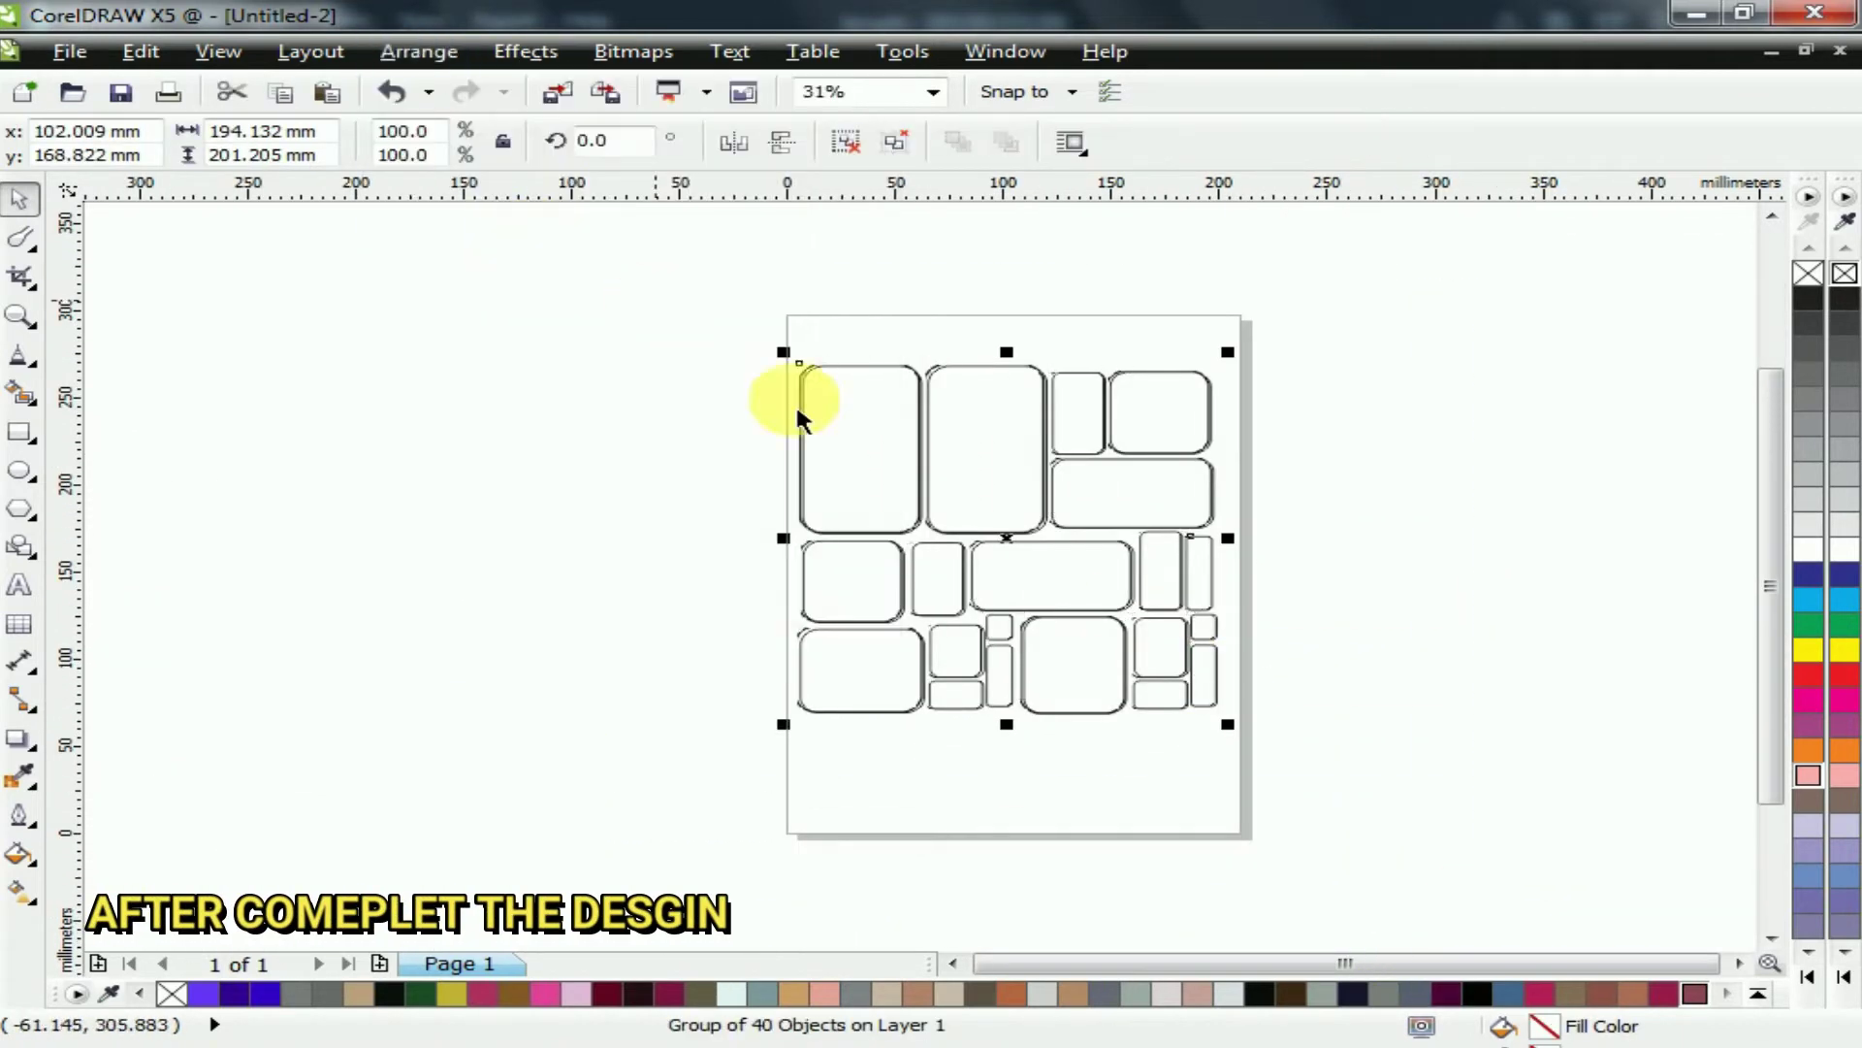
{"action": "left_click", "coordinate": [712, 694]}
{"action": "scroll", "coordinate": [712, 695], "scroll_direction": "up", "scroll_amount": 2}
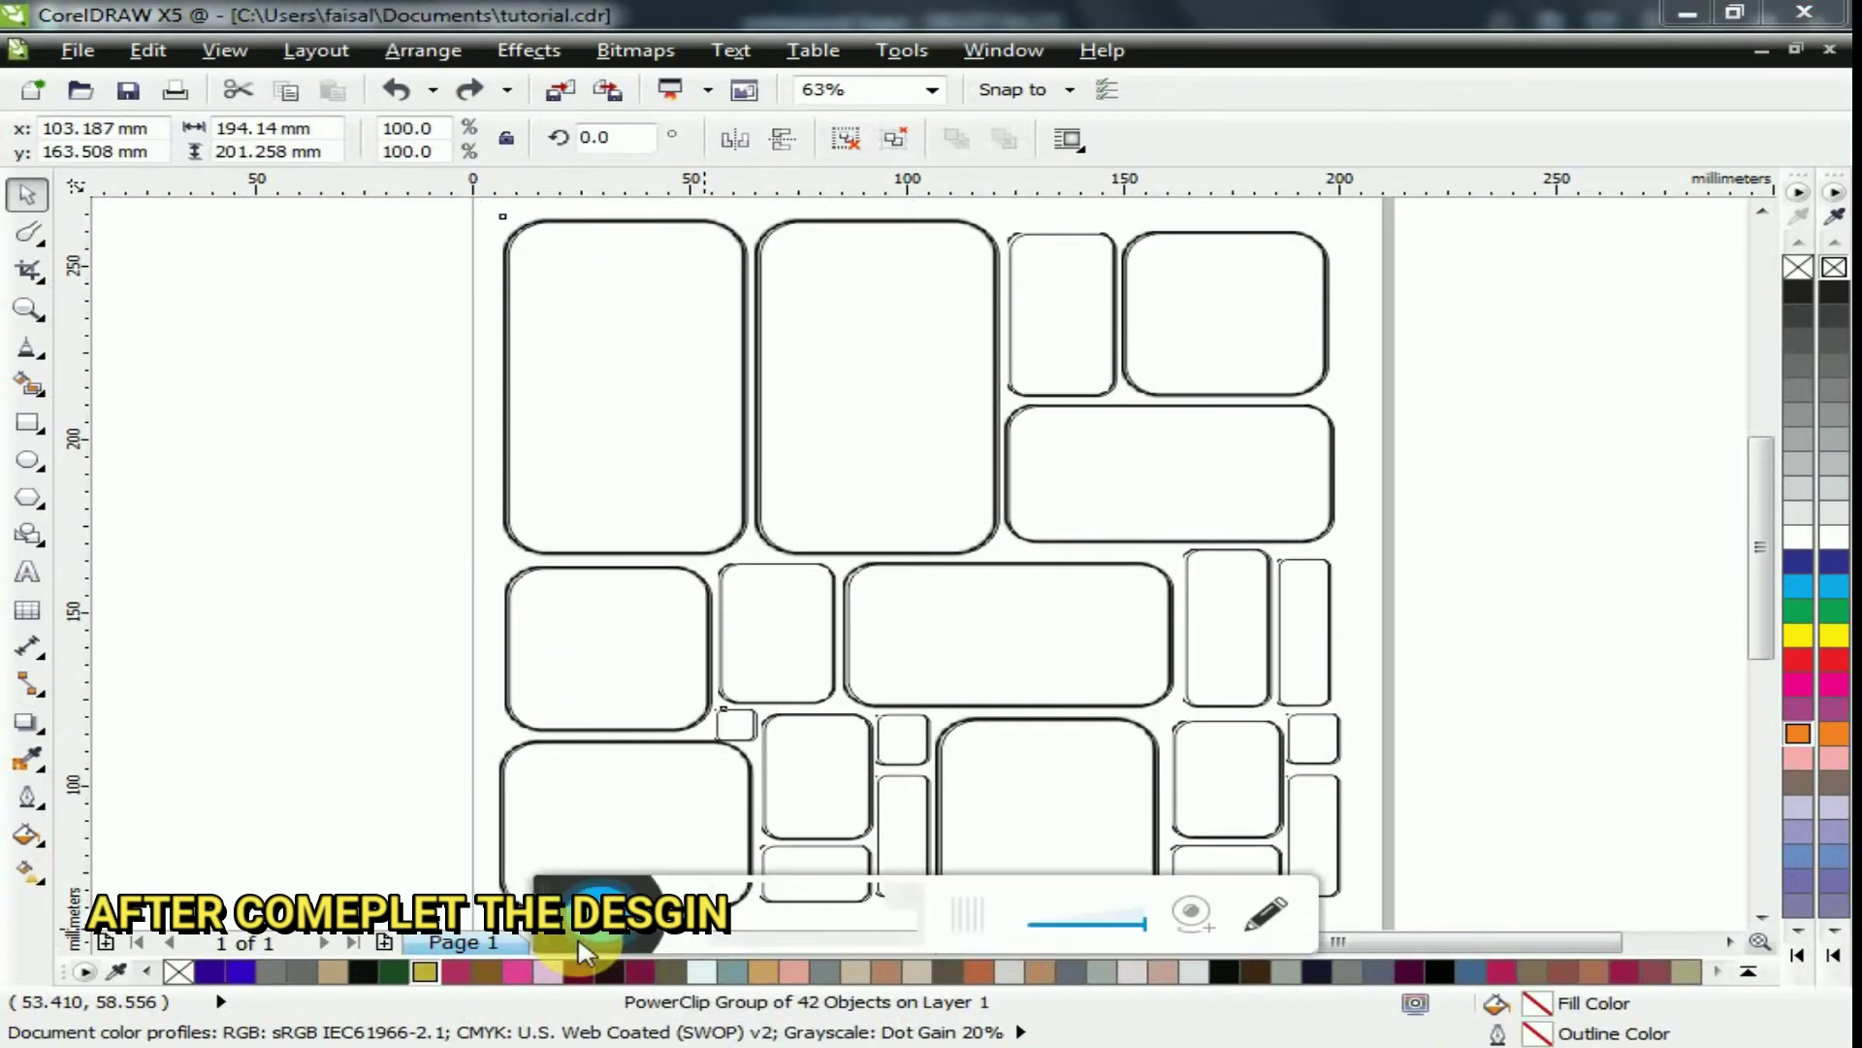
Import the Smart Girl Wallpaper image from Local Disk (E:) and place it beside the page at about 207 by 130 mm
{"action": "left_click", "coordinate": [284, 642]}
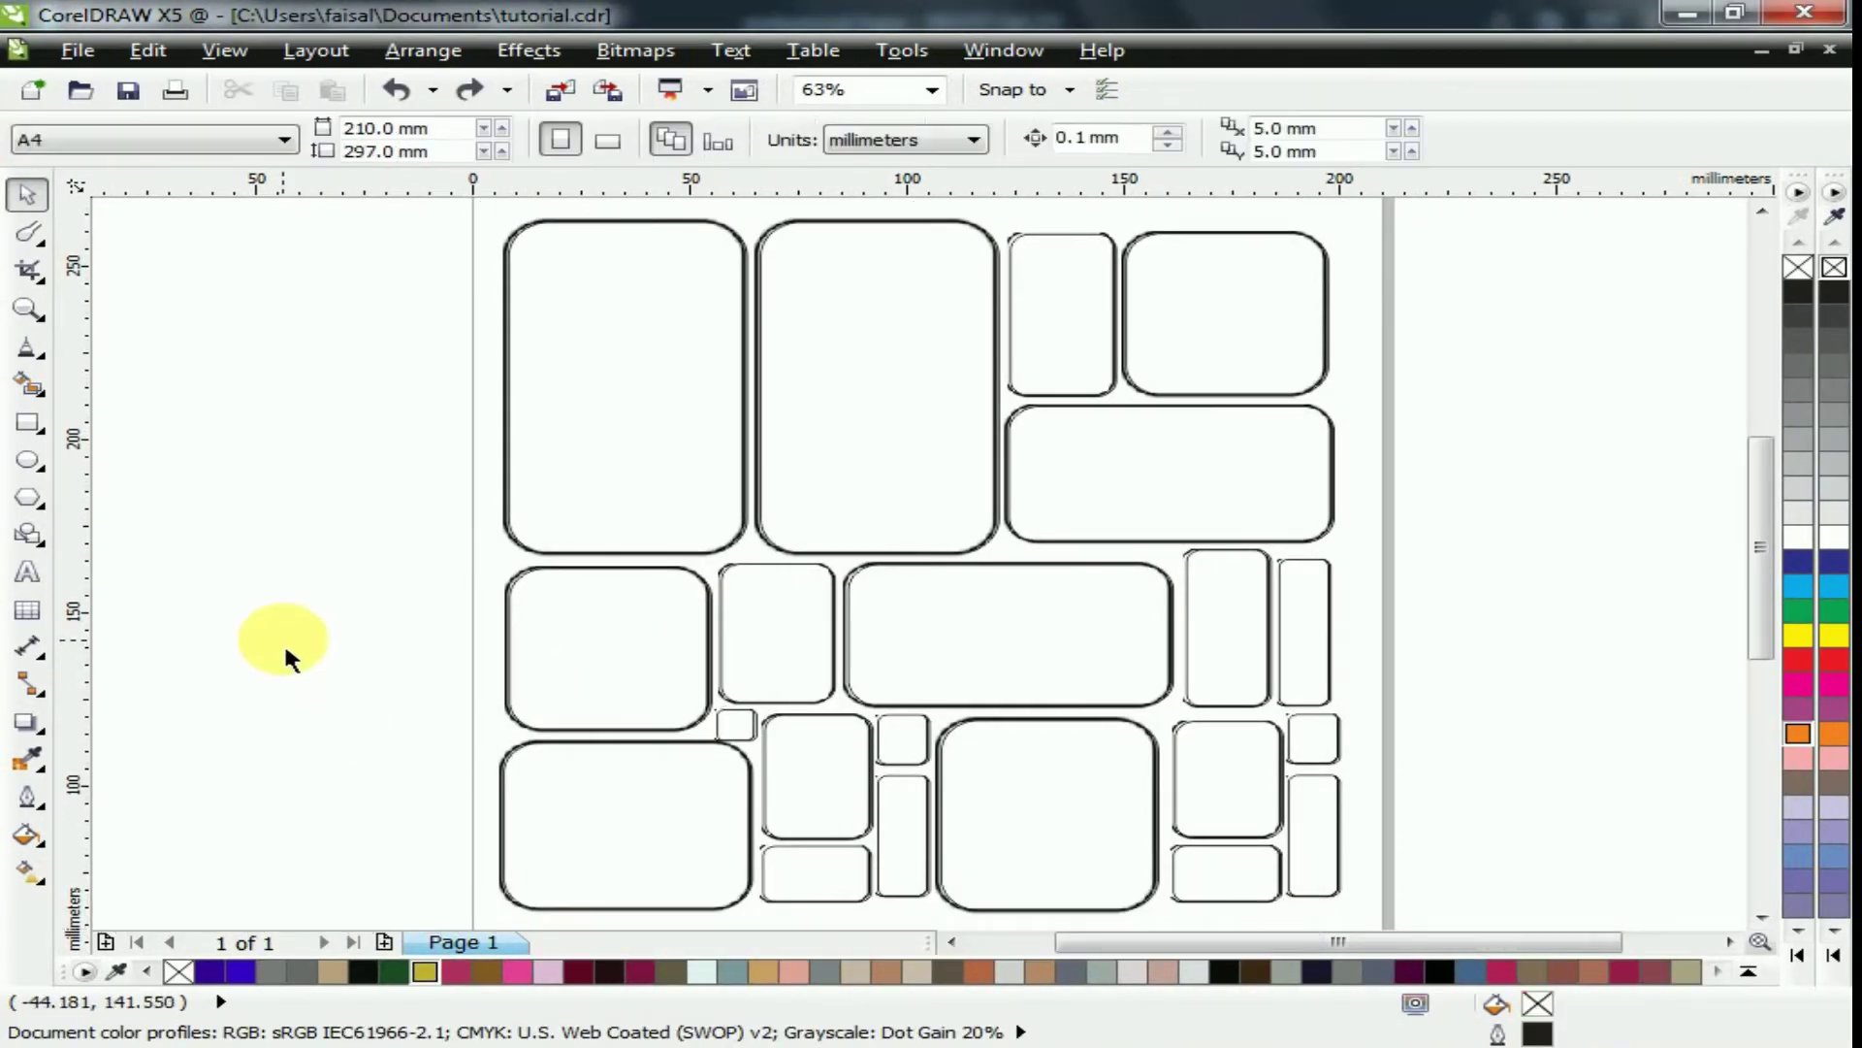
{"action": "scroll", "coordinate": [283, 642], "scroll_direction": "down", "scroll_amount": 2}
{"action": "right_click", "coordinate": [974, 427]}
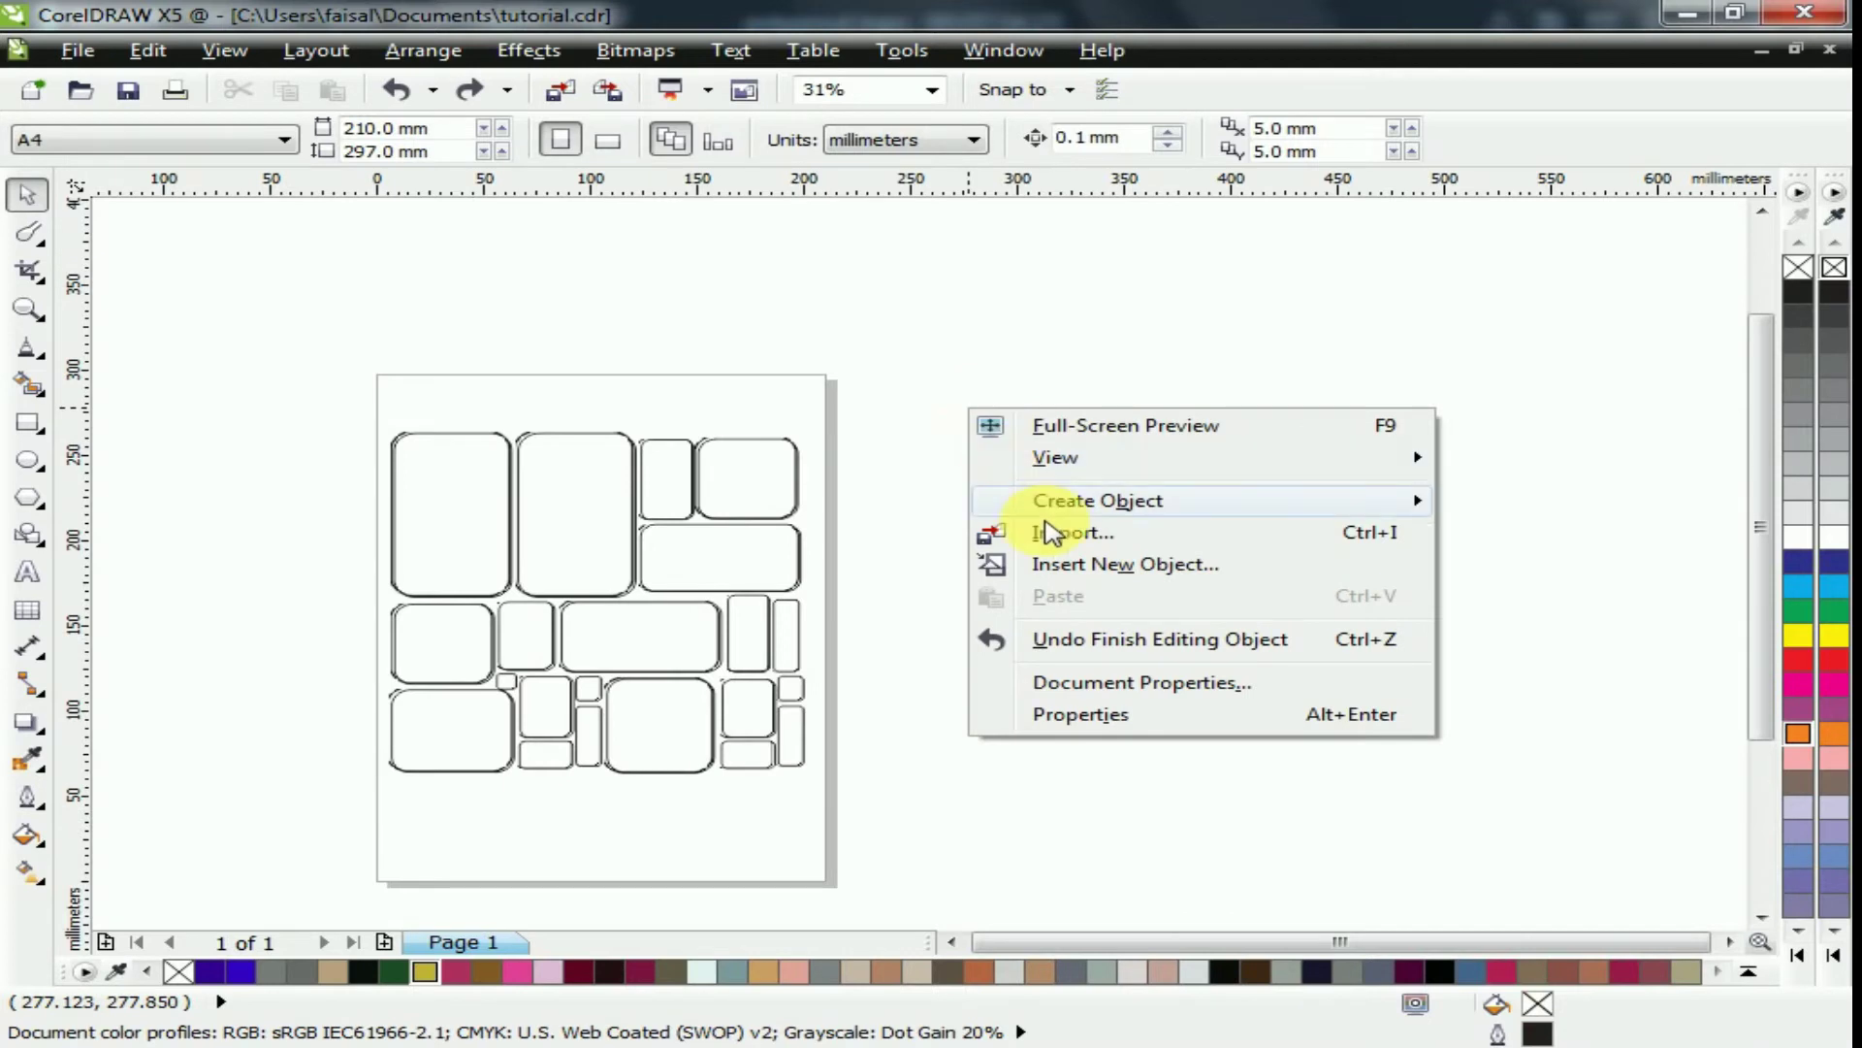
{"action": "left_click", "coordinate": [78, 50]}
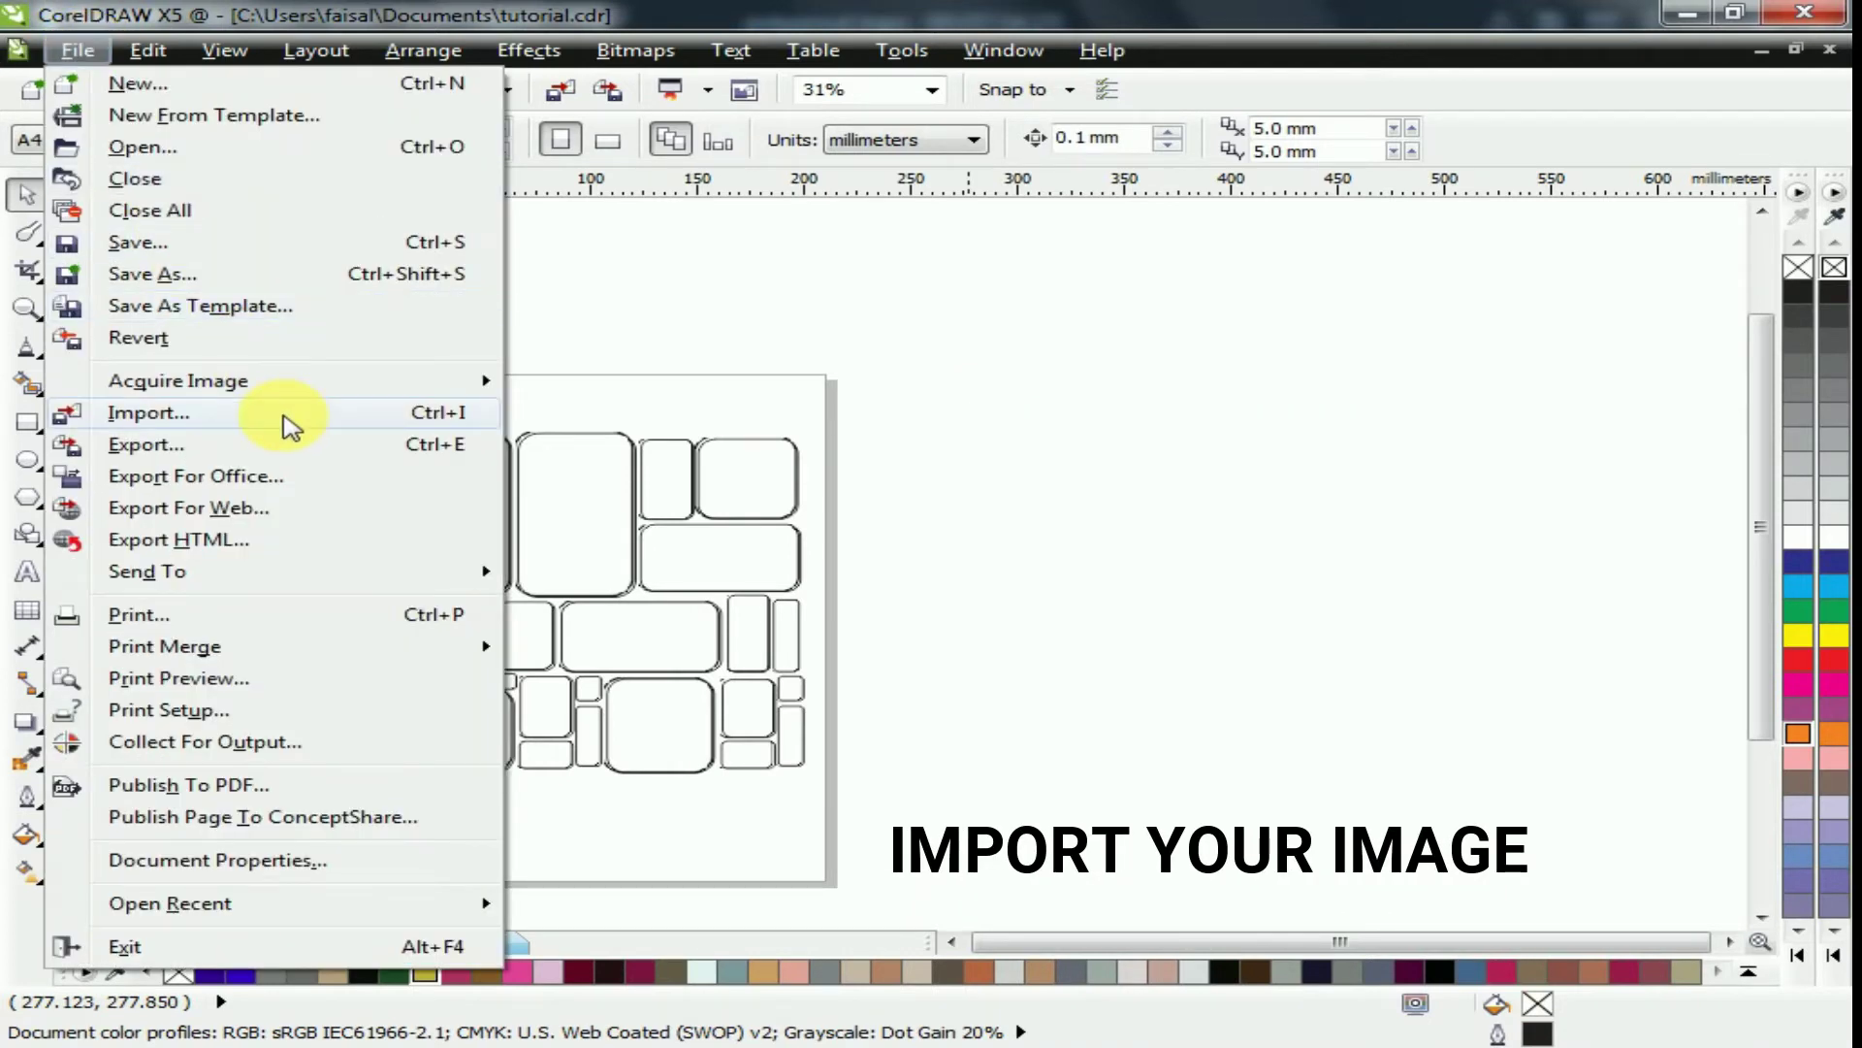
{"action": "left_click", "coordinate": [289, 427]}
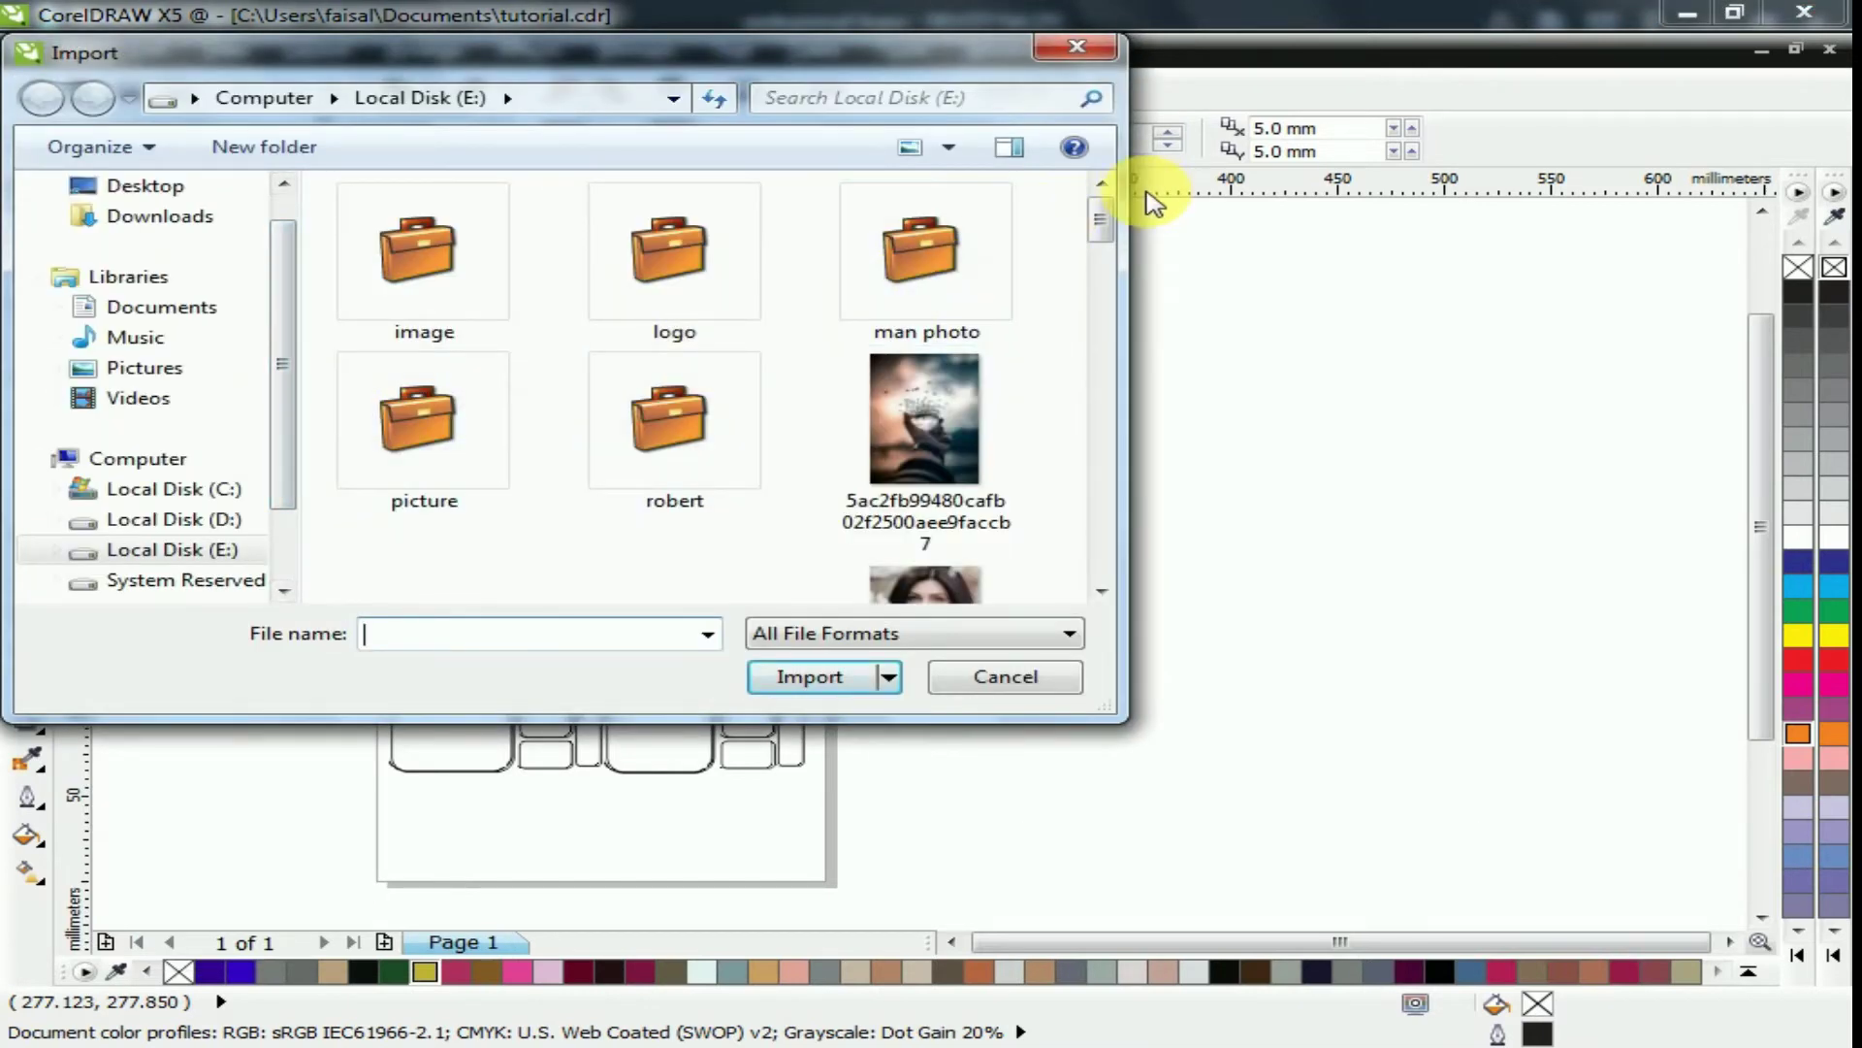
{"action": "left_click_drag", "start_coordinate": [1099, 228], "coordinate": [965, 508]}
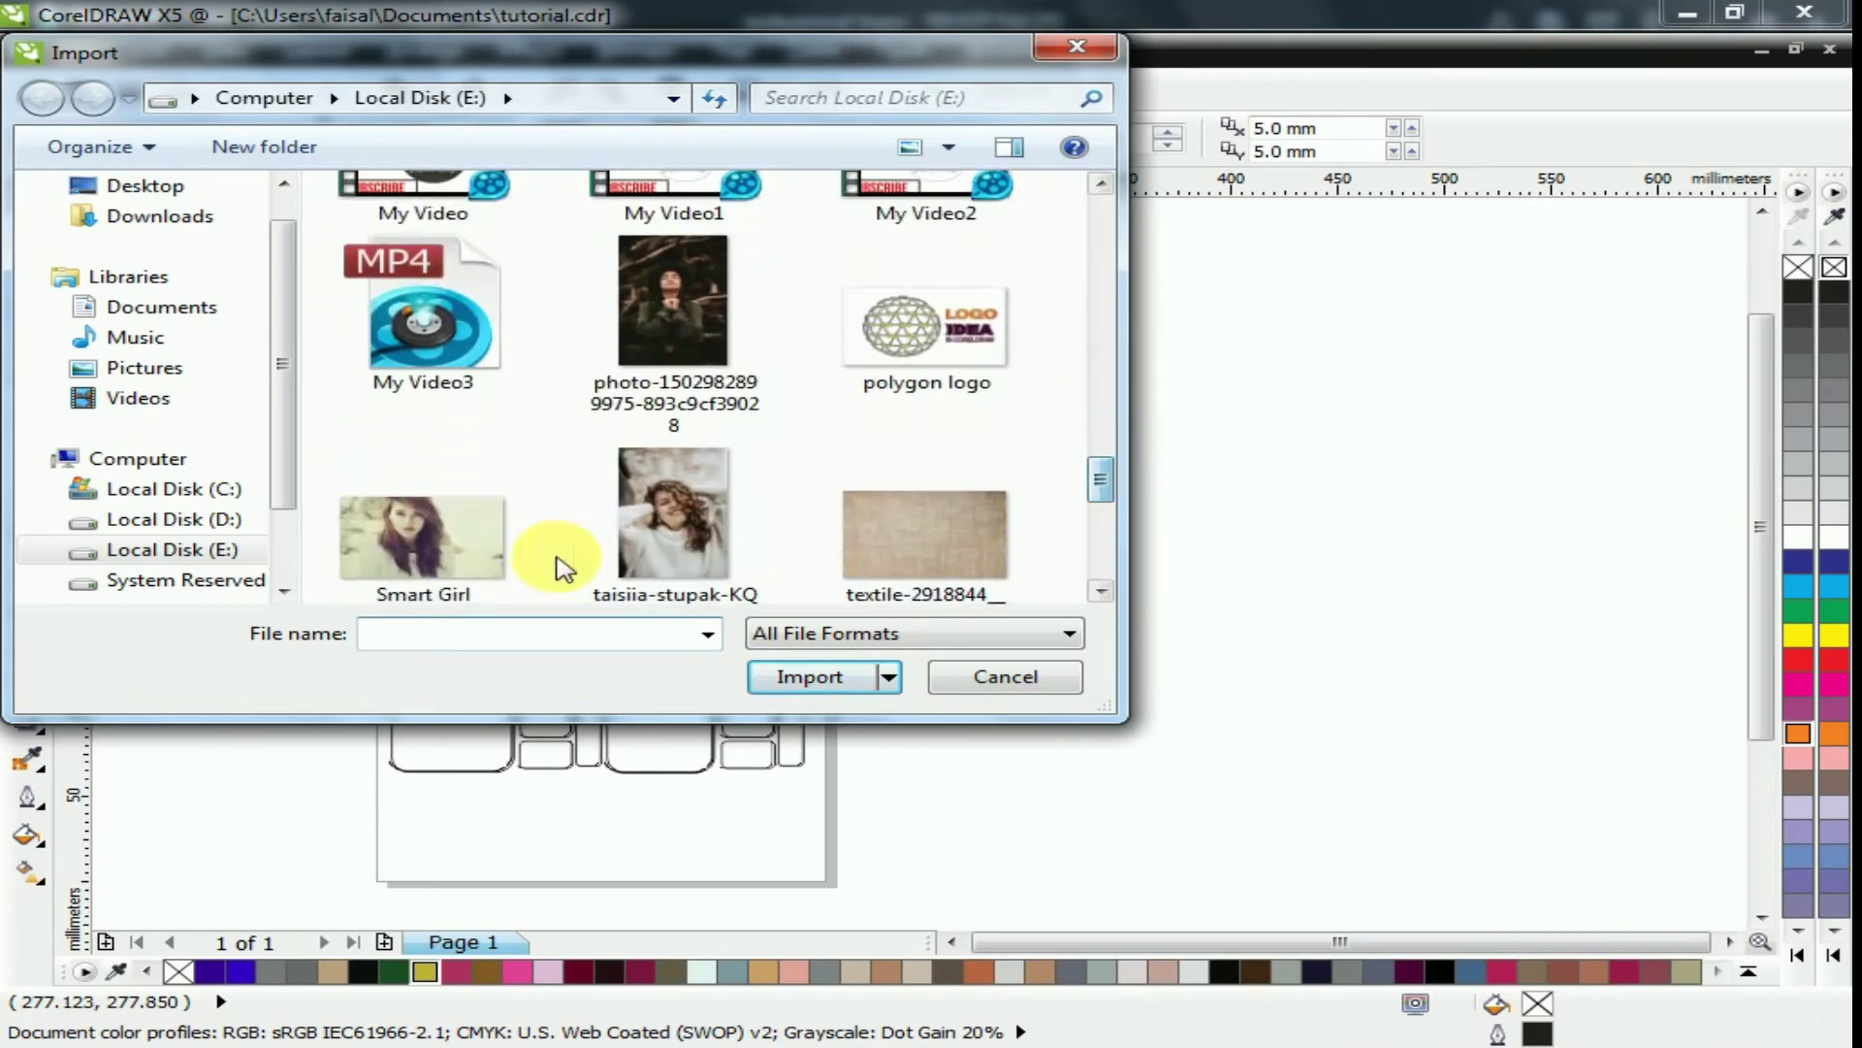
{"action": "left_click", "coordinate": [506, 553]}
{"action": "left_click", "coordinate": [838, 723]}
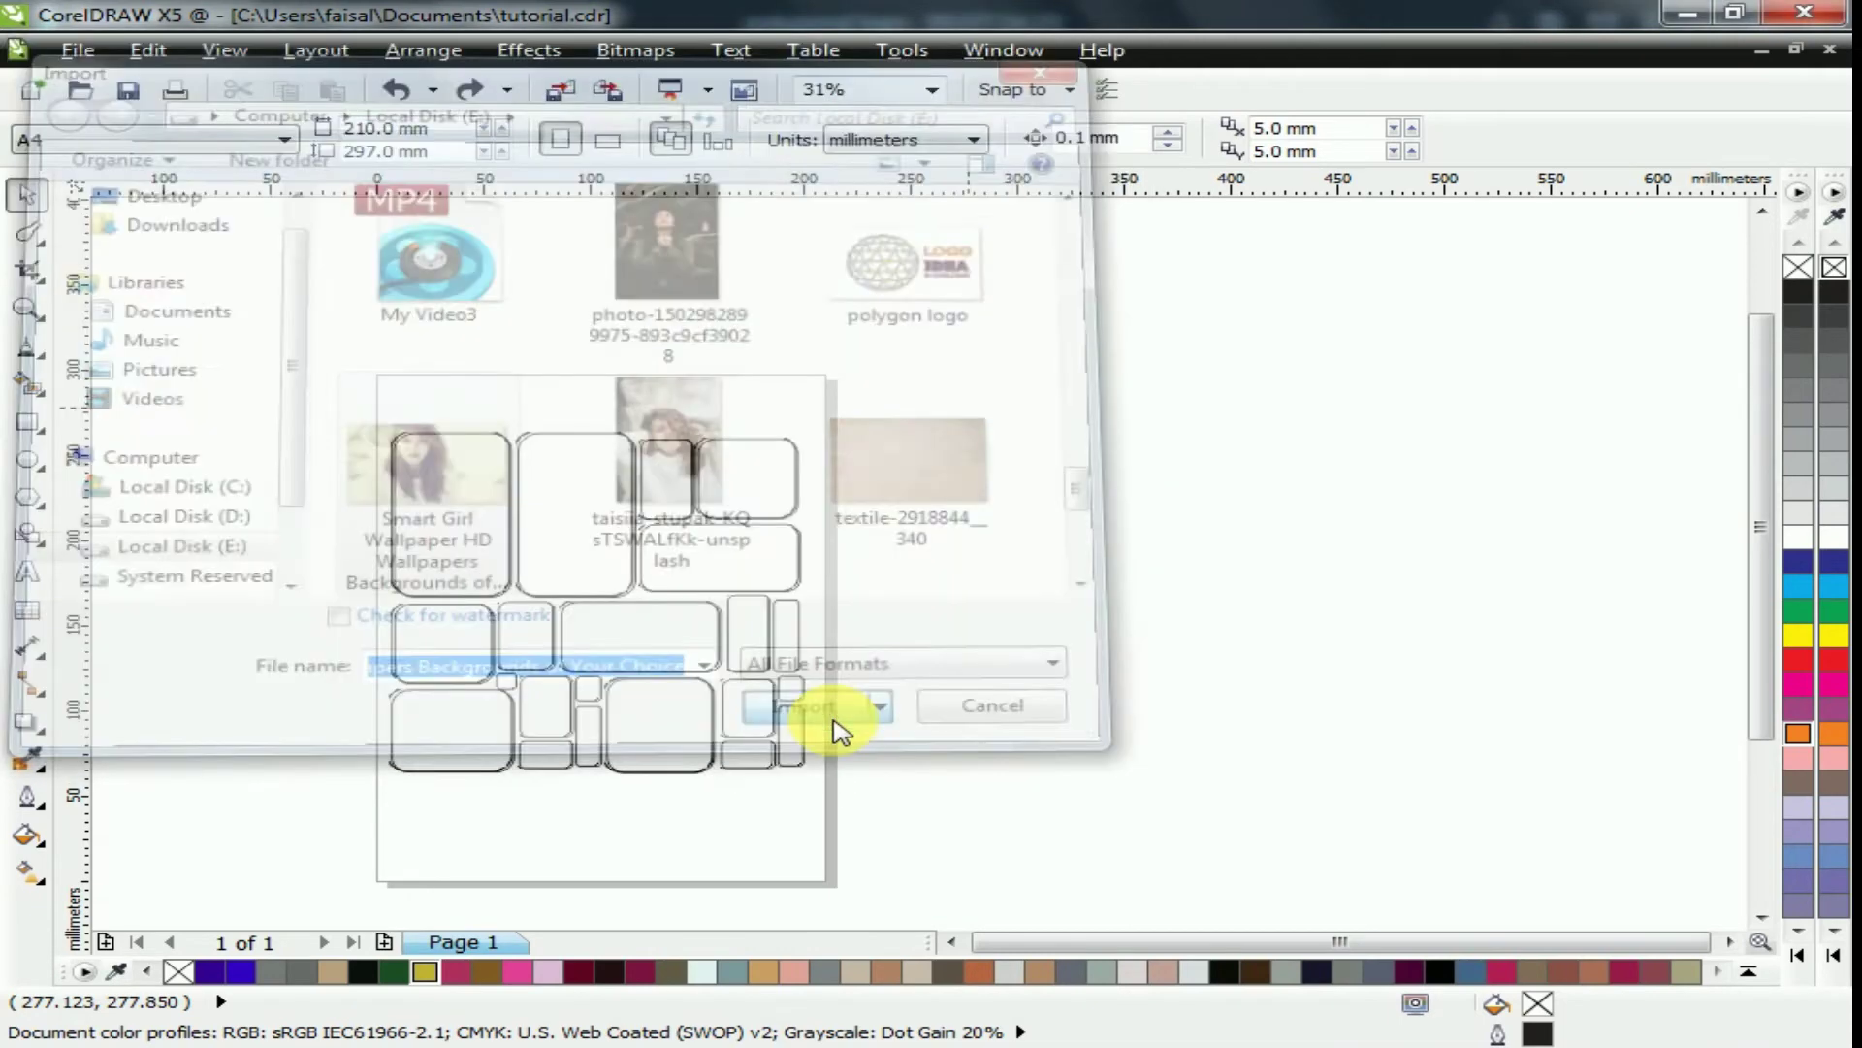
{"action": "left_click_drag", "start_coordinate": [870, 449], "coordinate": [1318, 873]}
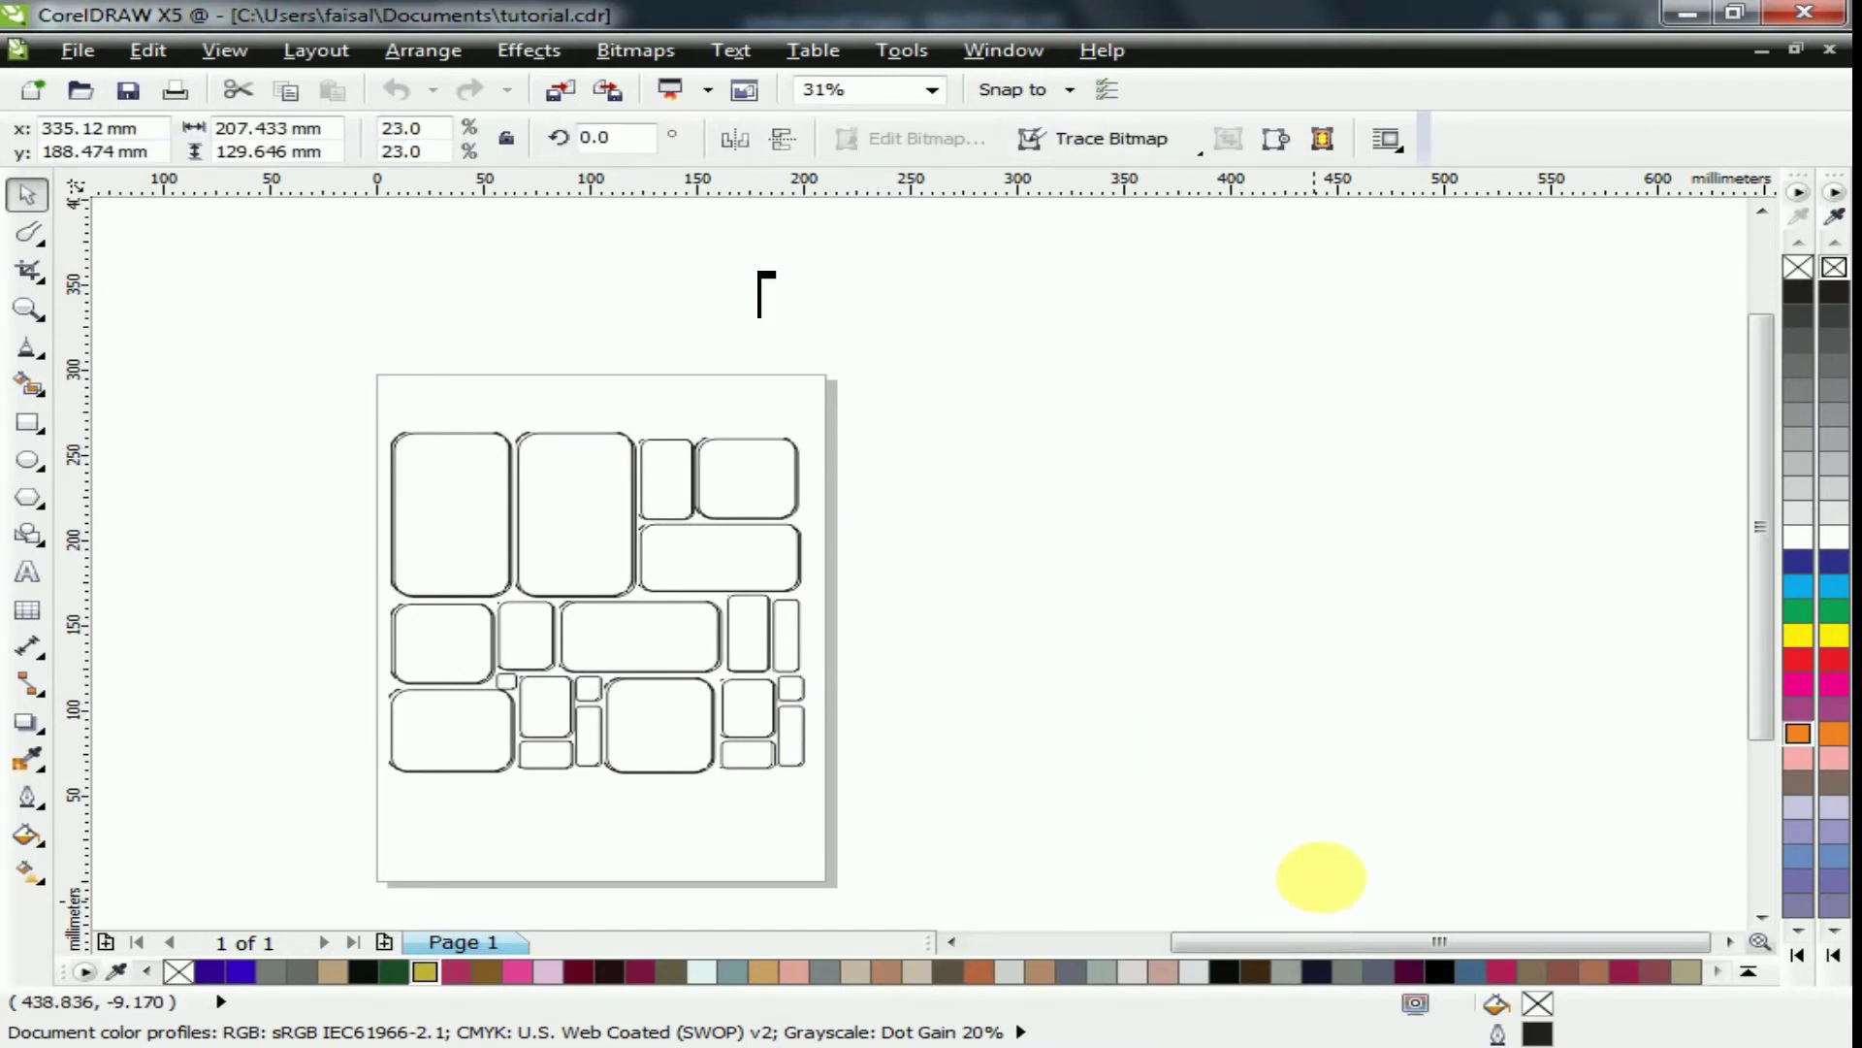
PowerClip the imported image inside the grouped frames as its container
{"action": "left_click", "coordinate": [528, 53]}
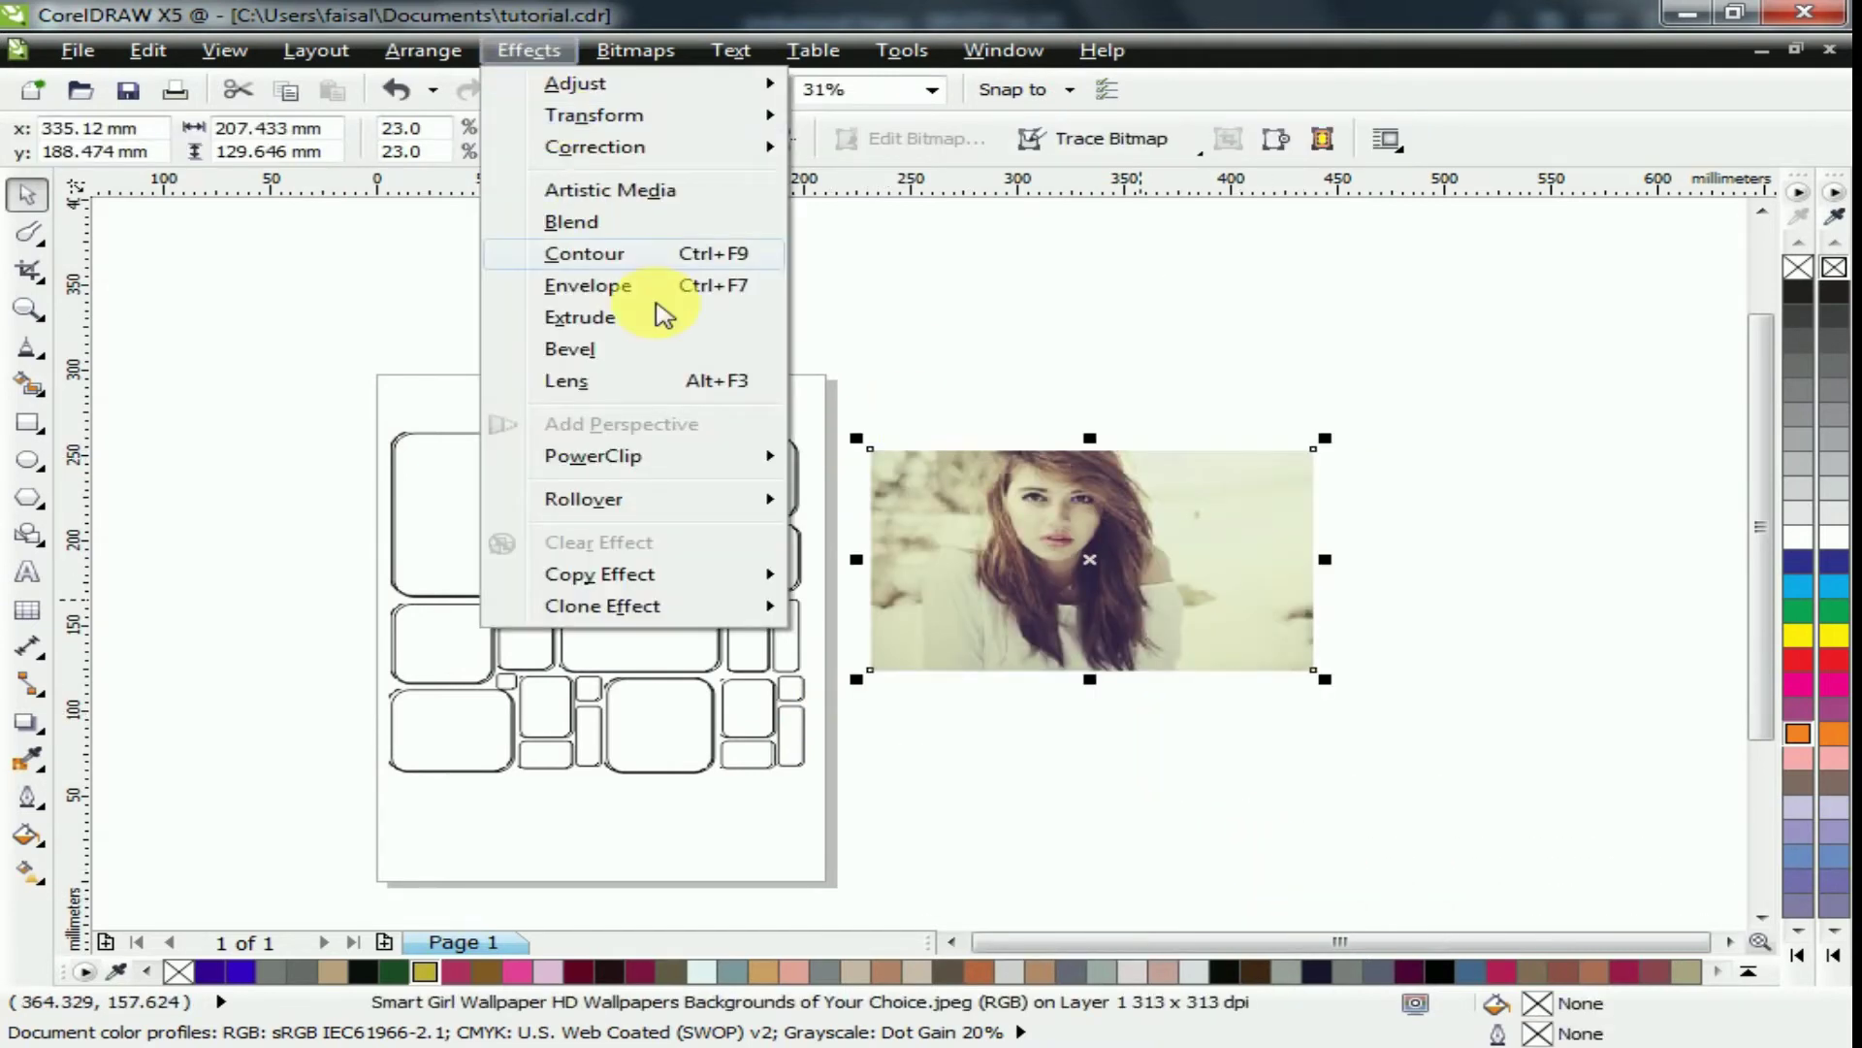
{"action": "mouse_move", "coordinate": [665, 488]}
{"action": "left_click", "coordinate": [818, 475]}
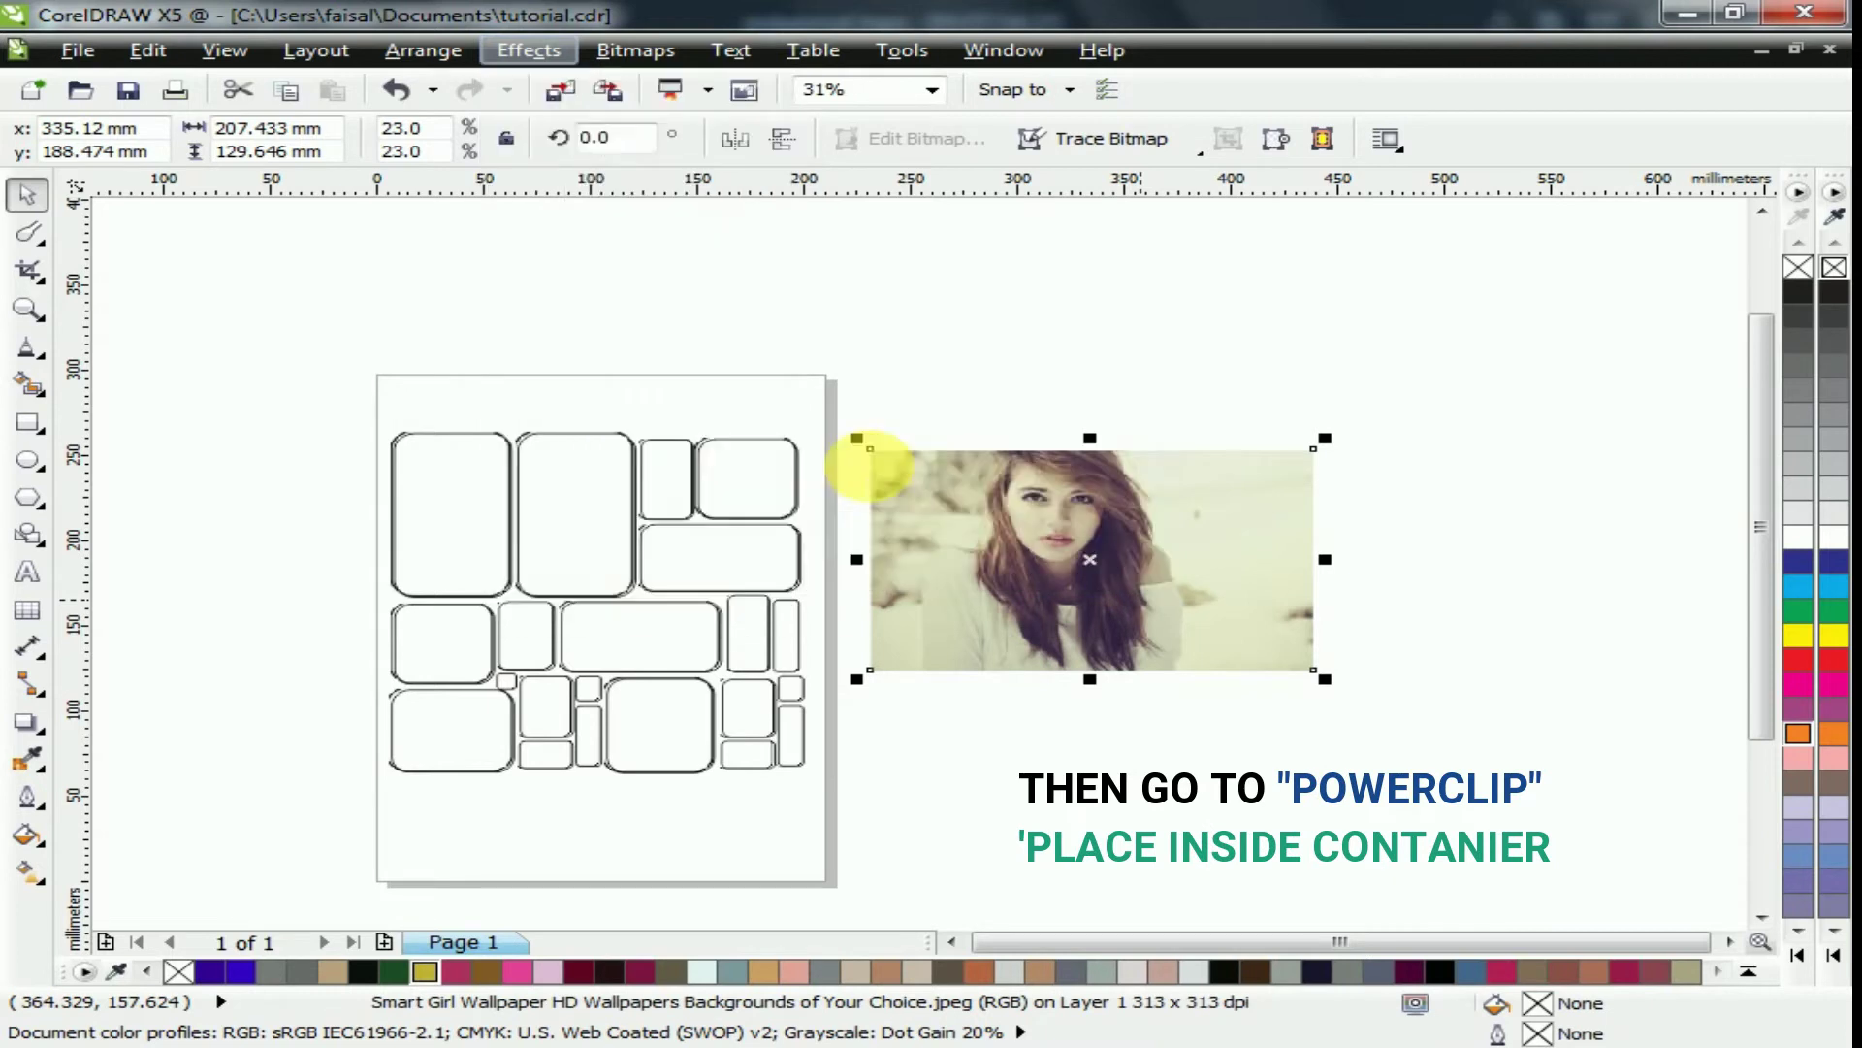
{"action": "left_click", "coordinate": [747, 534]}
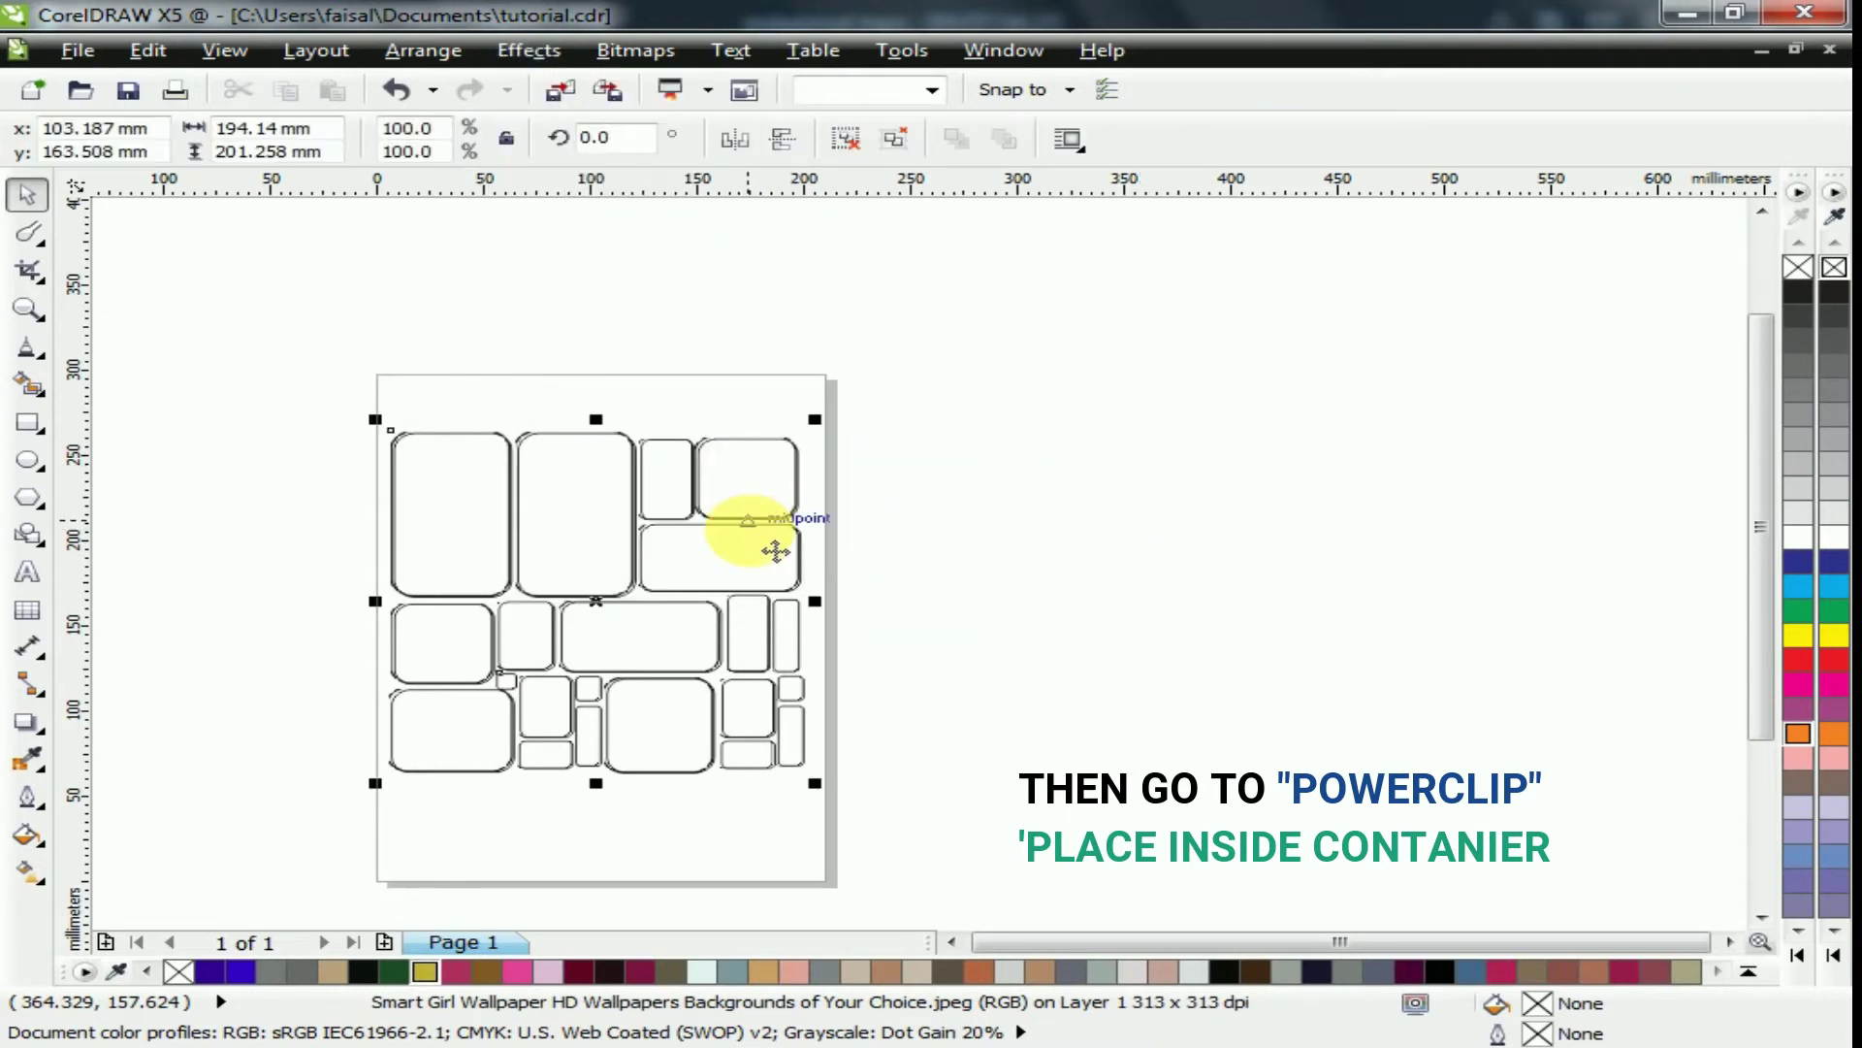
Open the PowerClip contents for editing and place the image over the upper frames
{"action": "left_click", "coordinate": [504, 51]}
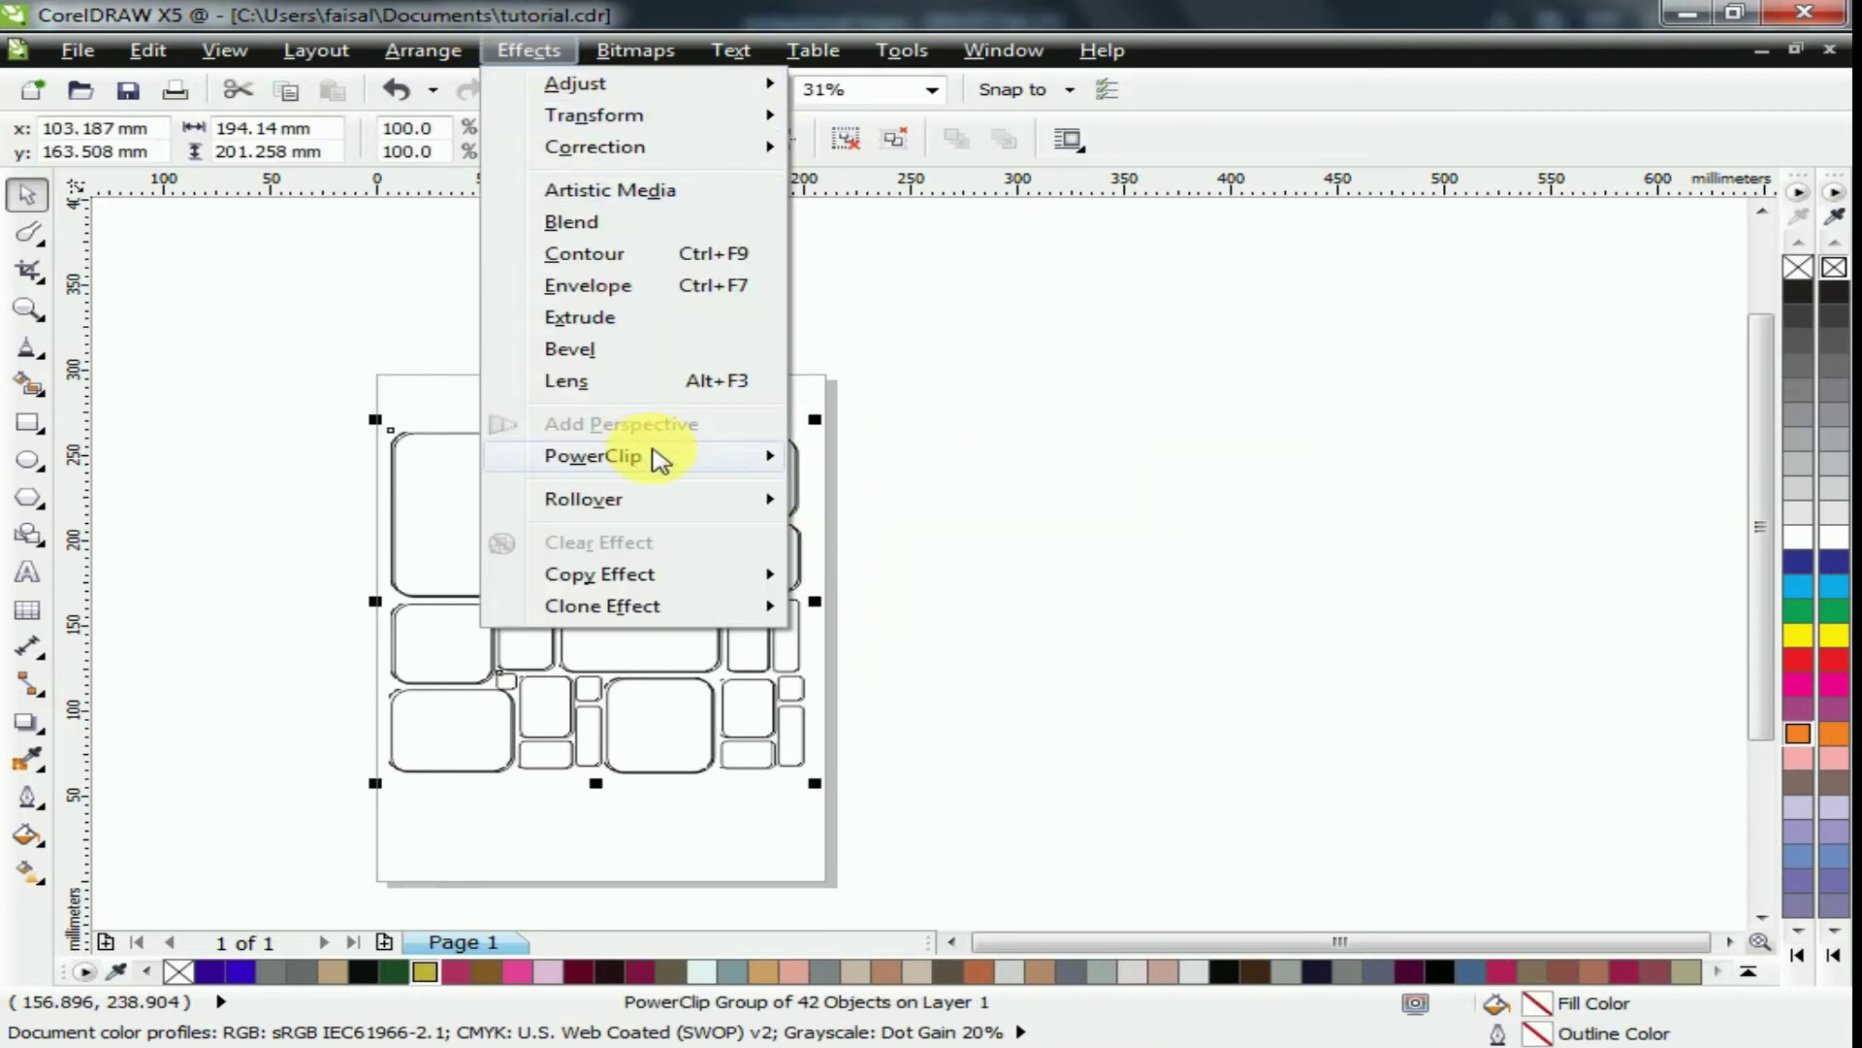
{"action": "mouse_move", "coordinate": [681, 461]}
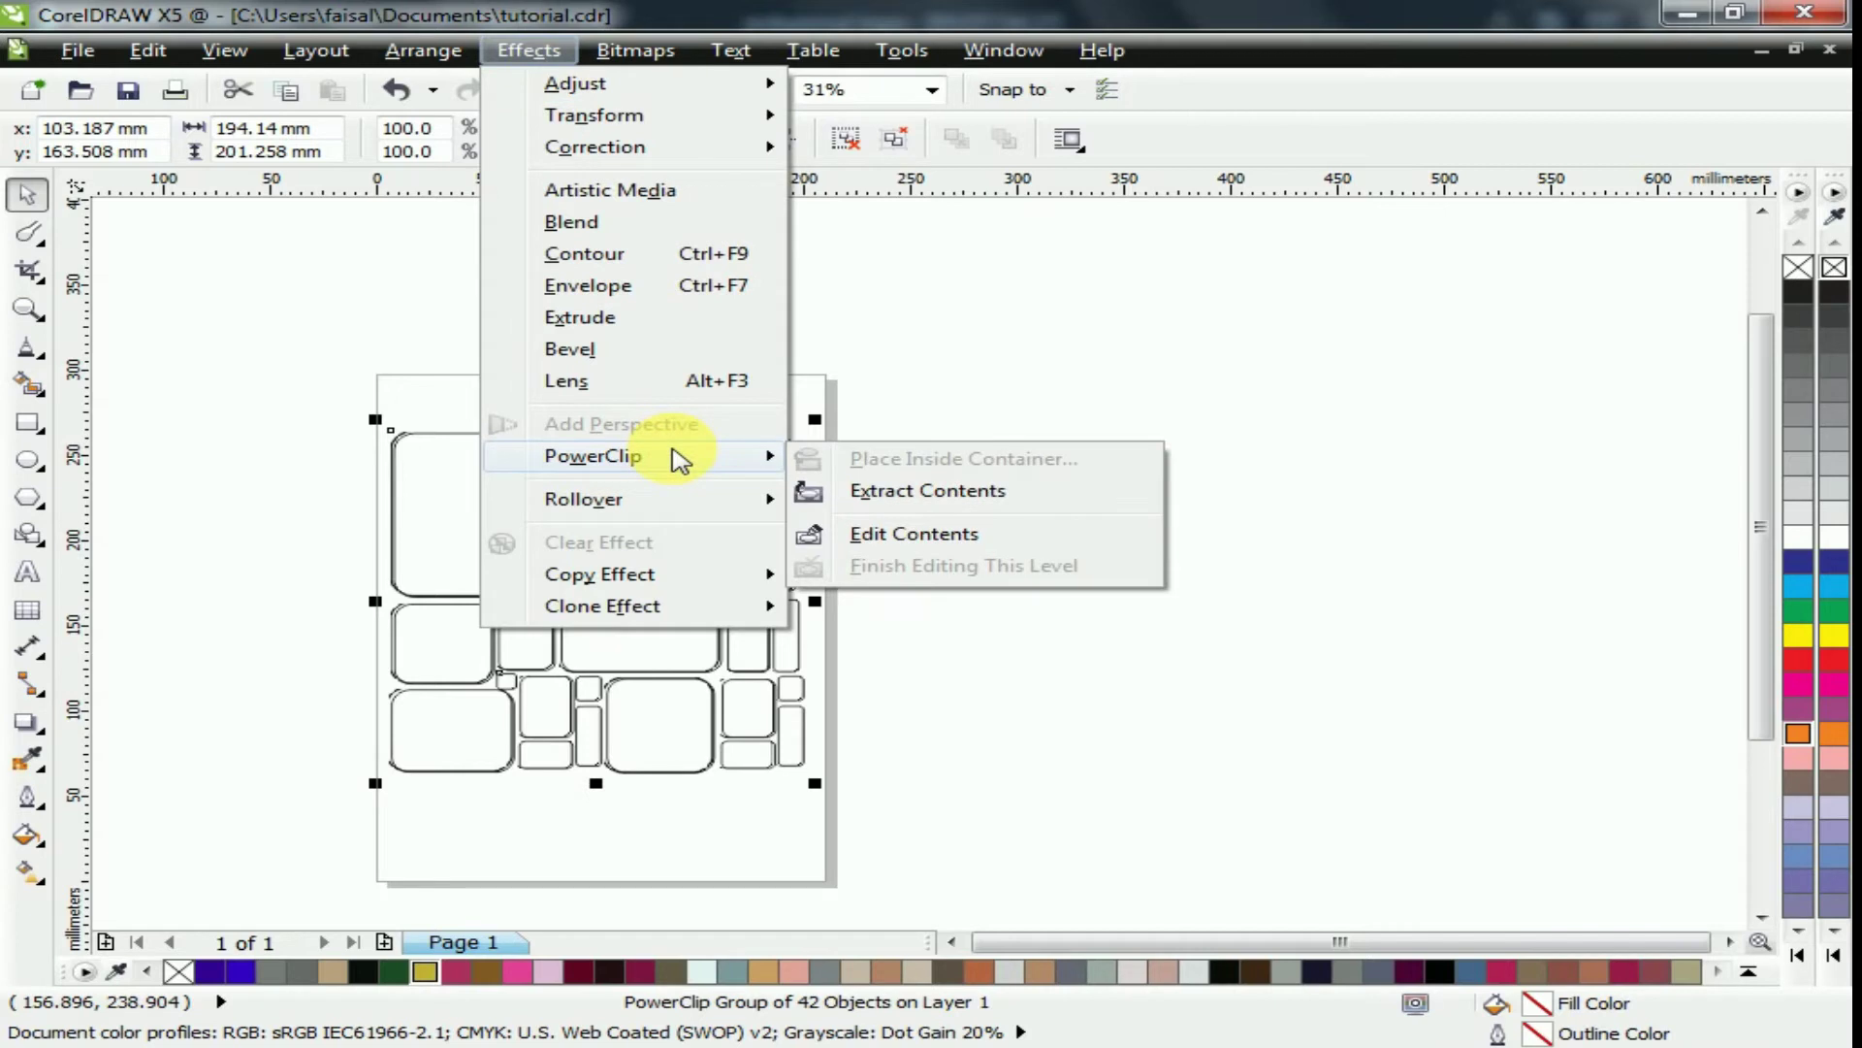
{"action": "left_click", "coordinate": [887, 535]}
{"action": "left_click_drag", "start_coordinate": [975, 546], "coordinate": [514, 548]}
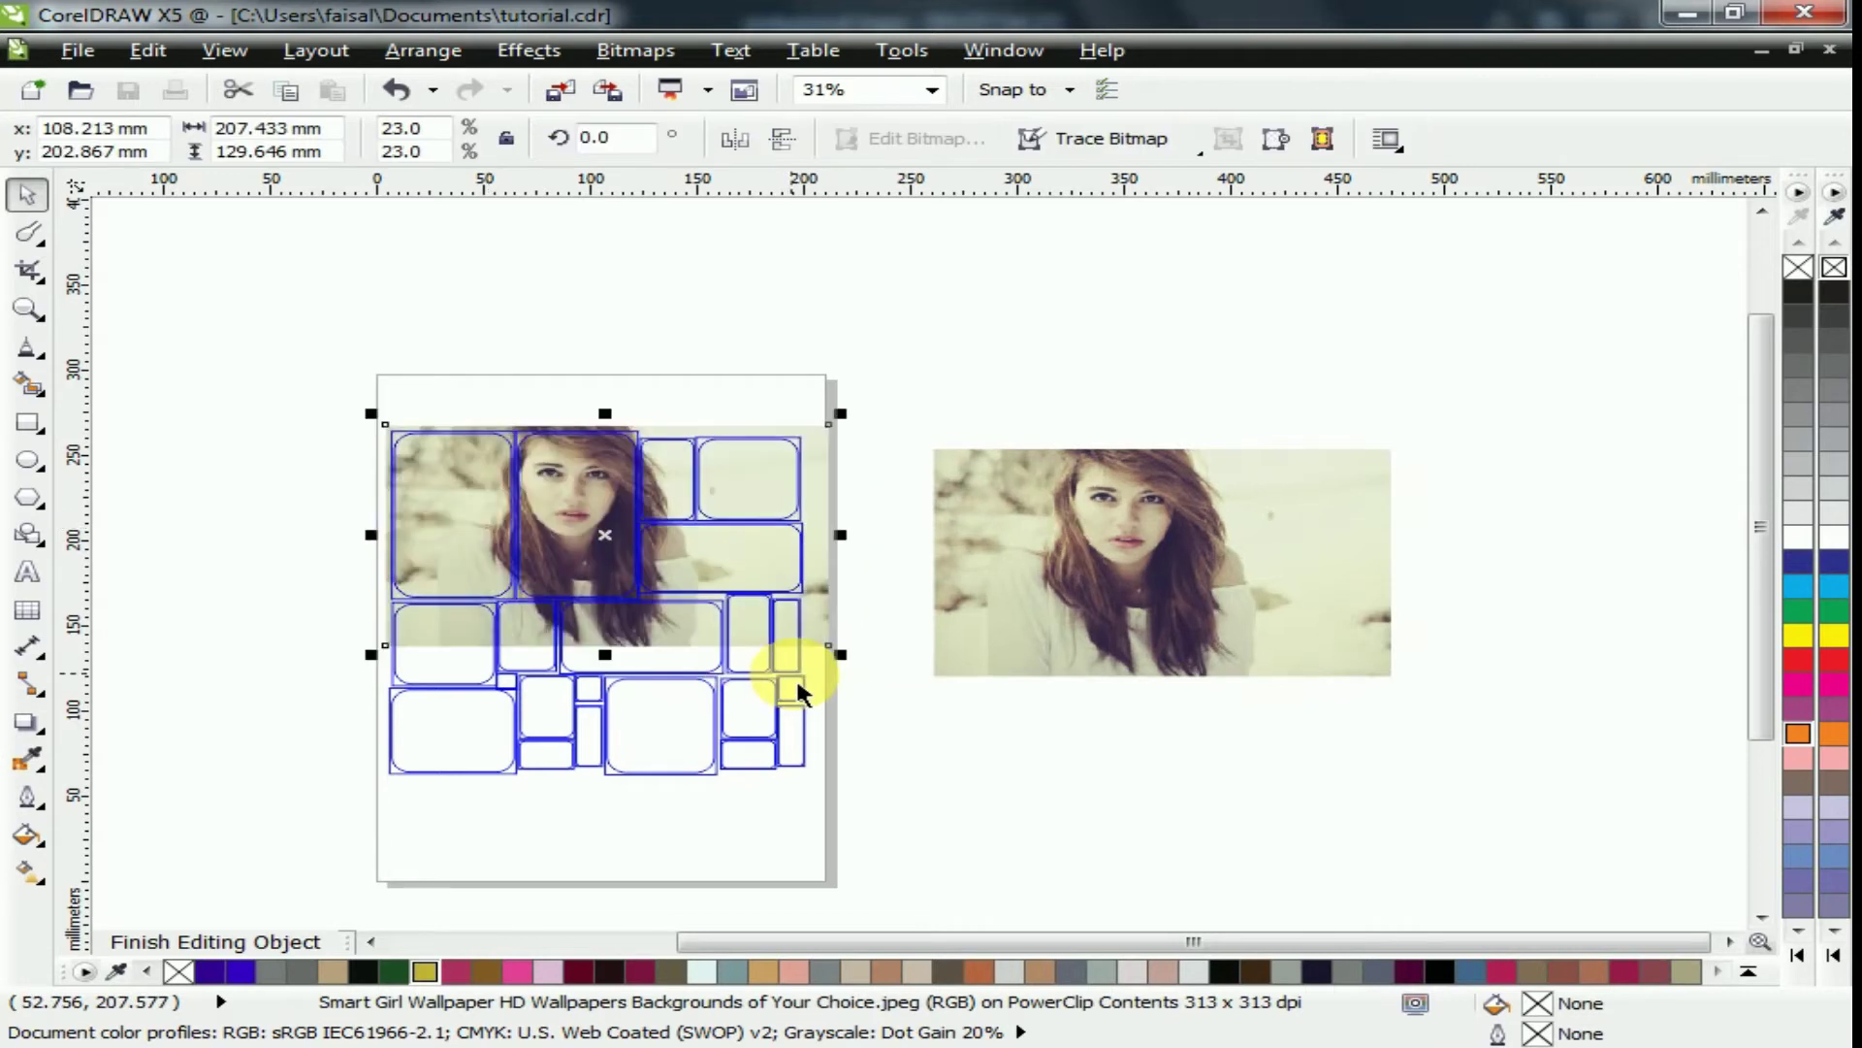
Delete the spare image beside the page and enlarge the image over the frames to about 329 by 206 mm
{"action": "left_click_drag", "start_coordinate": [840, 654], "coordinate": [885, 677]}
{"action": "key", "text": "Delete"}
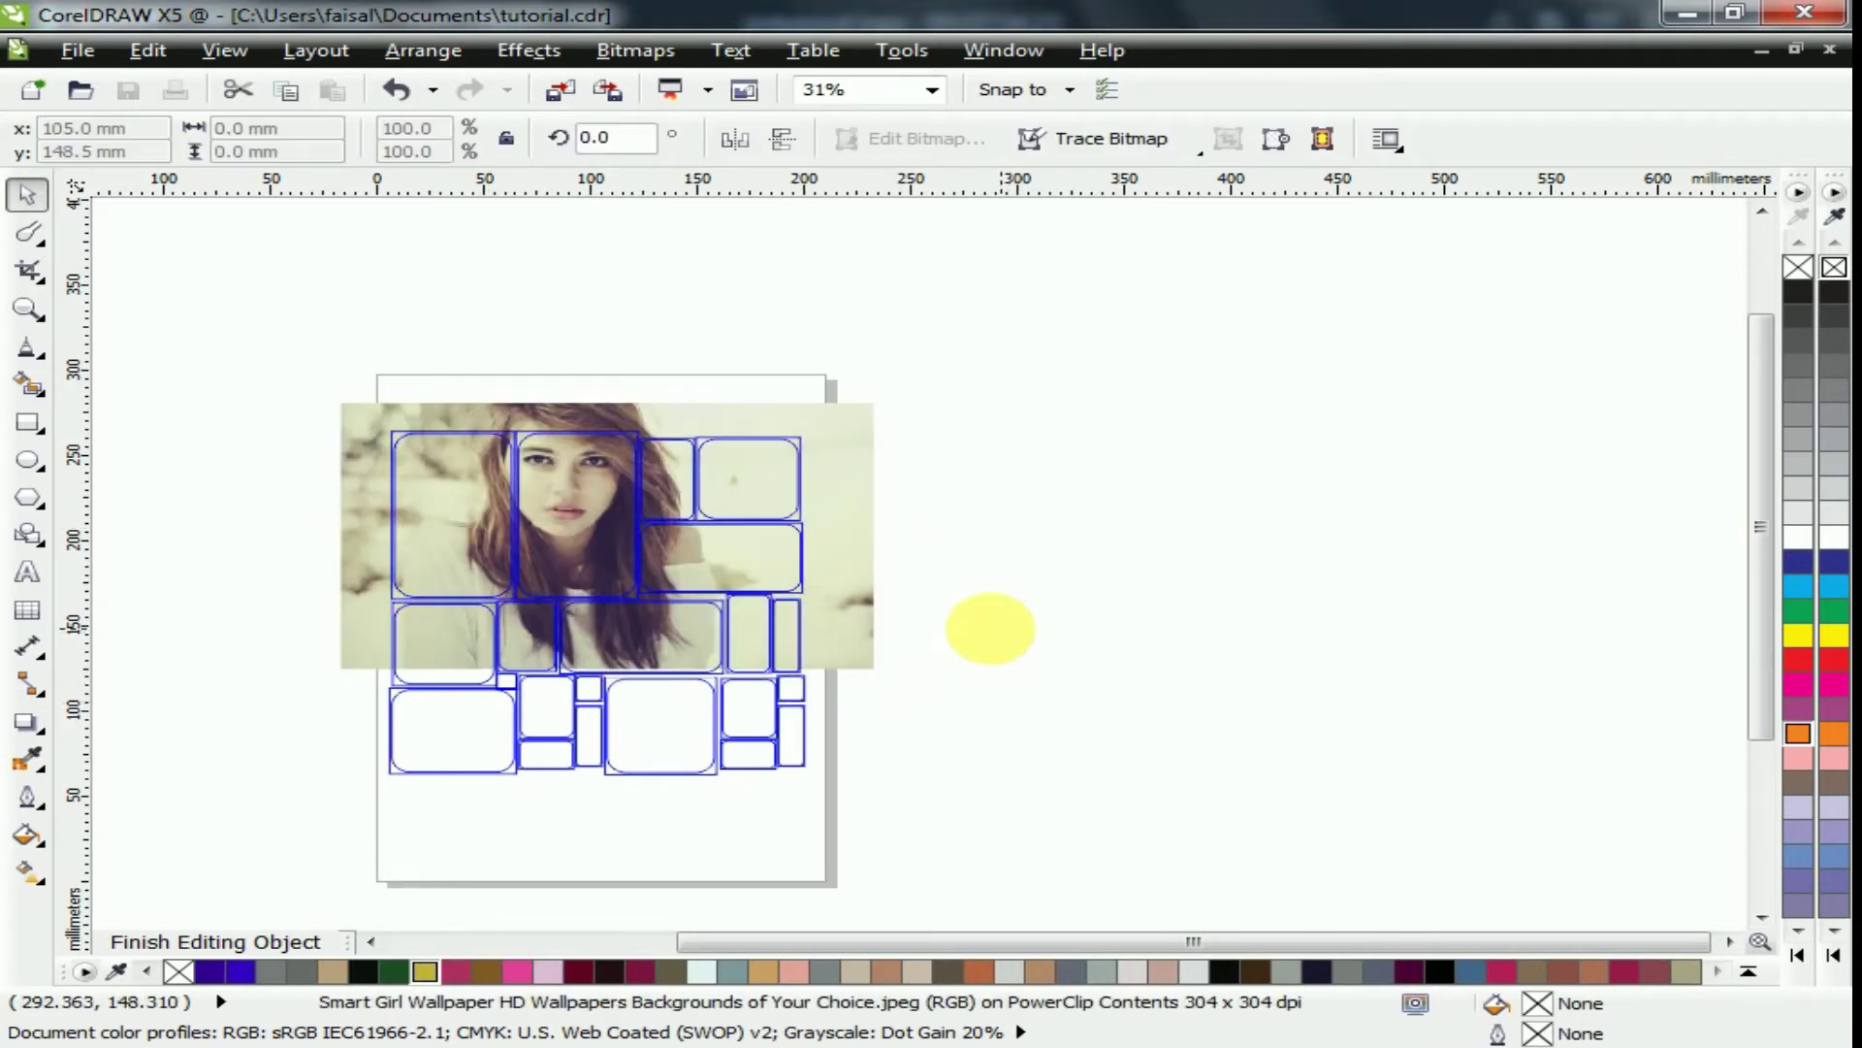
{"action": "left_click_drag", "start_coordinate": [846, 615], "coordinate": [894, 677]}
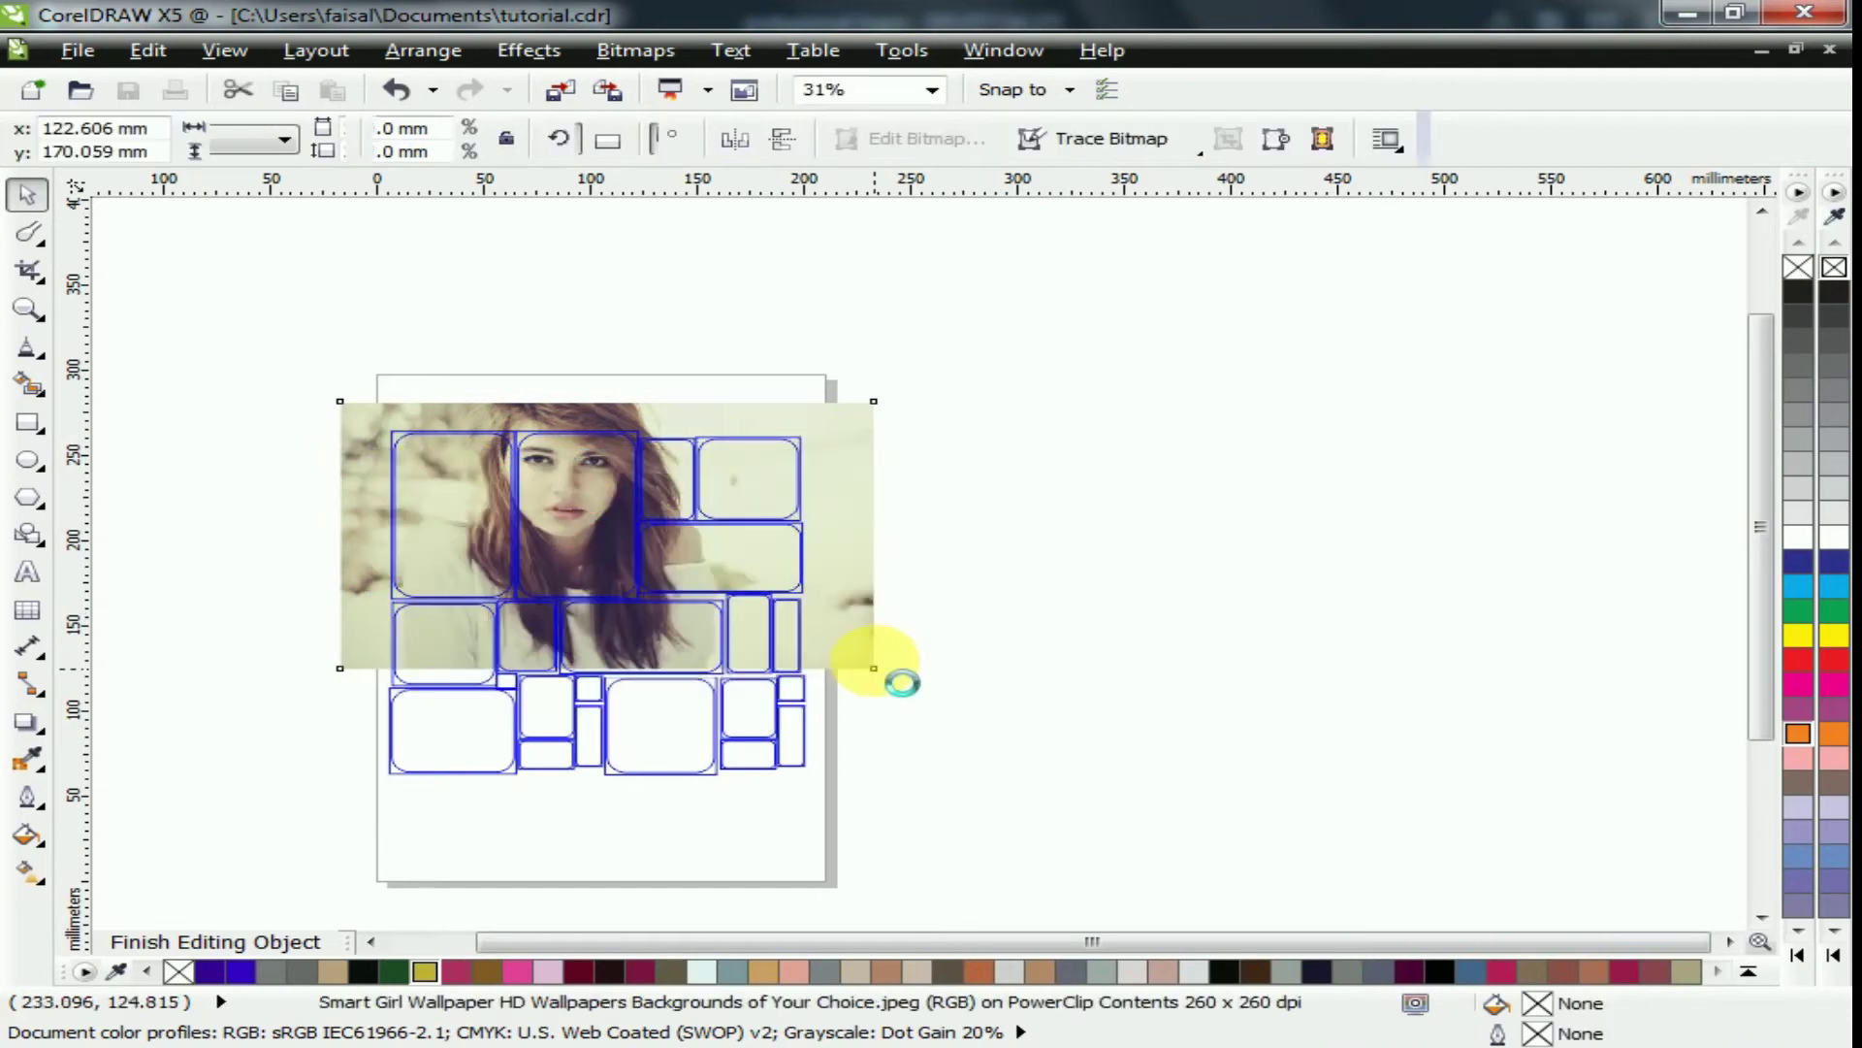
{"action": "mouse_move", "coordinate": [941, 761]}
{"action": "left_mouse_down"}
{"action": "mouse_move", "coordinate": [990, 835]}
{"action": "mouse_move", "coordinate": [960, 757]}
{"action": "mouse_move", "coordinate": [1006, 819]}
{"action": "mouse_move", "coordinate": [975, 771]}
{"action": "left_mouse_up"}
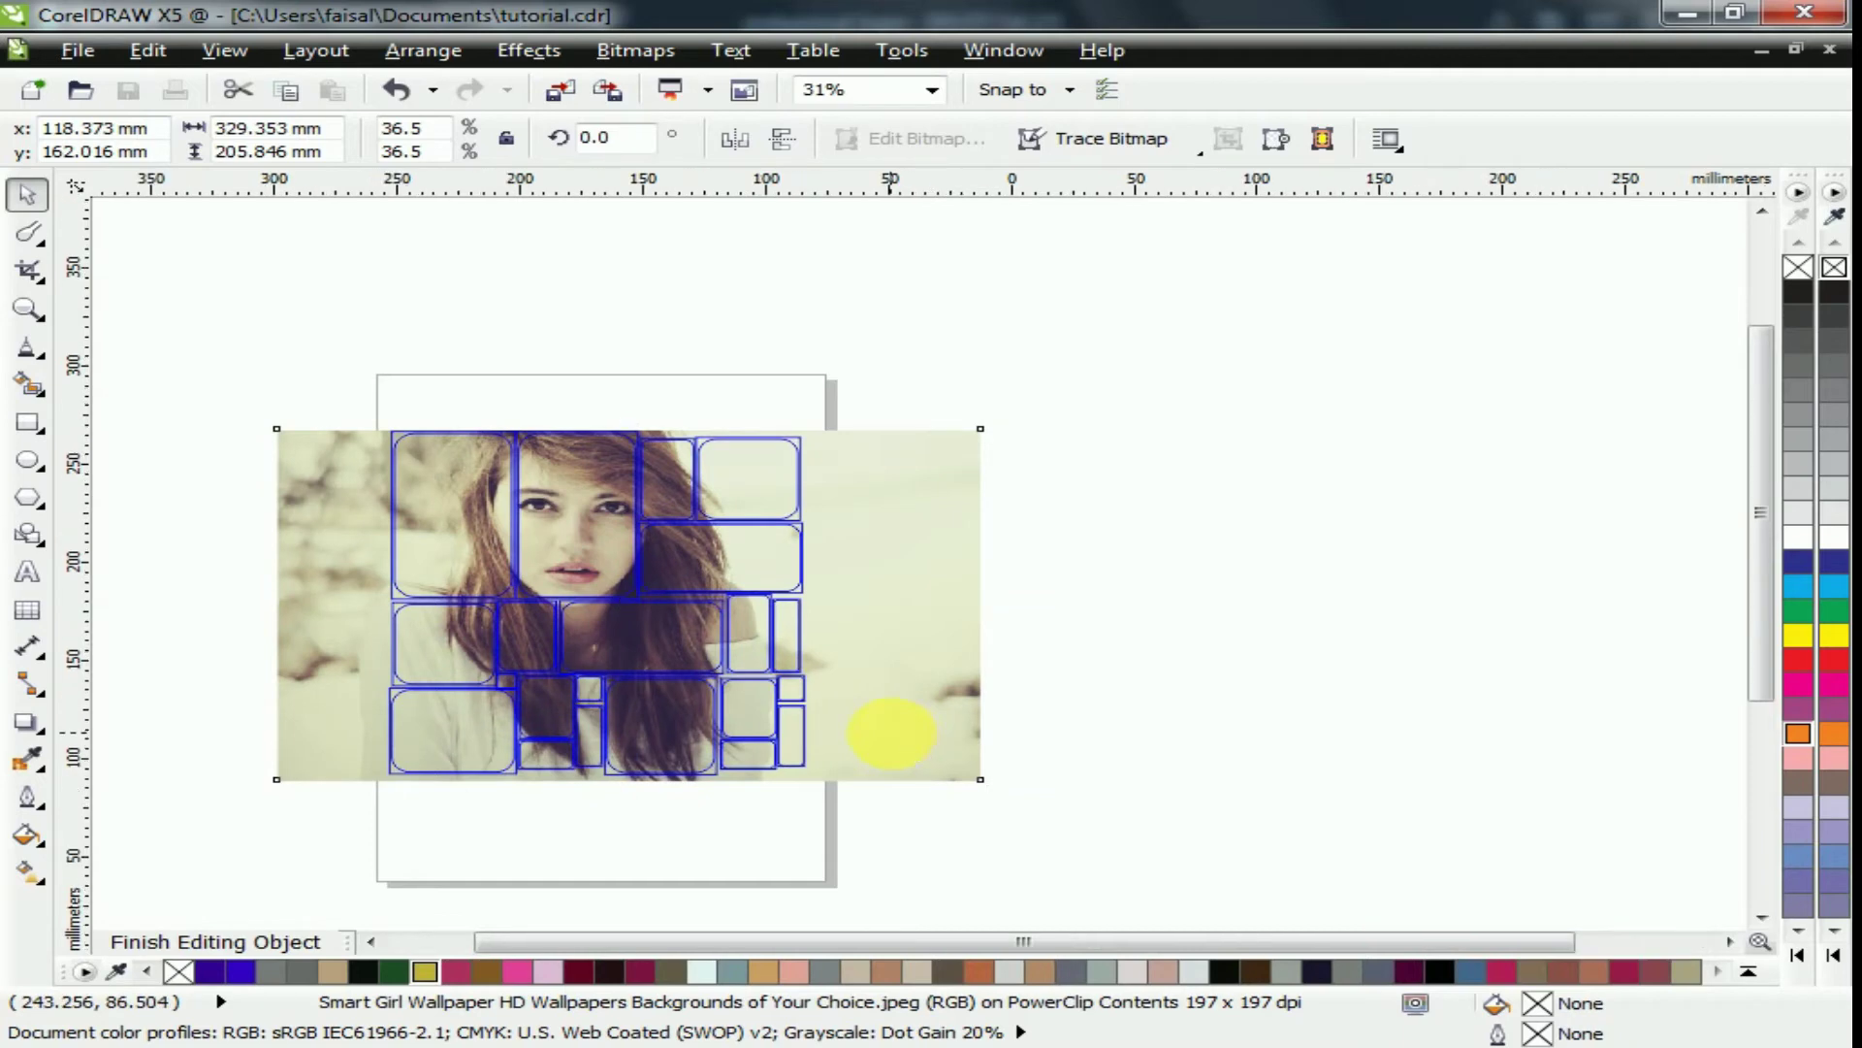
Delete the leftover small image copy lying far off the page
{"action": "key", "text": "F4"}
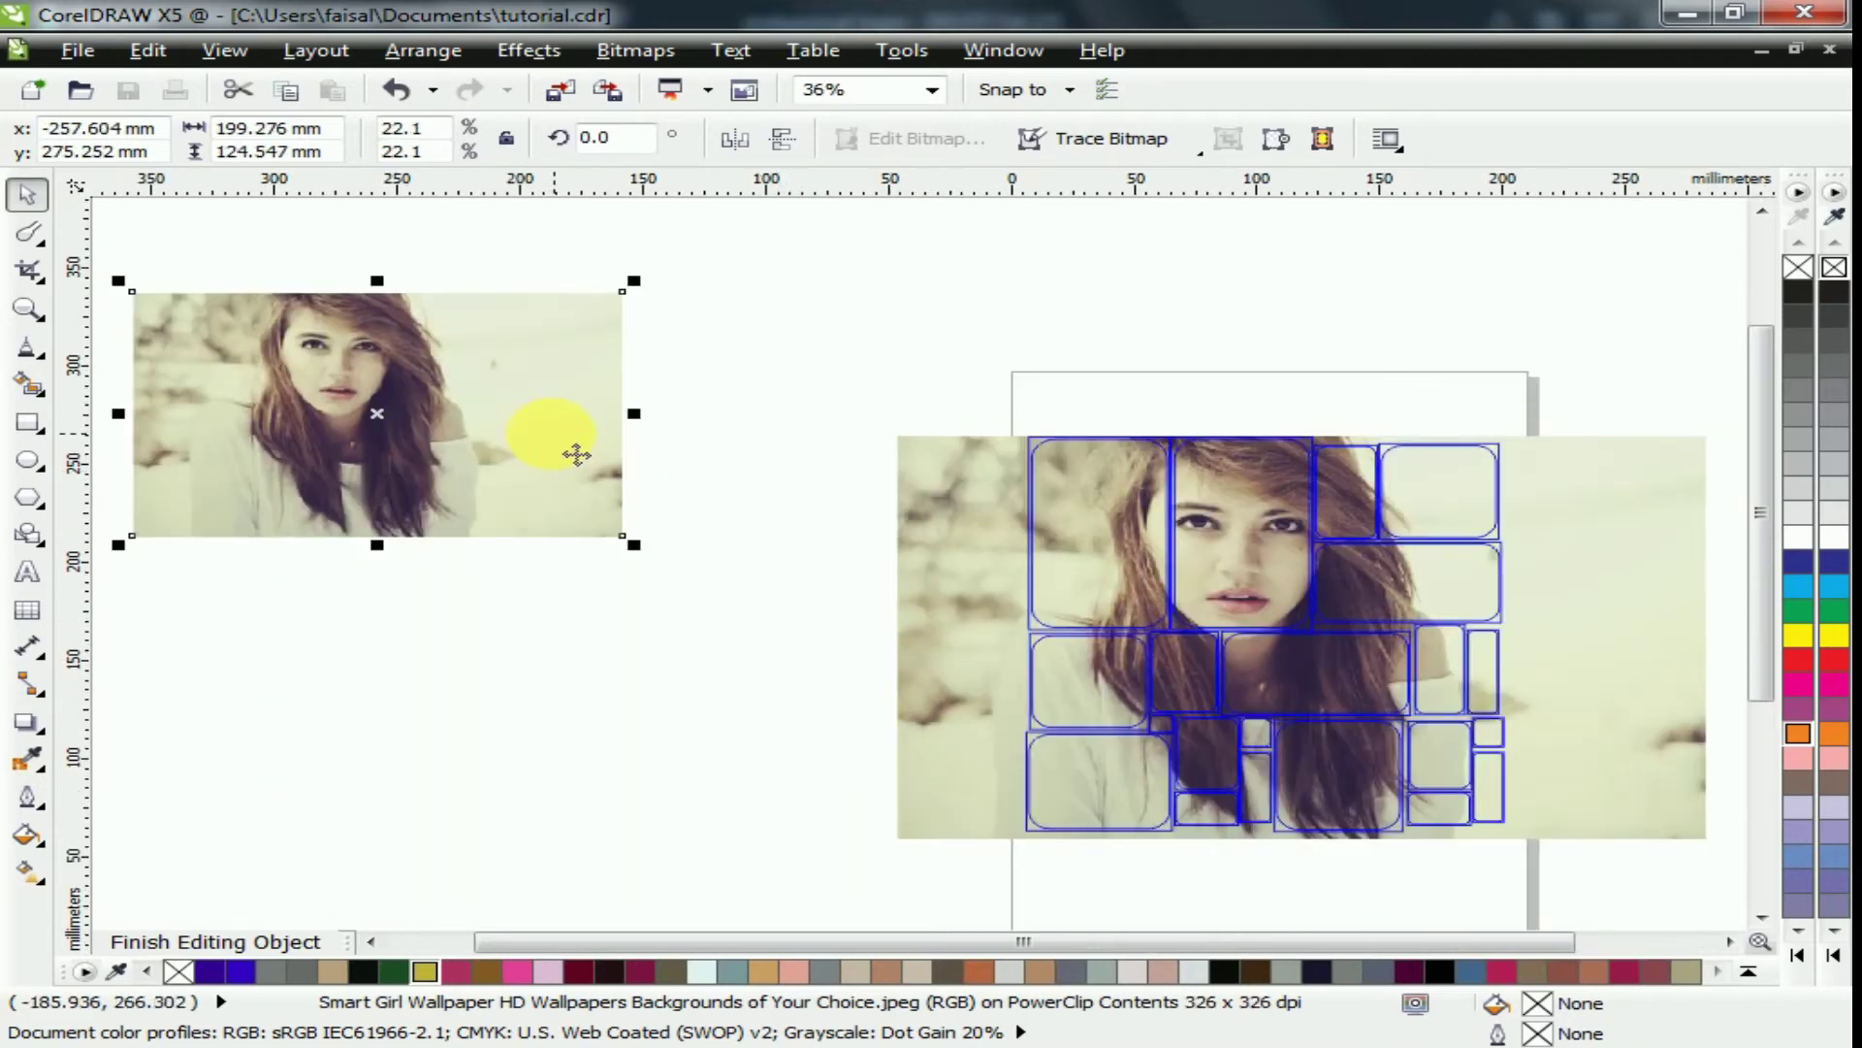
{"action": "key", "text": "Delete"}
{"action": "key", "text": "F4"}
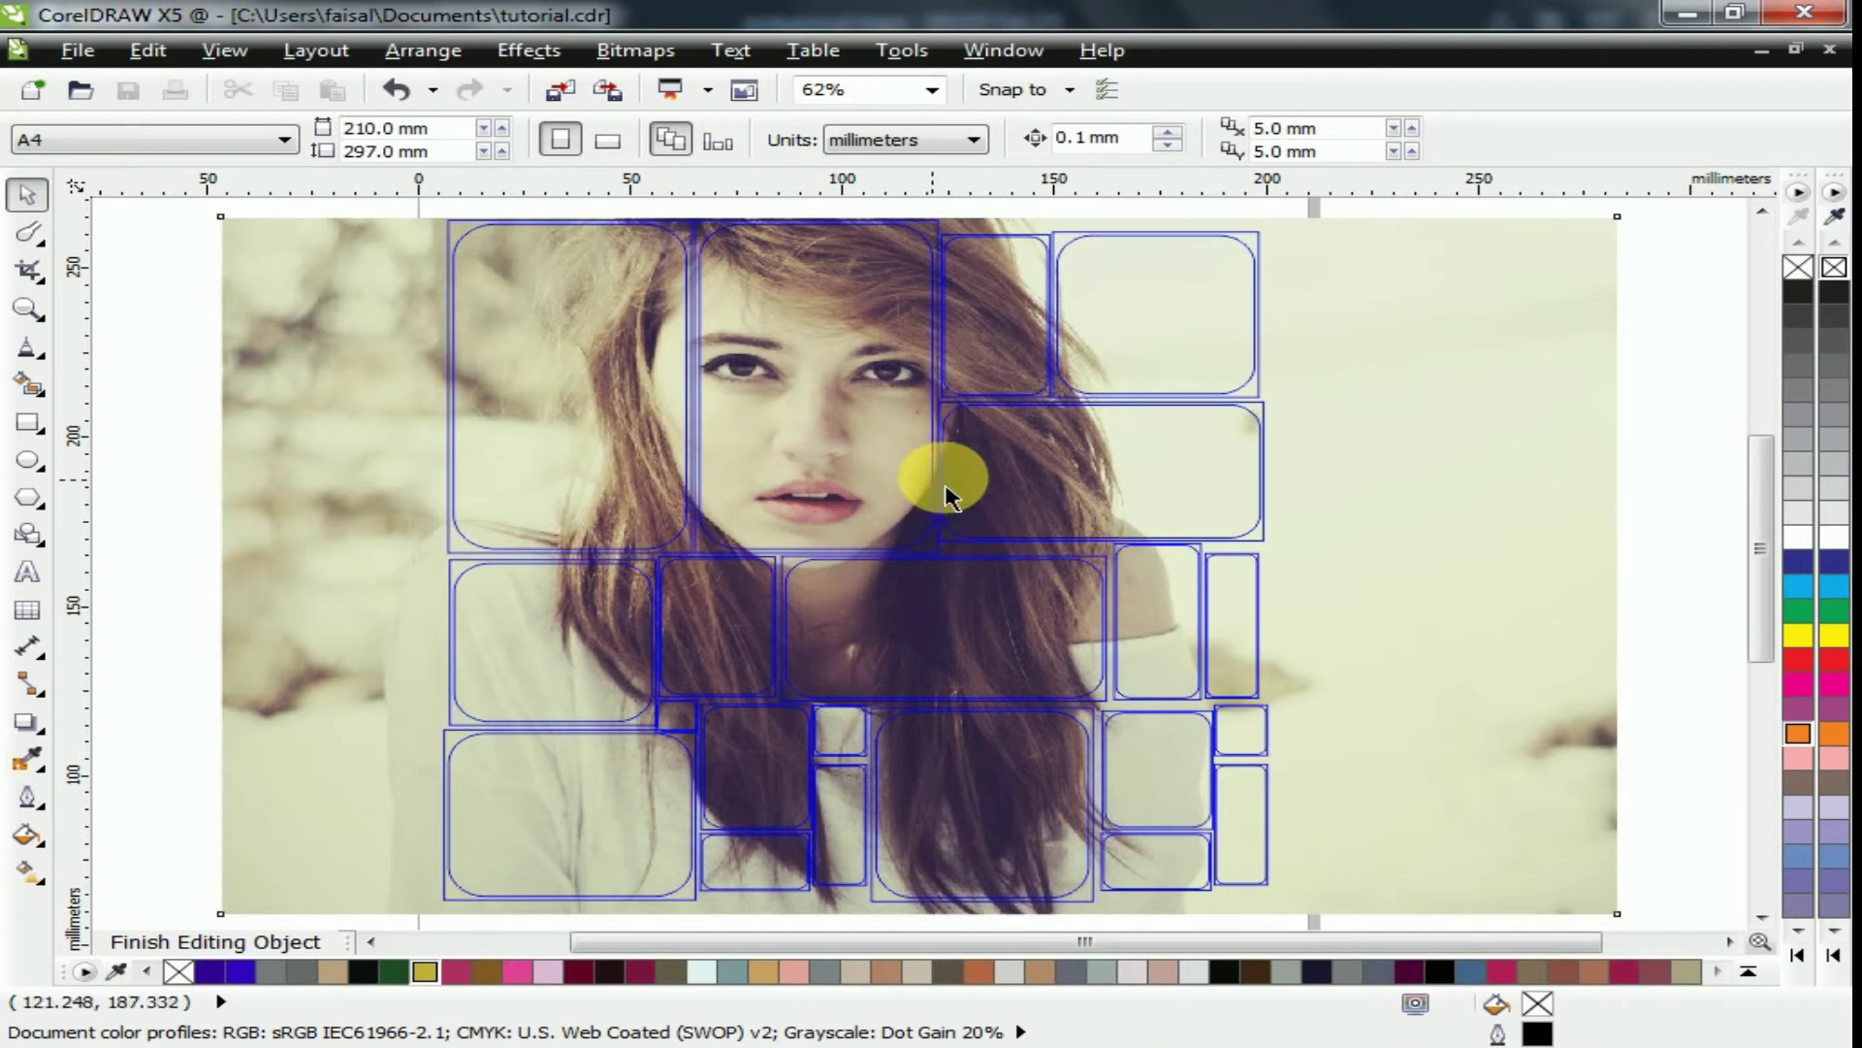
Shift the enlarged image so the face straddles the gap between the upper frames, centred at about x 148, y 161 mm
{"action": "mouse_move", "coordinate": [972, 488]}
{"action": "left_mouse_down"}
{"action": "mouse_move", "coordinate": [988, 478]}
{"action": "mouse_move", "coordinate": [846, 429]}
{"action": "mouse_move", "coordinate": [877, 456]}
{"action": "mouse_move", "coordinate": [929, 400]}
{"action": "mouse_move", "coordinate": [952, 403]}
{"action": "left_mouse_up"}
{"action": "scroll", "coordinate": [953, 404], "scroll_direction": "up", "scroll_amount": 2}
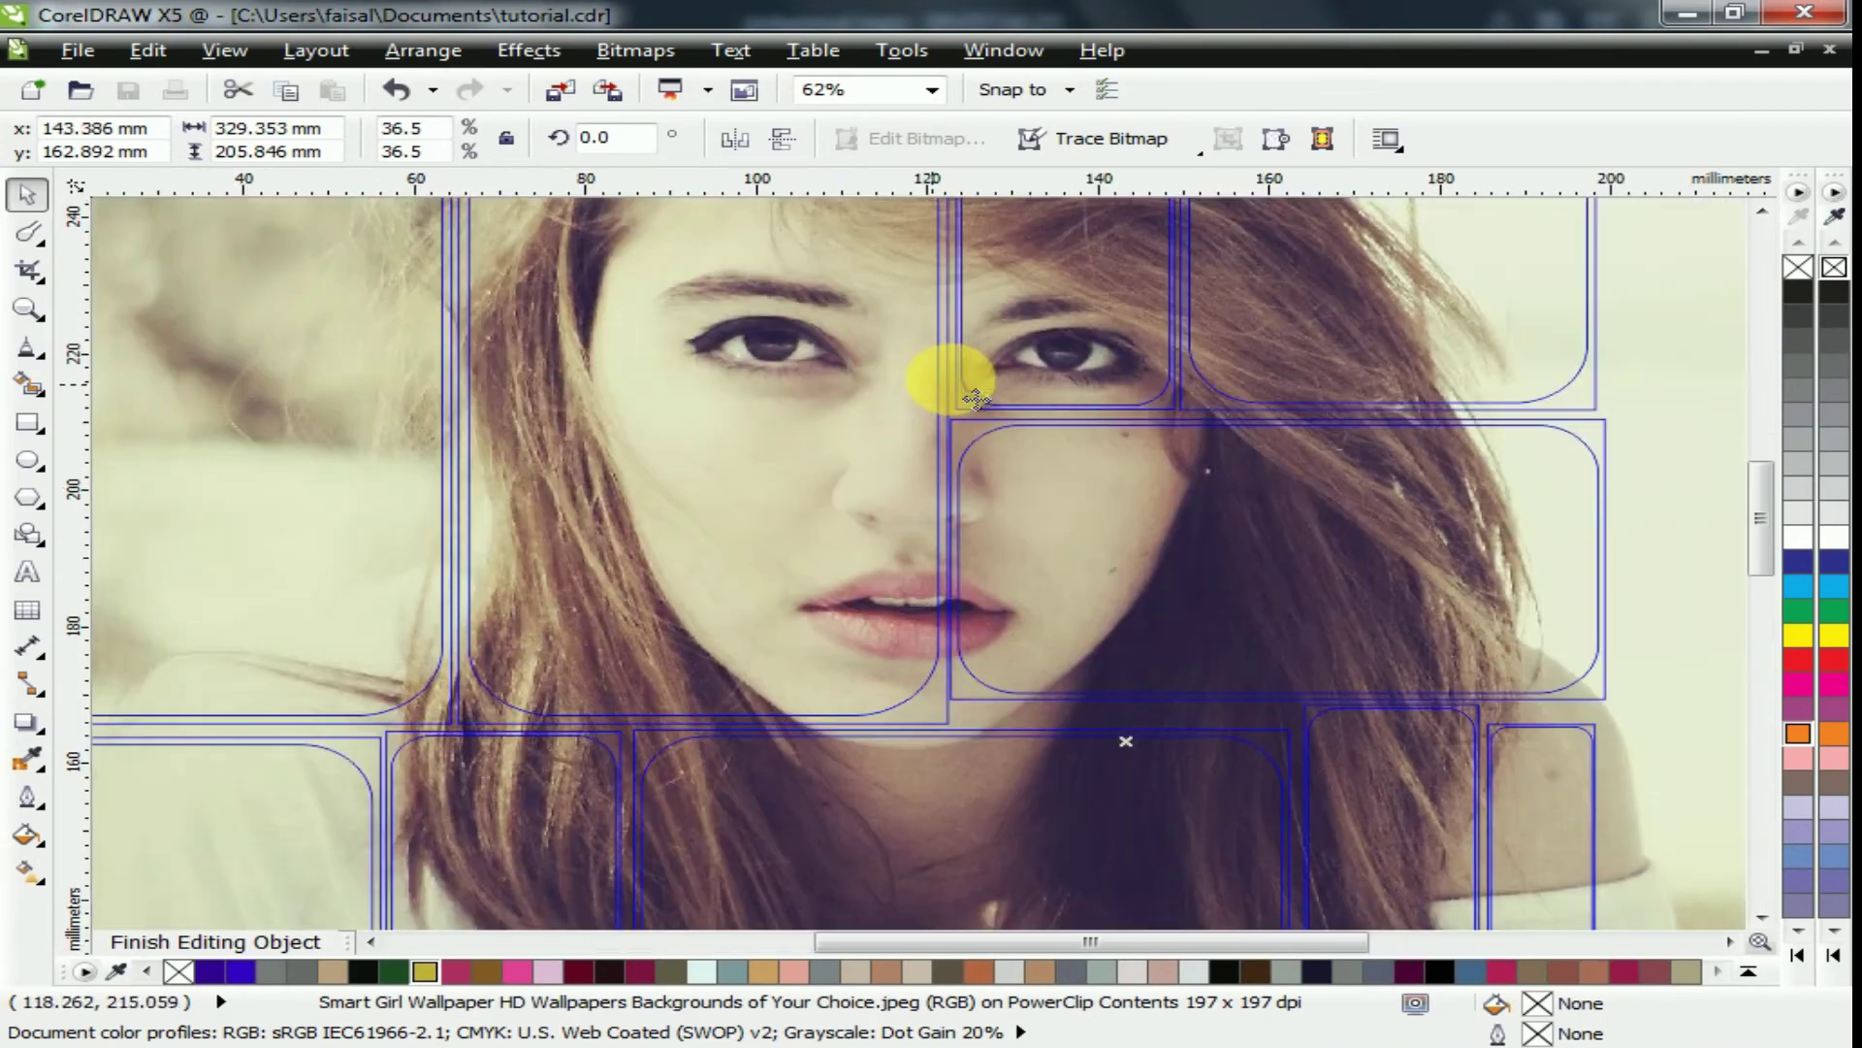
{"action": "scroll", "coordinate": [957, 391], "scroll_direction": "up", "scroll_amount": 1}
{"action": "left_click_drag", "start_coordinate": [959, 402], "coordinate": [1057, 454]}
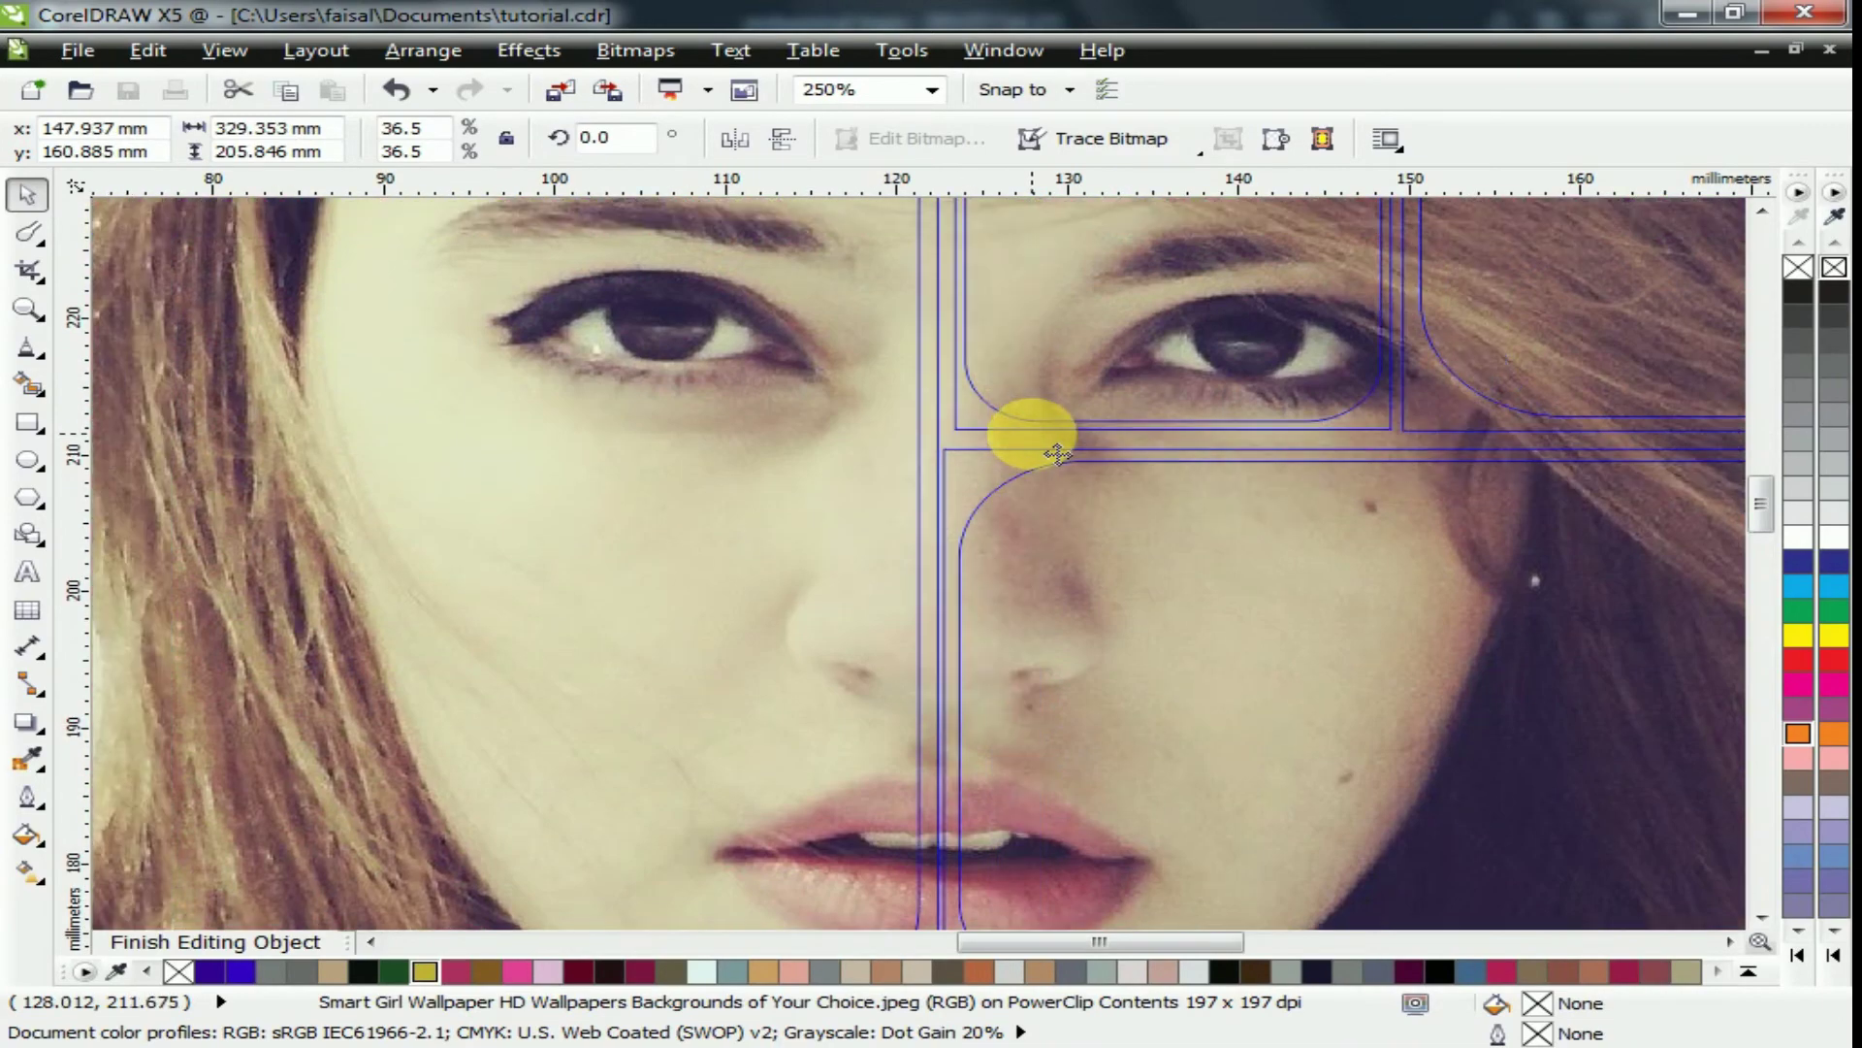
{"action": "scroll", "coordinate": [1009, 437], "scroll_direction": "down", "scroll_amount": 2}
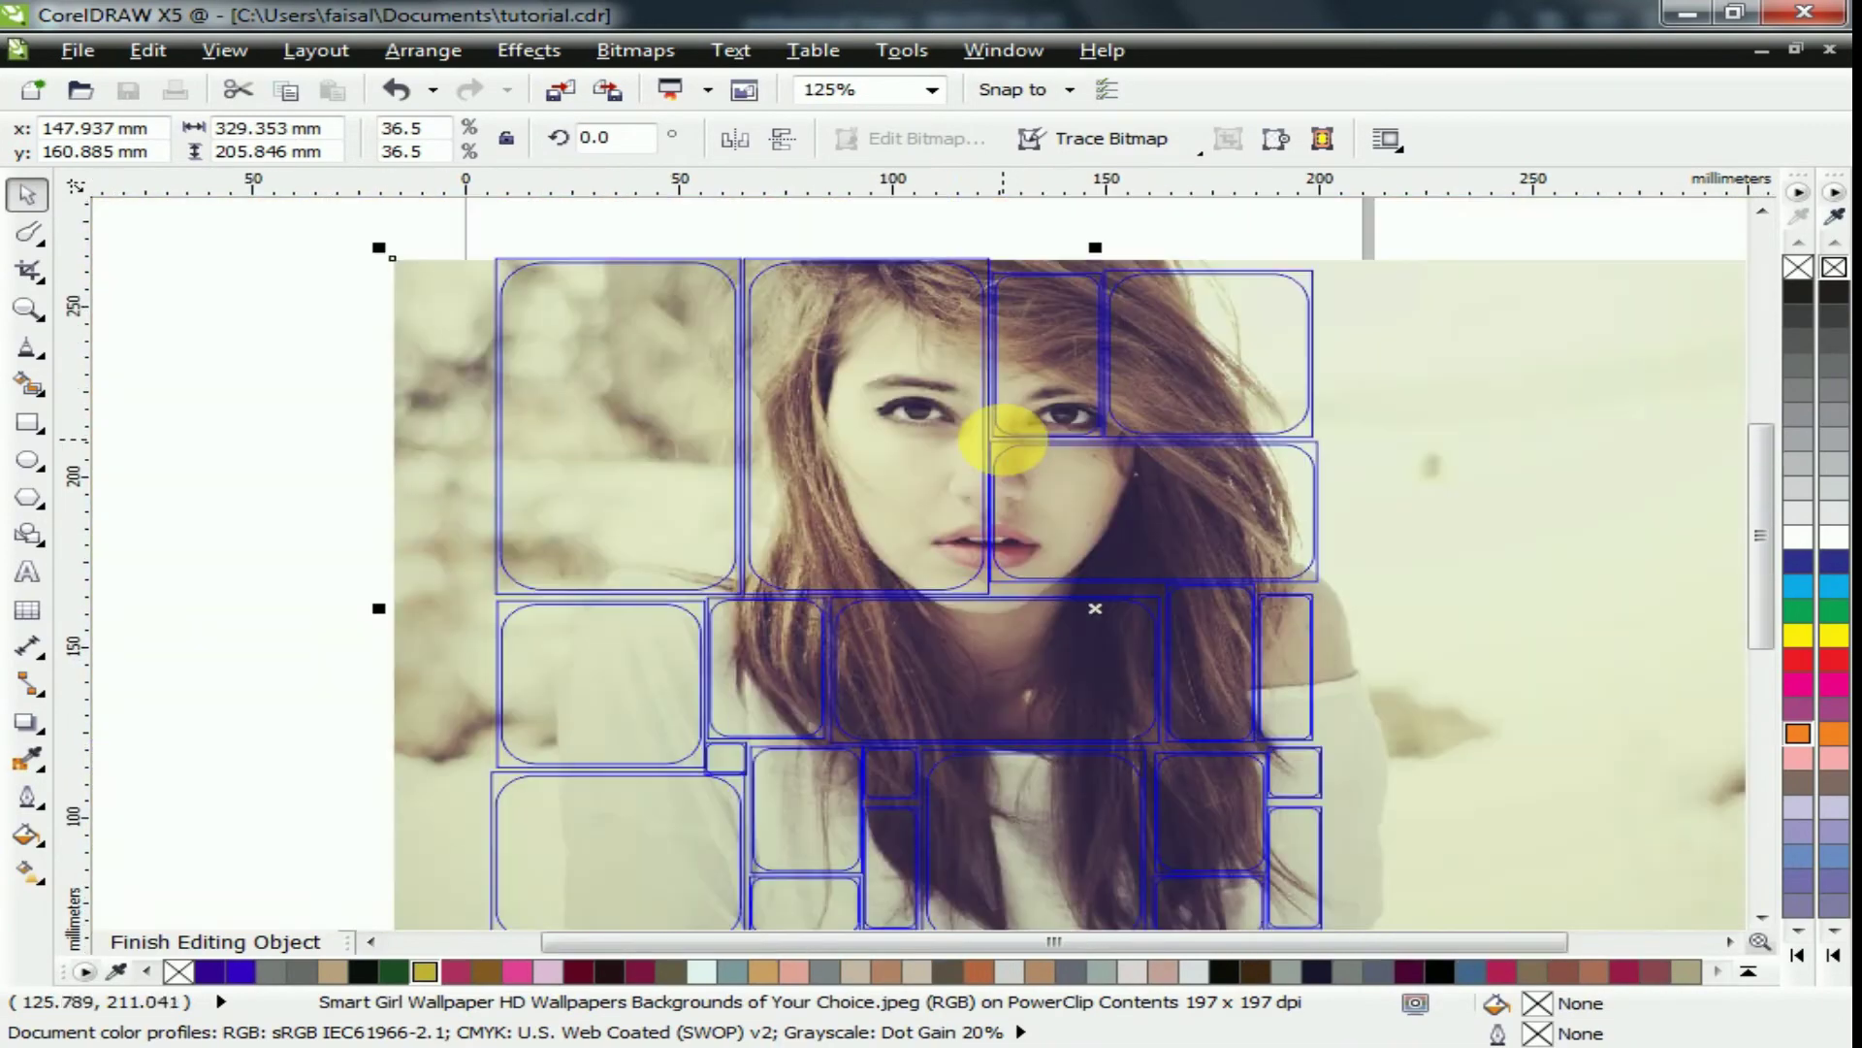
Finish editing the PowerClip level so the image is clipped to the frames
{"action": "right_click", "coordinate": [1028, 459]}
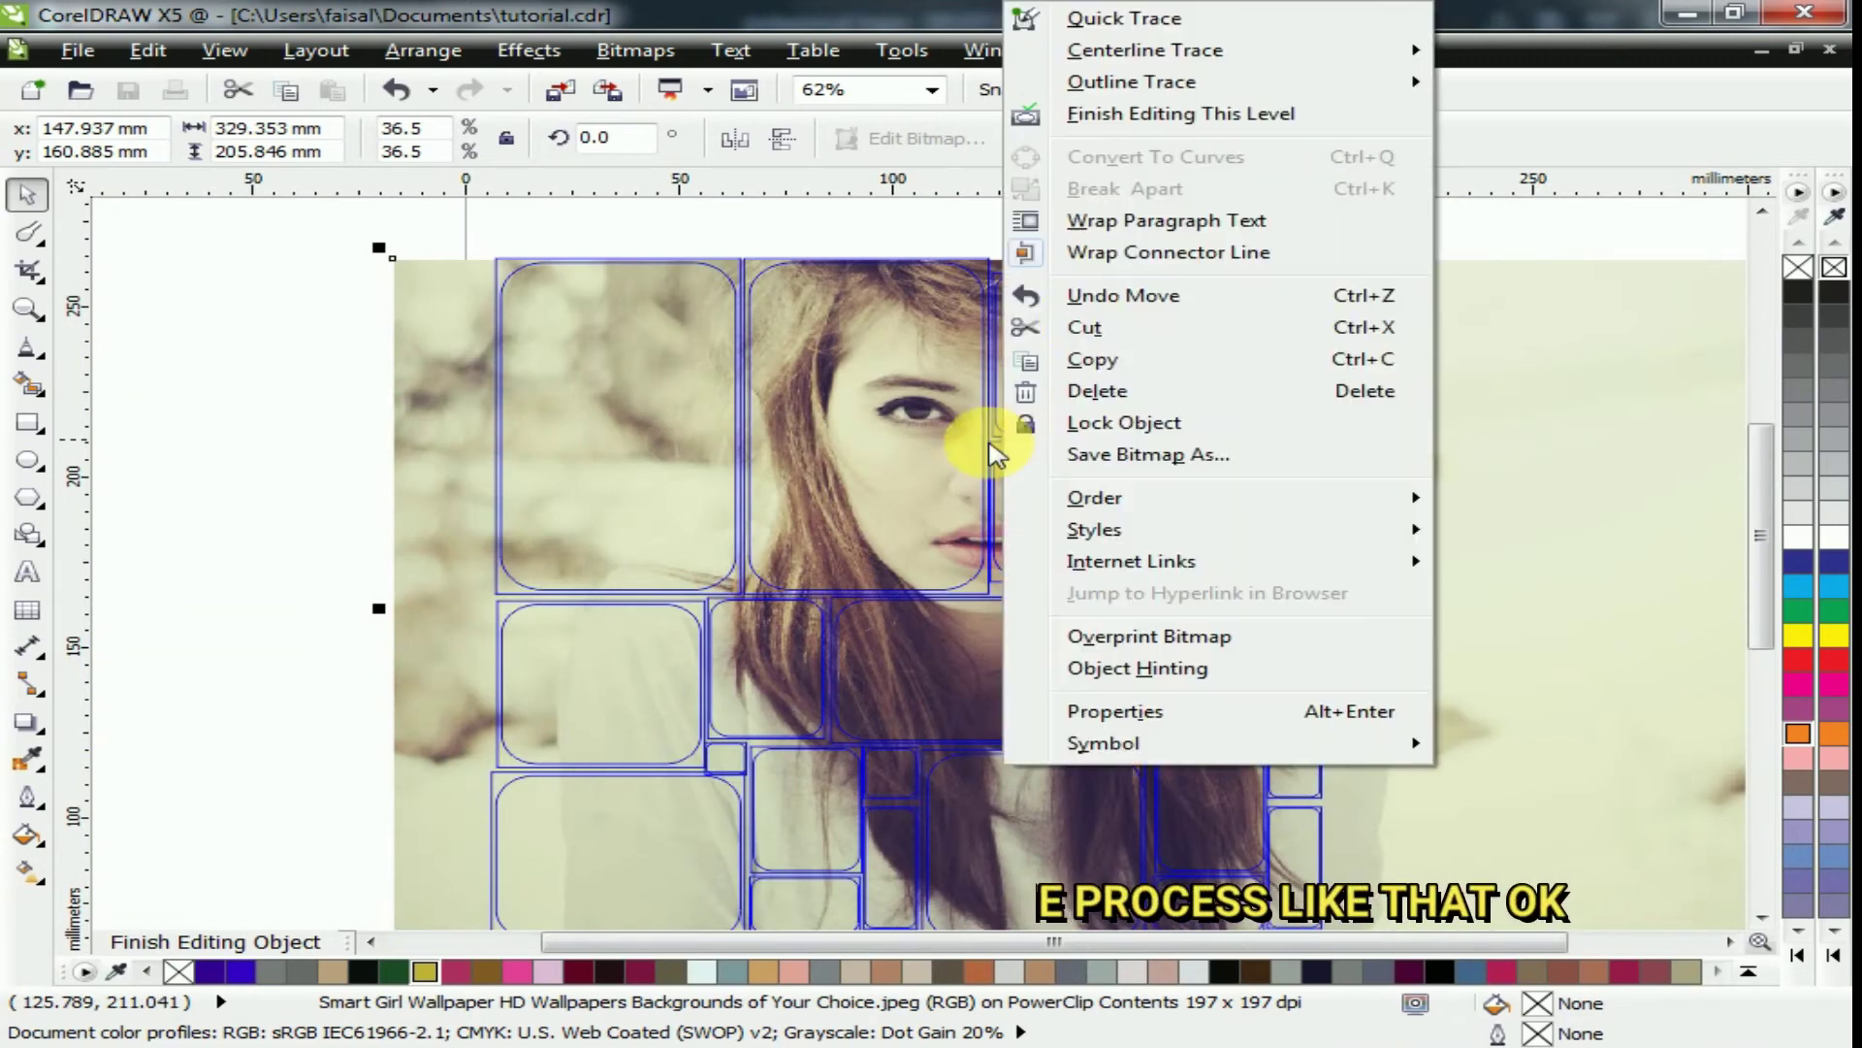
{"action": "left_click", "coordinate": [543, 54]}
{"action": "left_click", "coordinate": [543, 54]}
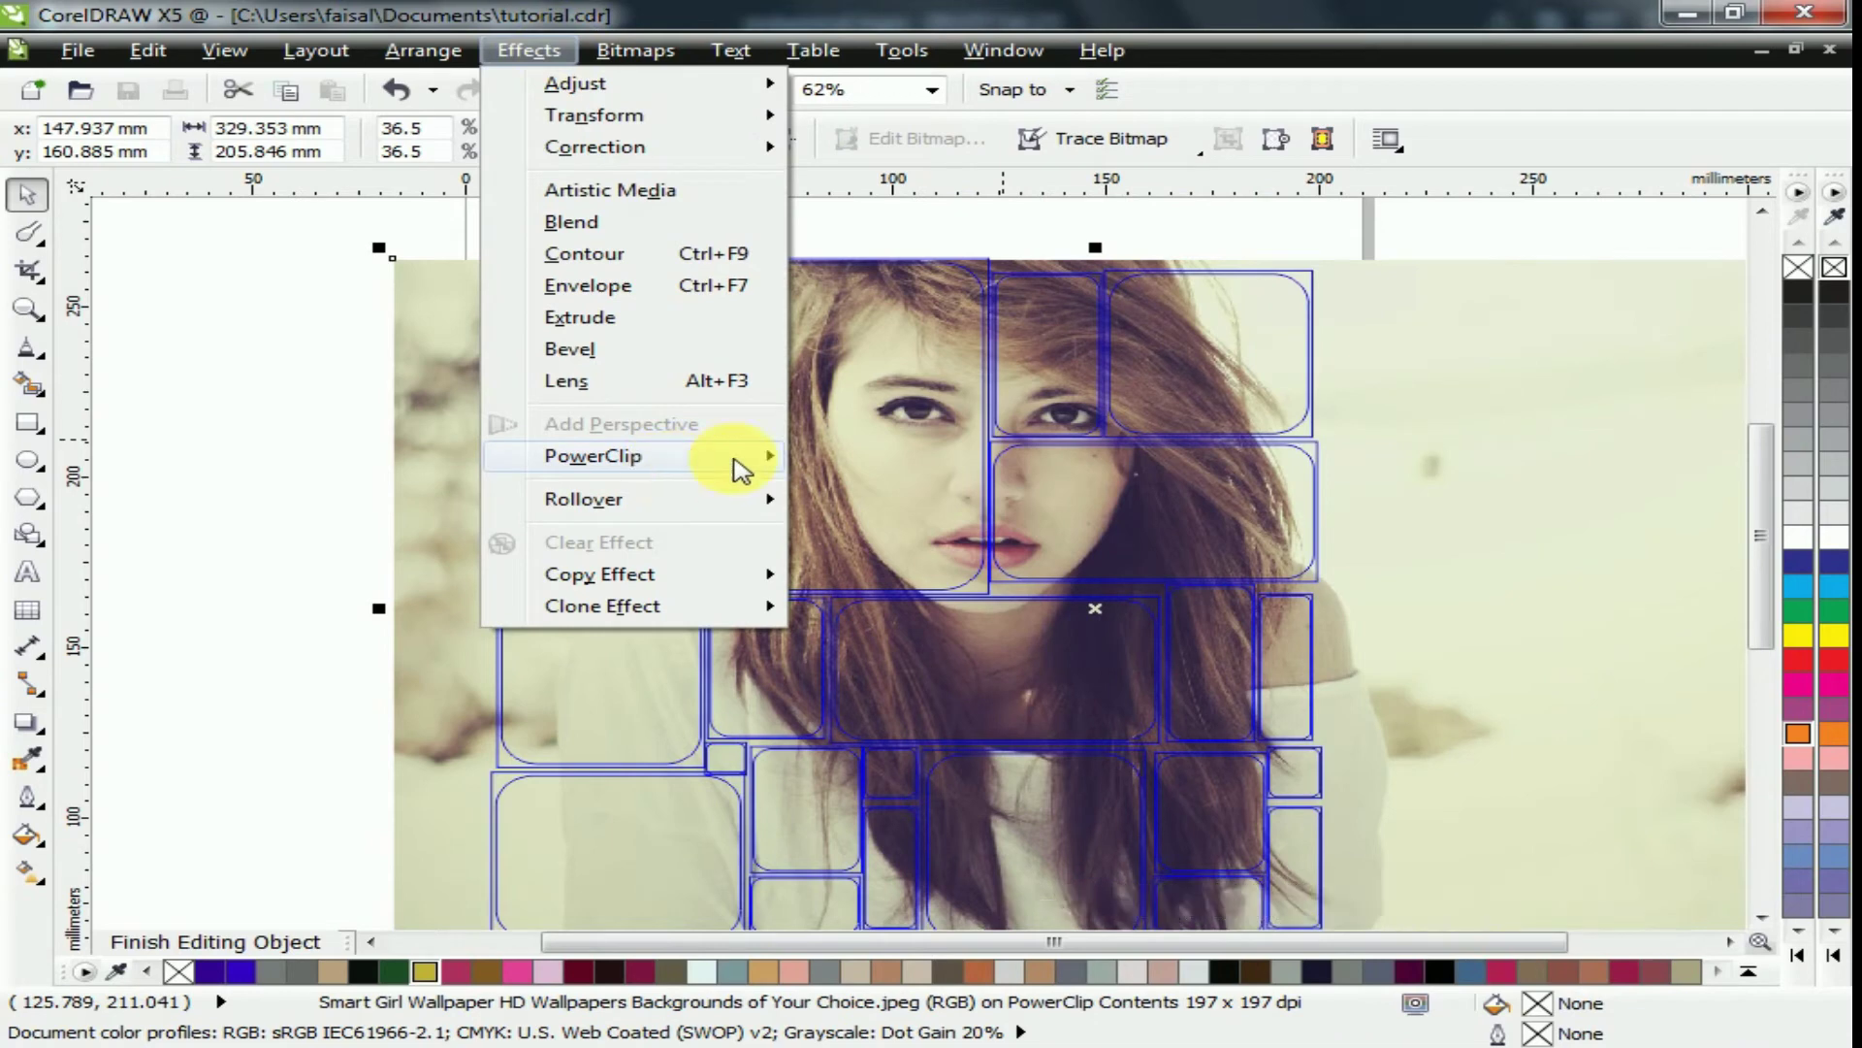
{"action": "mouse_move", "coordinate": [740, 463]}
{"action": "left_click", "coordinate": [931, 567]}
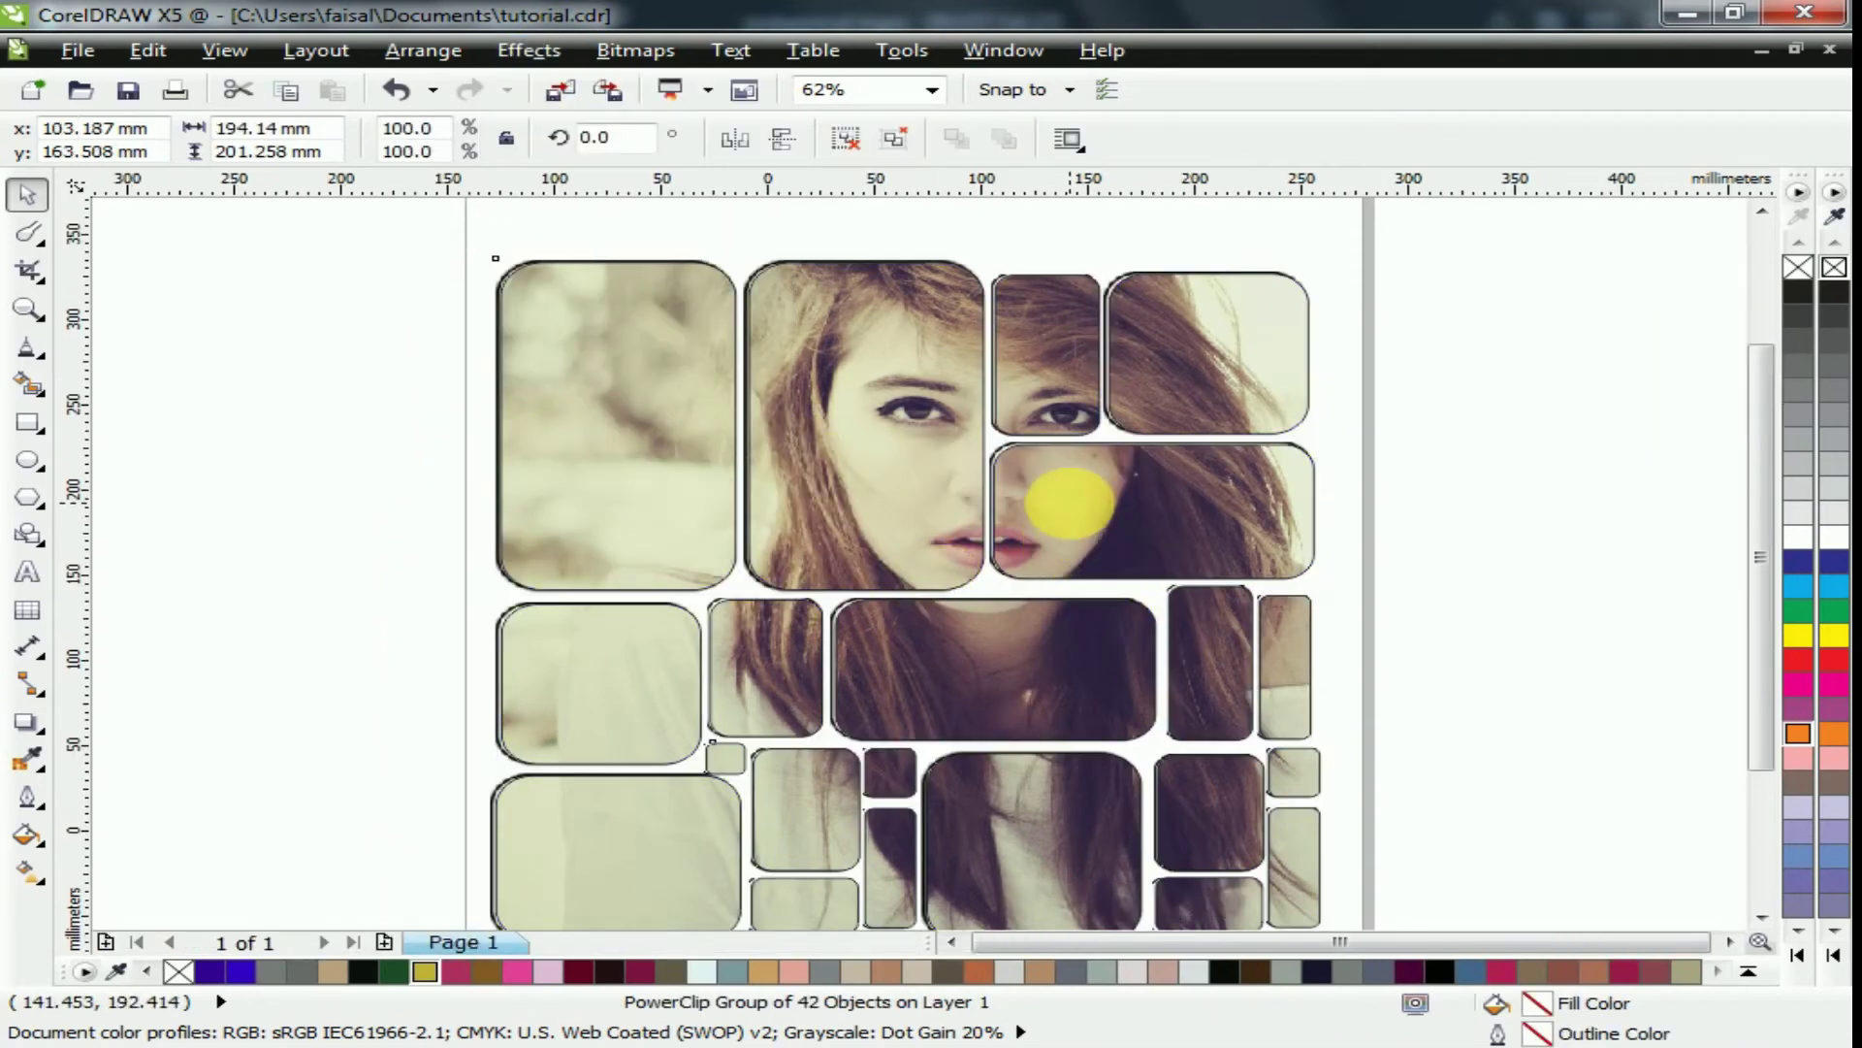
Apply a drop shadow across the whole image-filled frame group and set its feathering to 3
{"action": "scroll", "coordinate": [1072, 495], "scroll_direction": "down", "scroll_amount": 2}
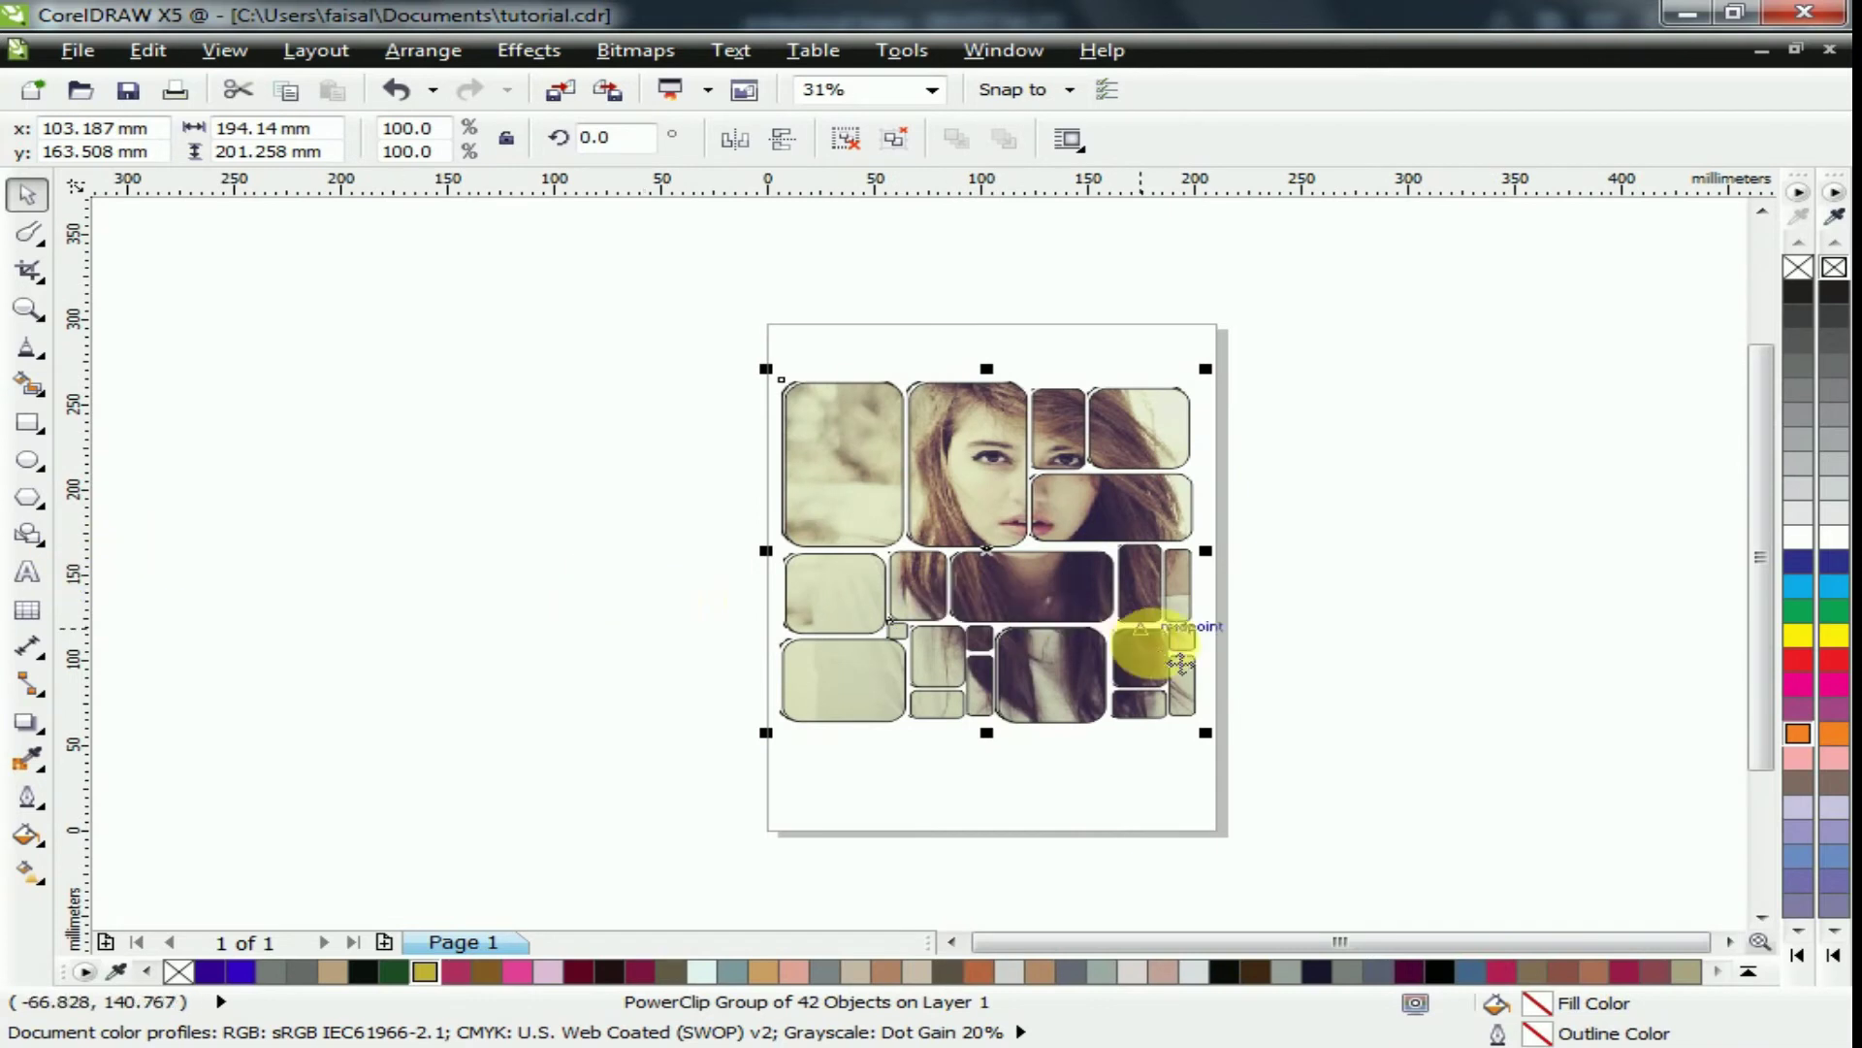
{"action": "key", "text": "shift+F2"}
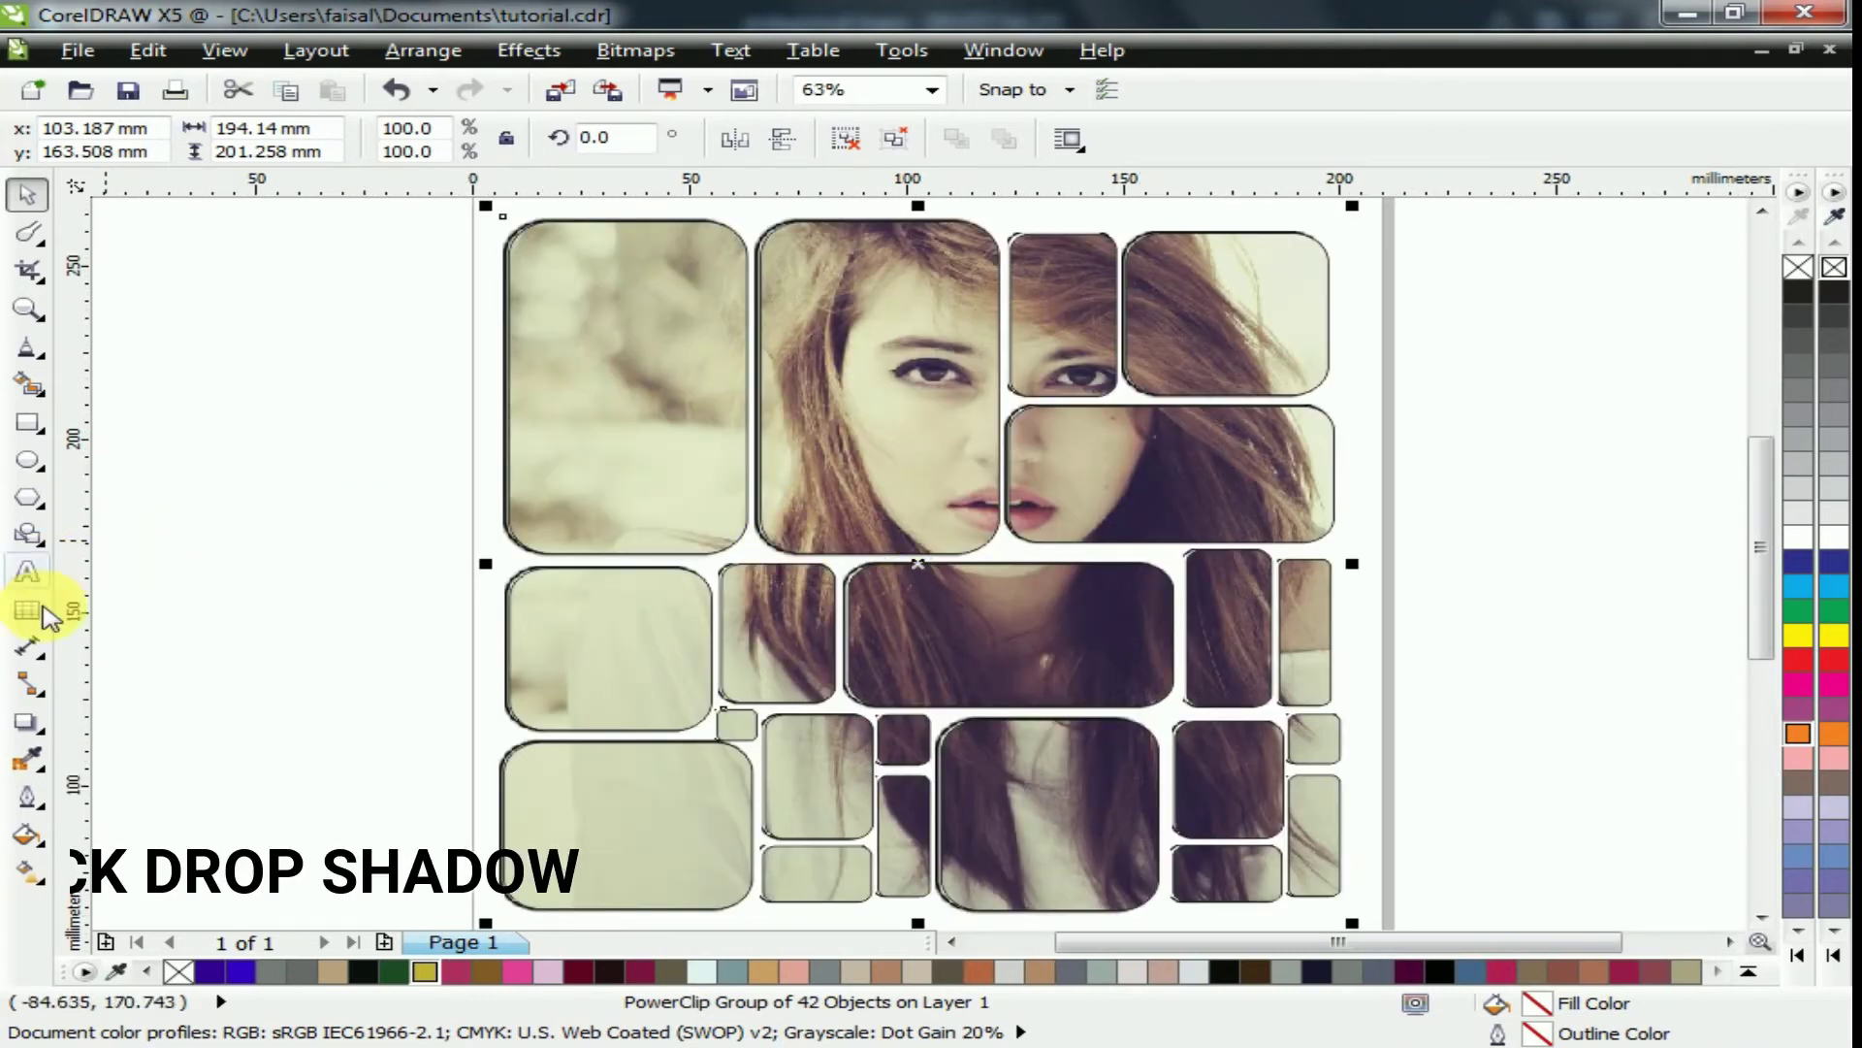
{"action": "left_click", "coordinate": [26, 723]}
{"action": "left_click_drag", "start_coordinate": [495, 564], "coordinate": [1350, 588]}
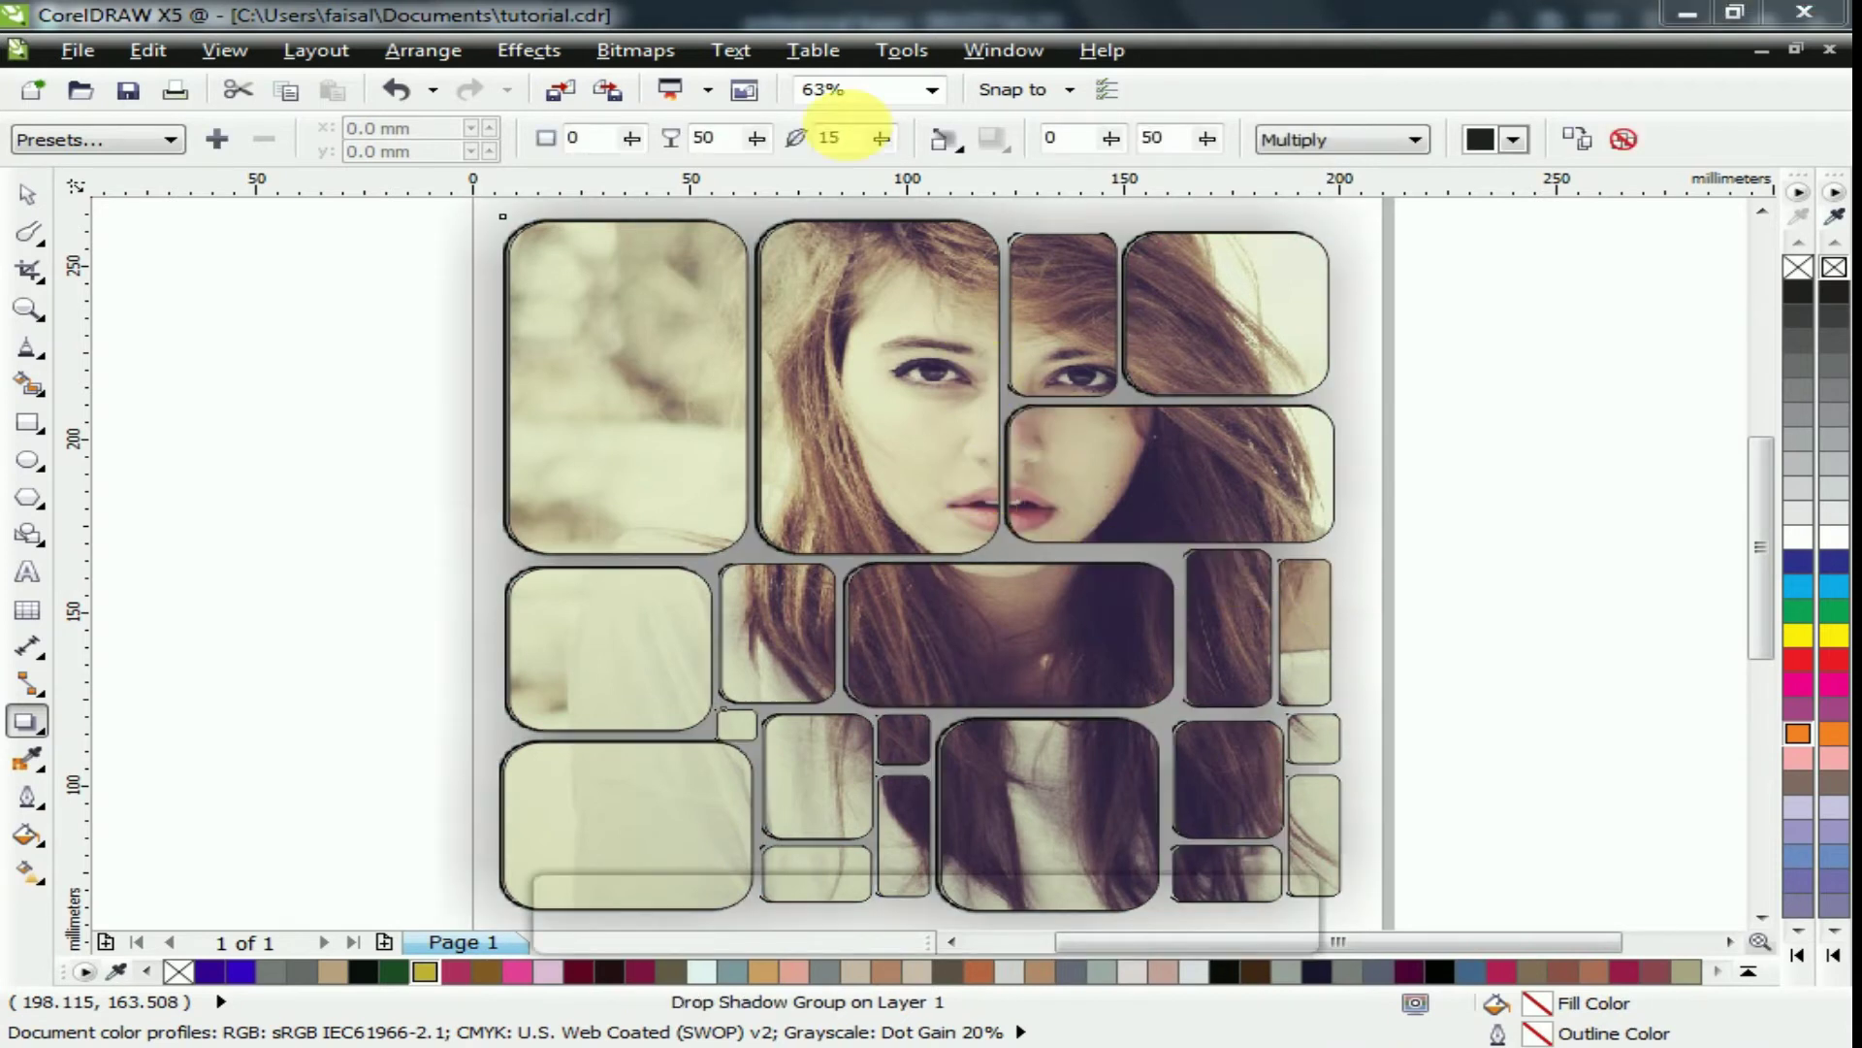
{"action": "double_click", "coordinate": [860, 143]}
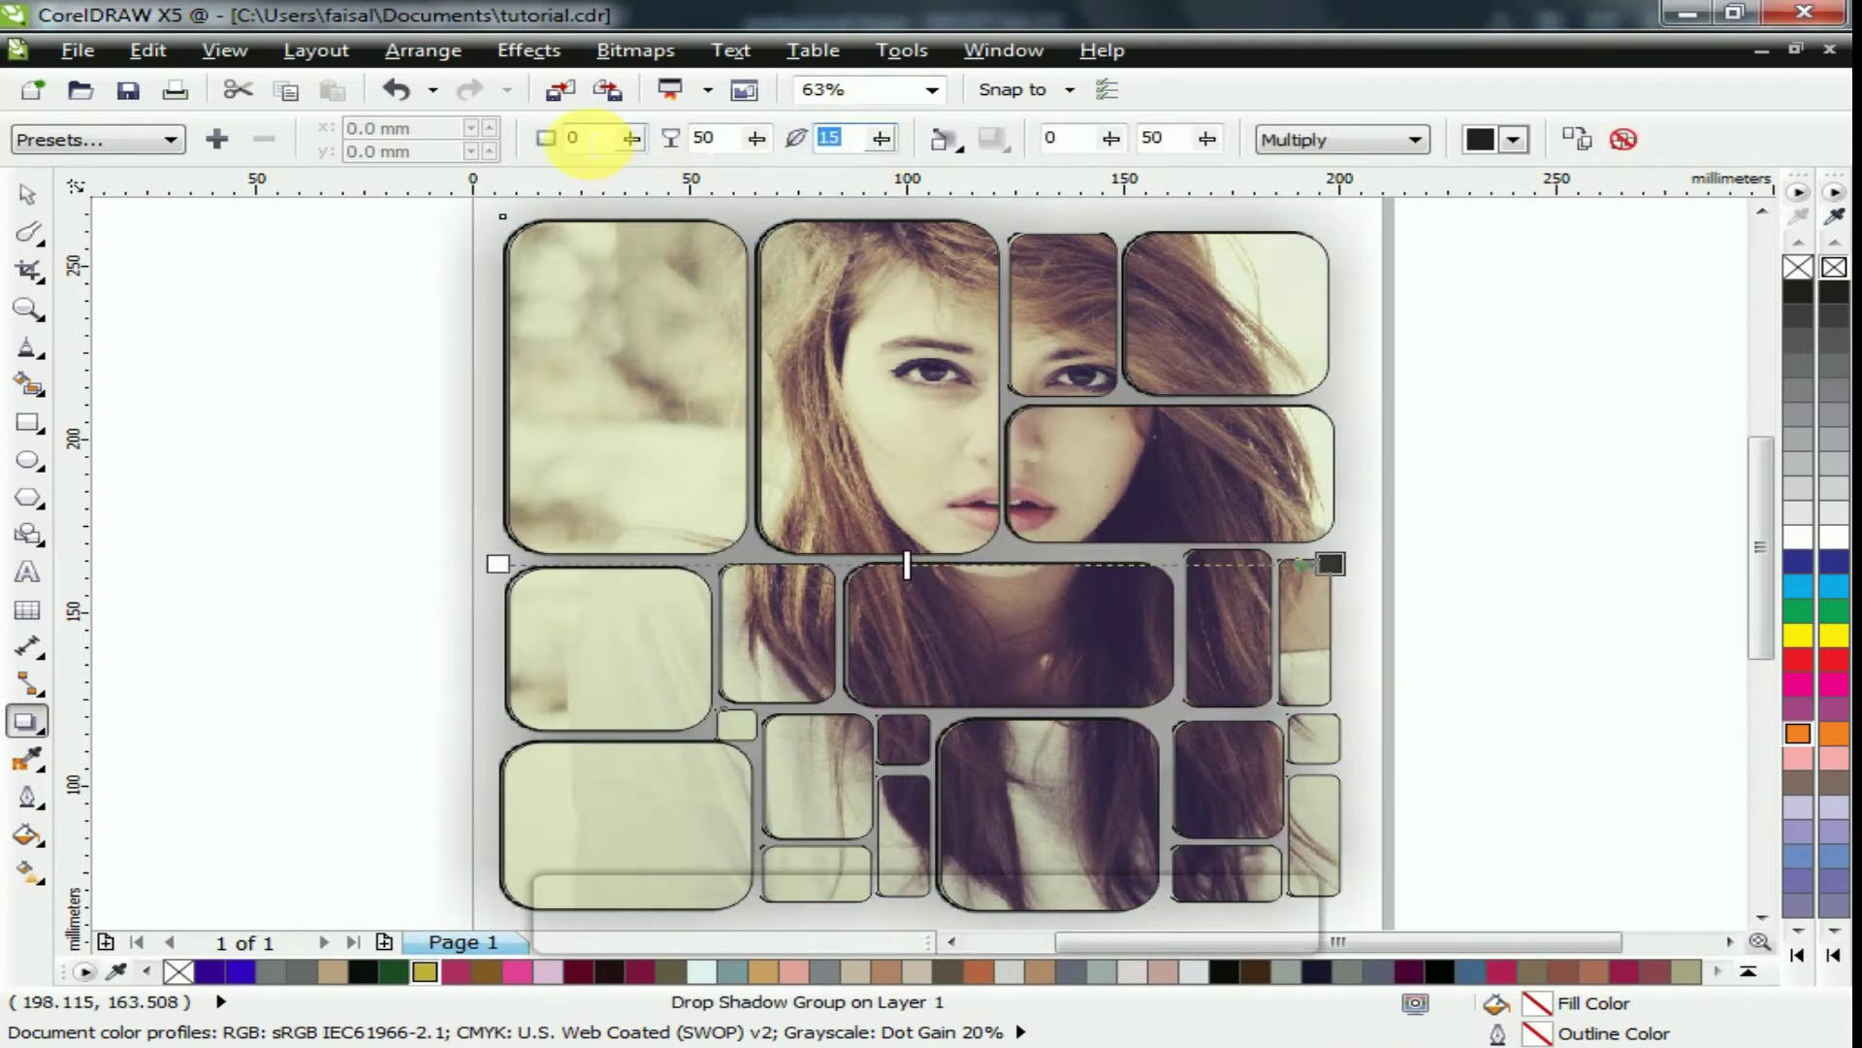
{"action": "type", "text": "3"}
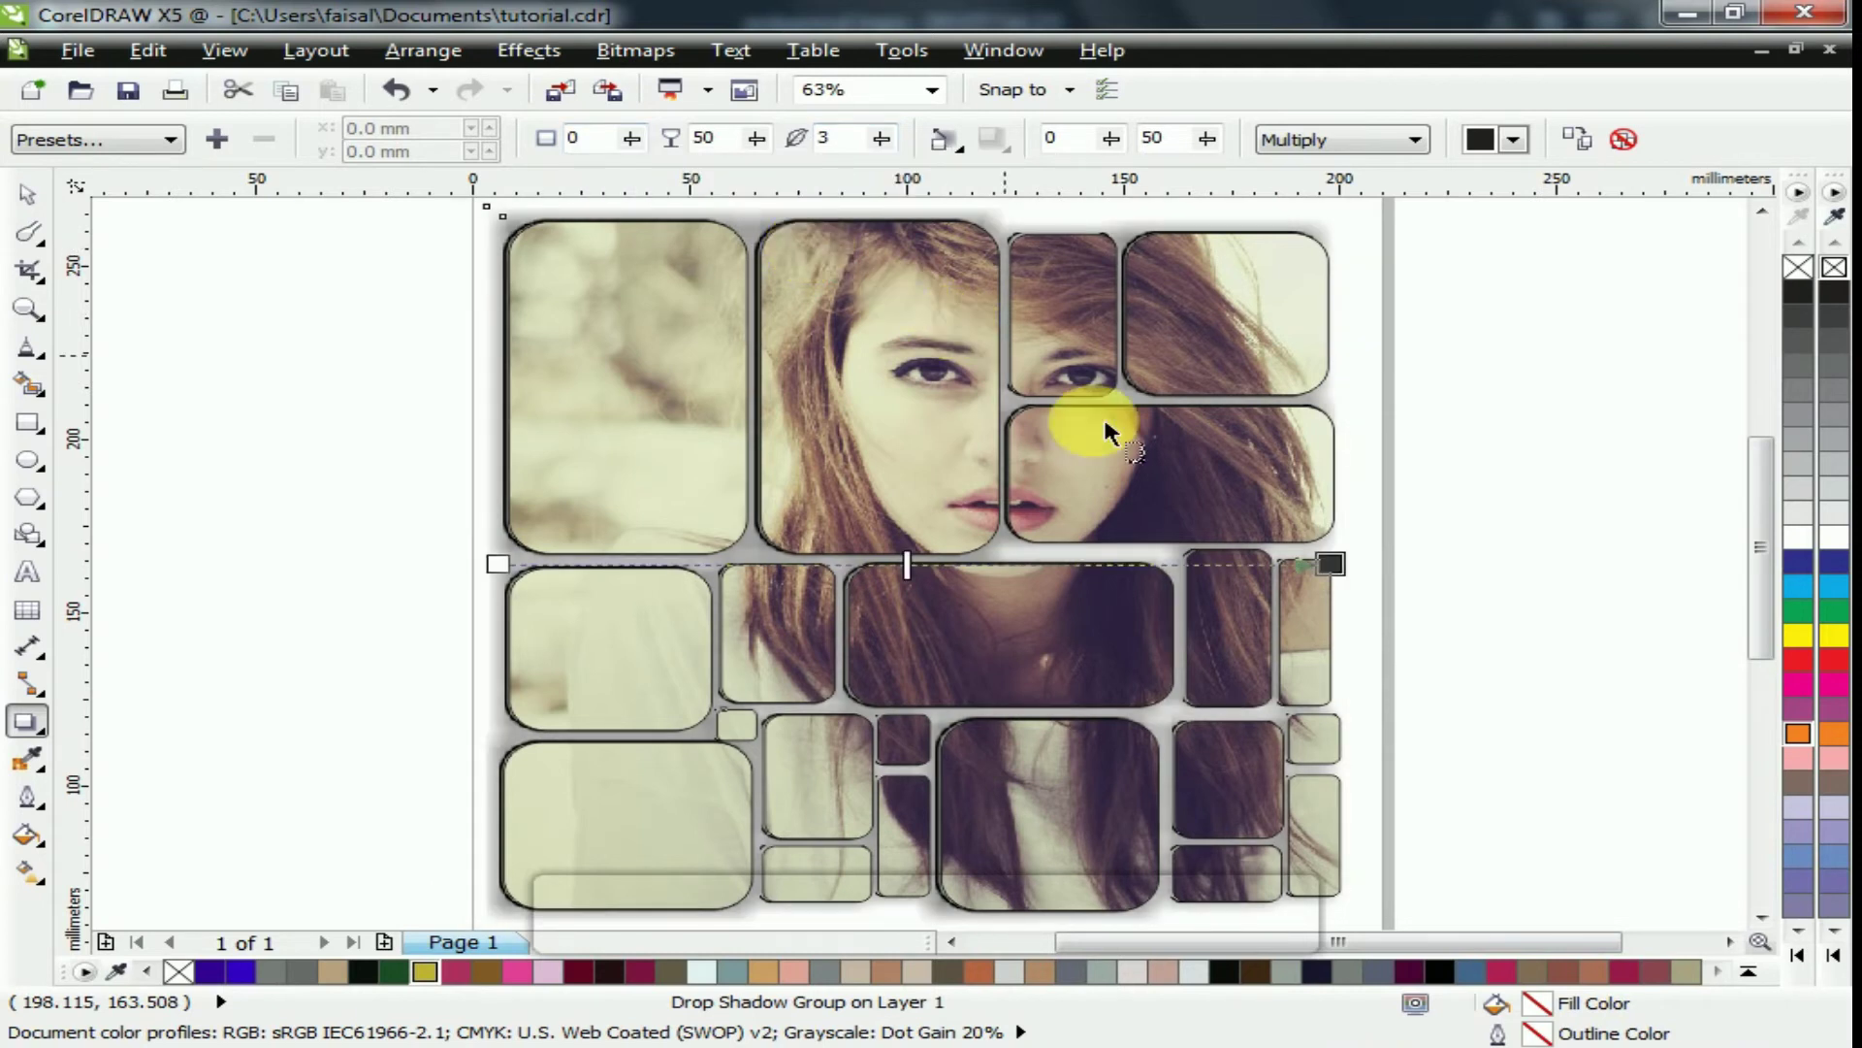
Raise the drop shadow's opacity to 100 and set its feathering direction to Outside
{"action": "left_click_drag", "start_coordinate": [913, 578], "coordinate": [1496, 582]}
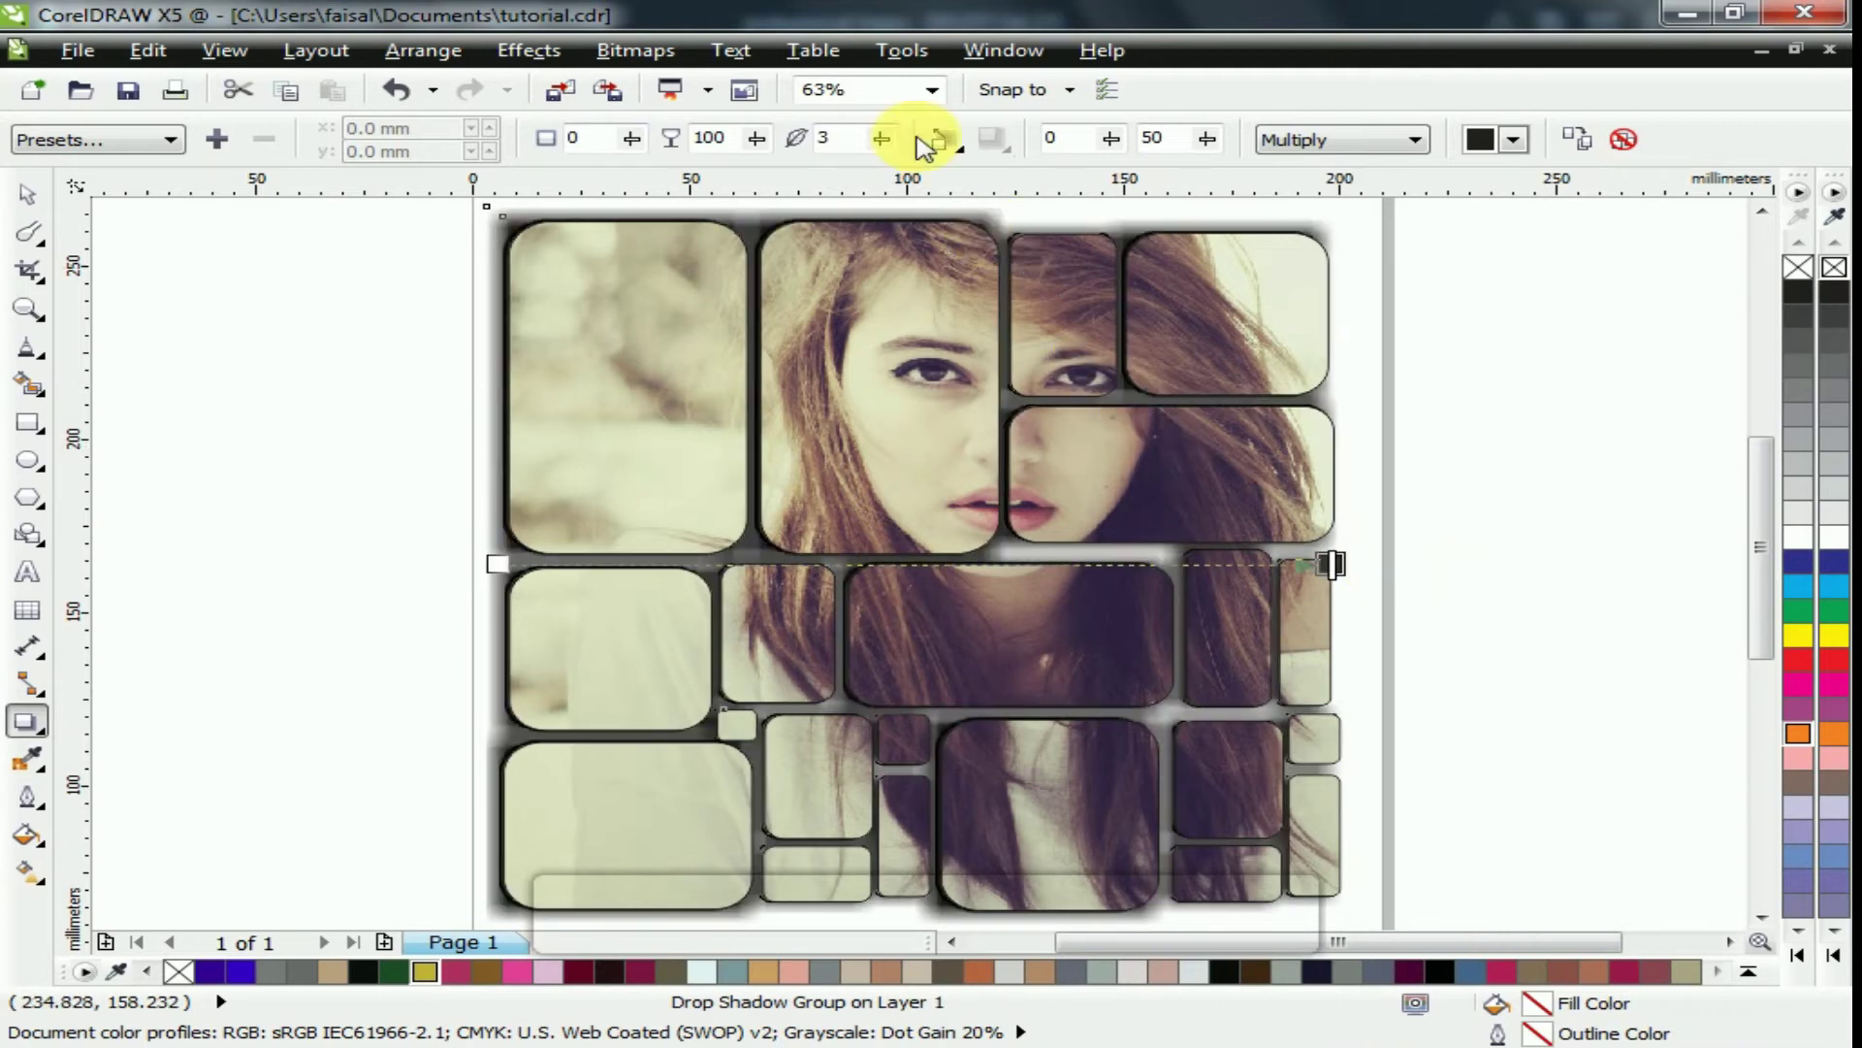
{"action": "left_click", "coordinate": [946, 139]}
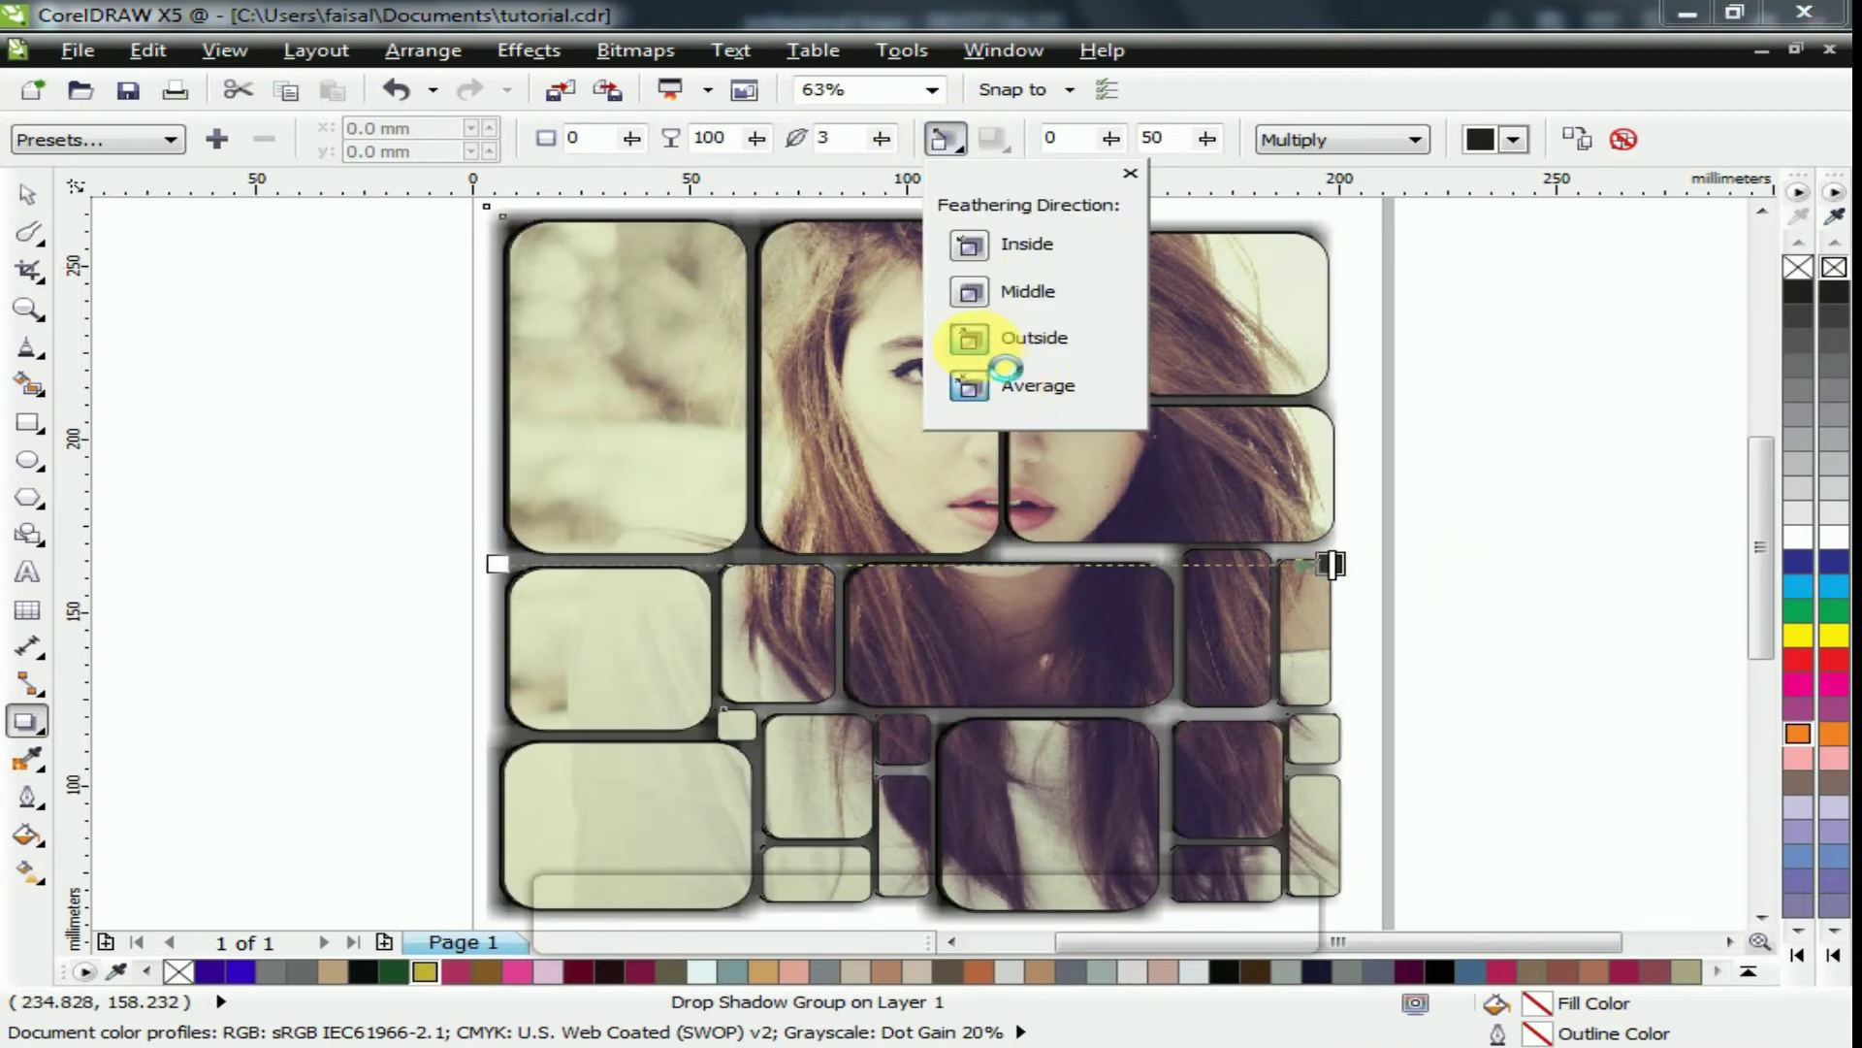
{"action": "left_click", "coordinate": [970, 339]}
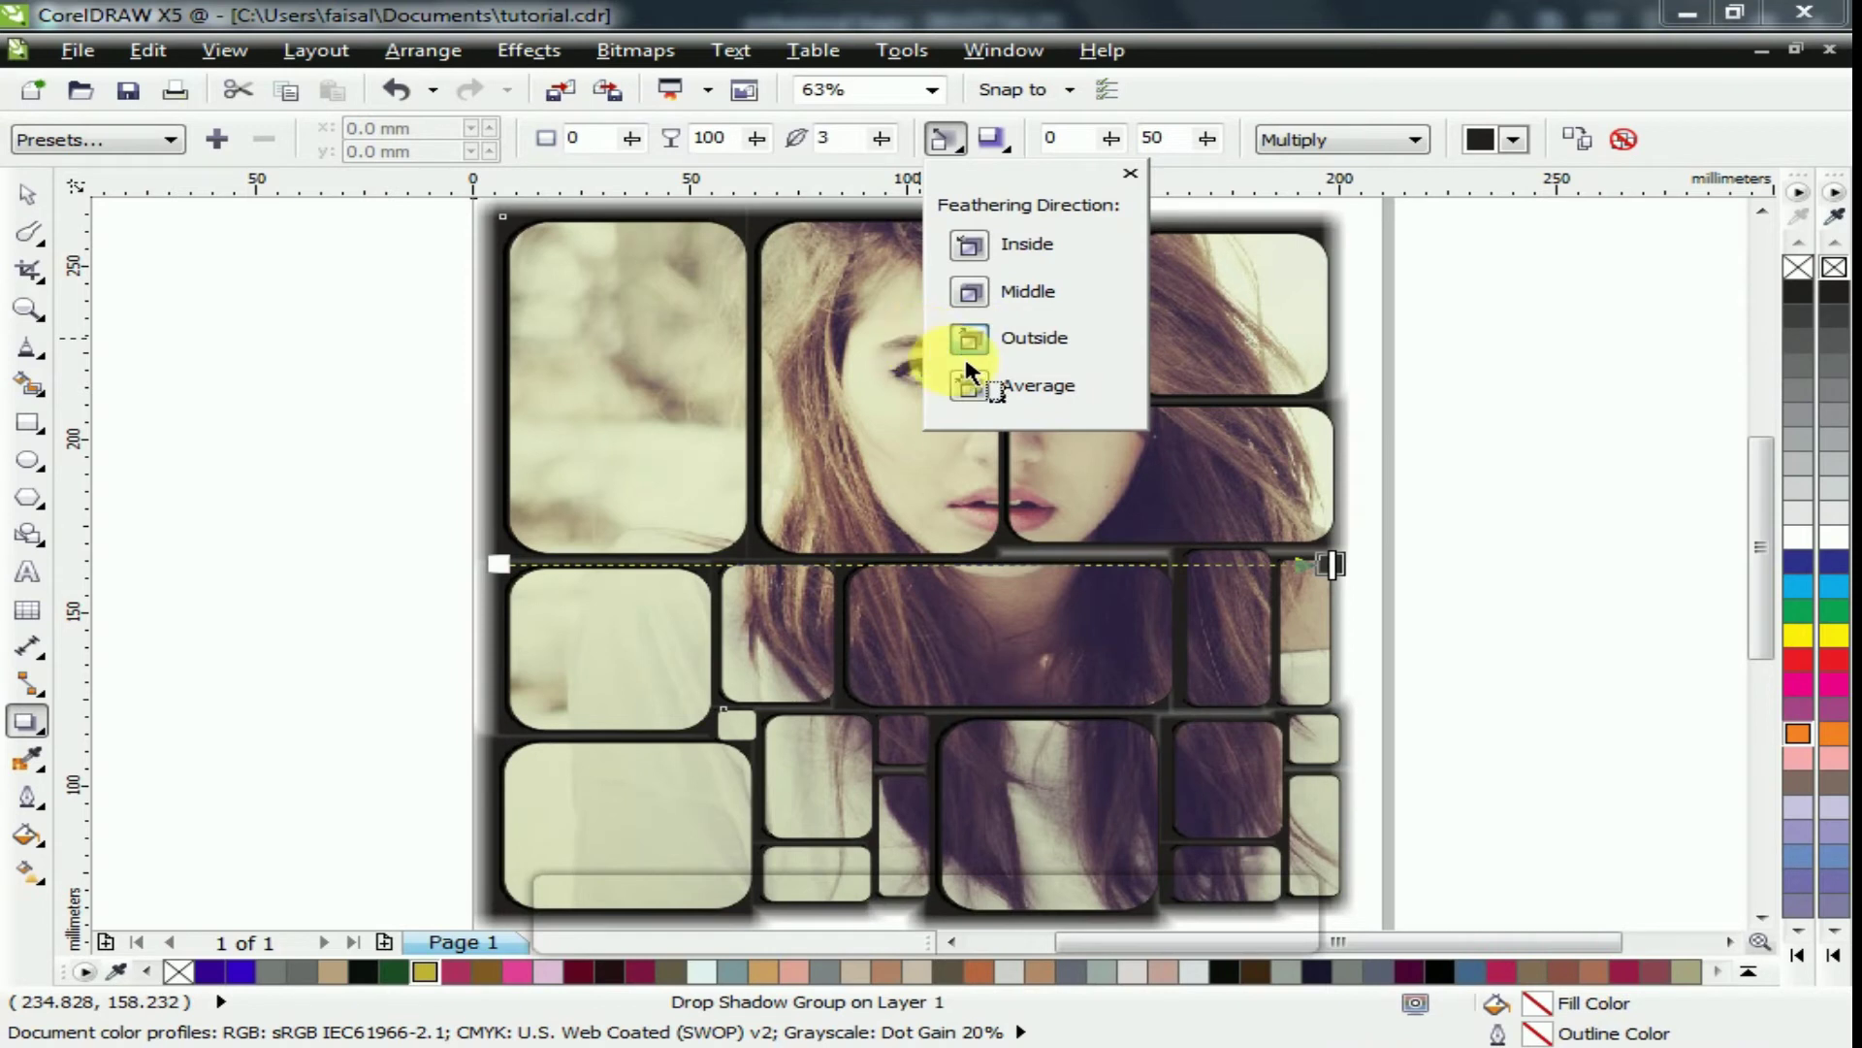
Set the drop shadow's feathering edges to Inverse Squared and deselect the collage
{"action": "left_click", "coordinate": [992, 140]}
{"action": "left_click", "coordinate": [1062, 378]}
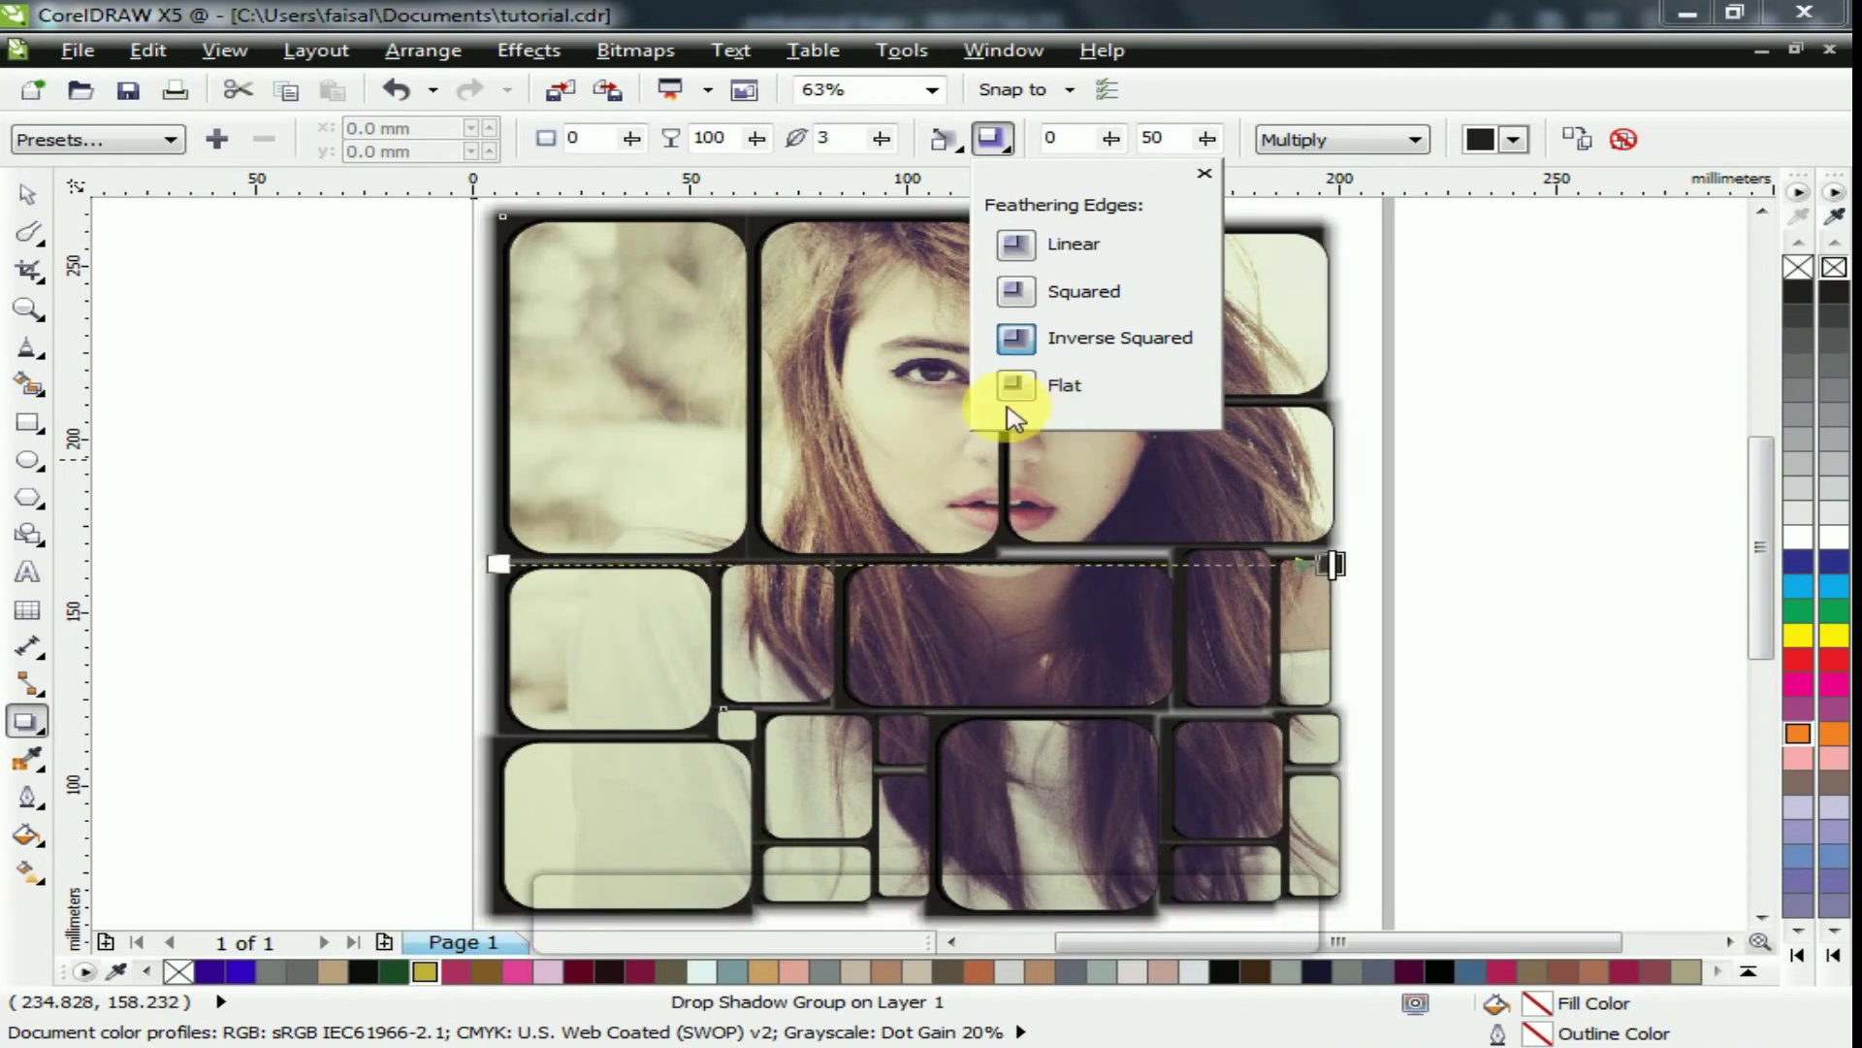
{"action": "left_click", "coordinate": [410, 313]}
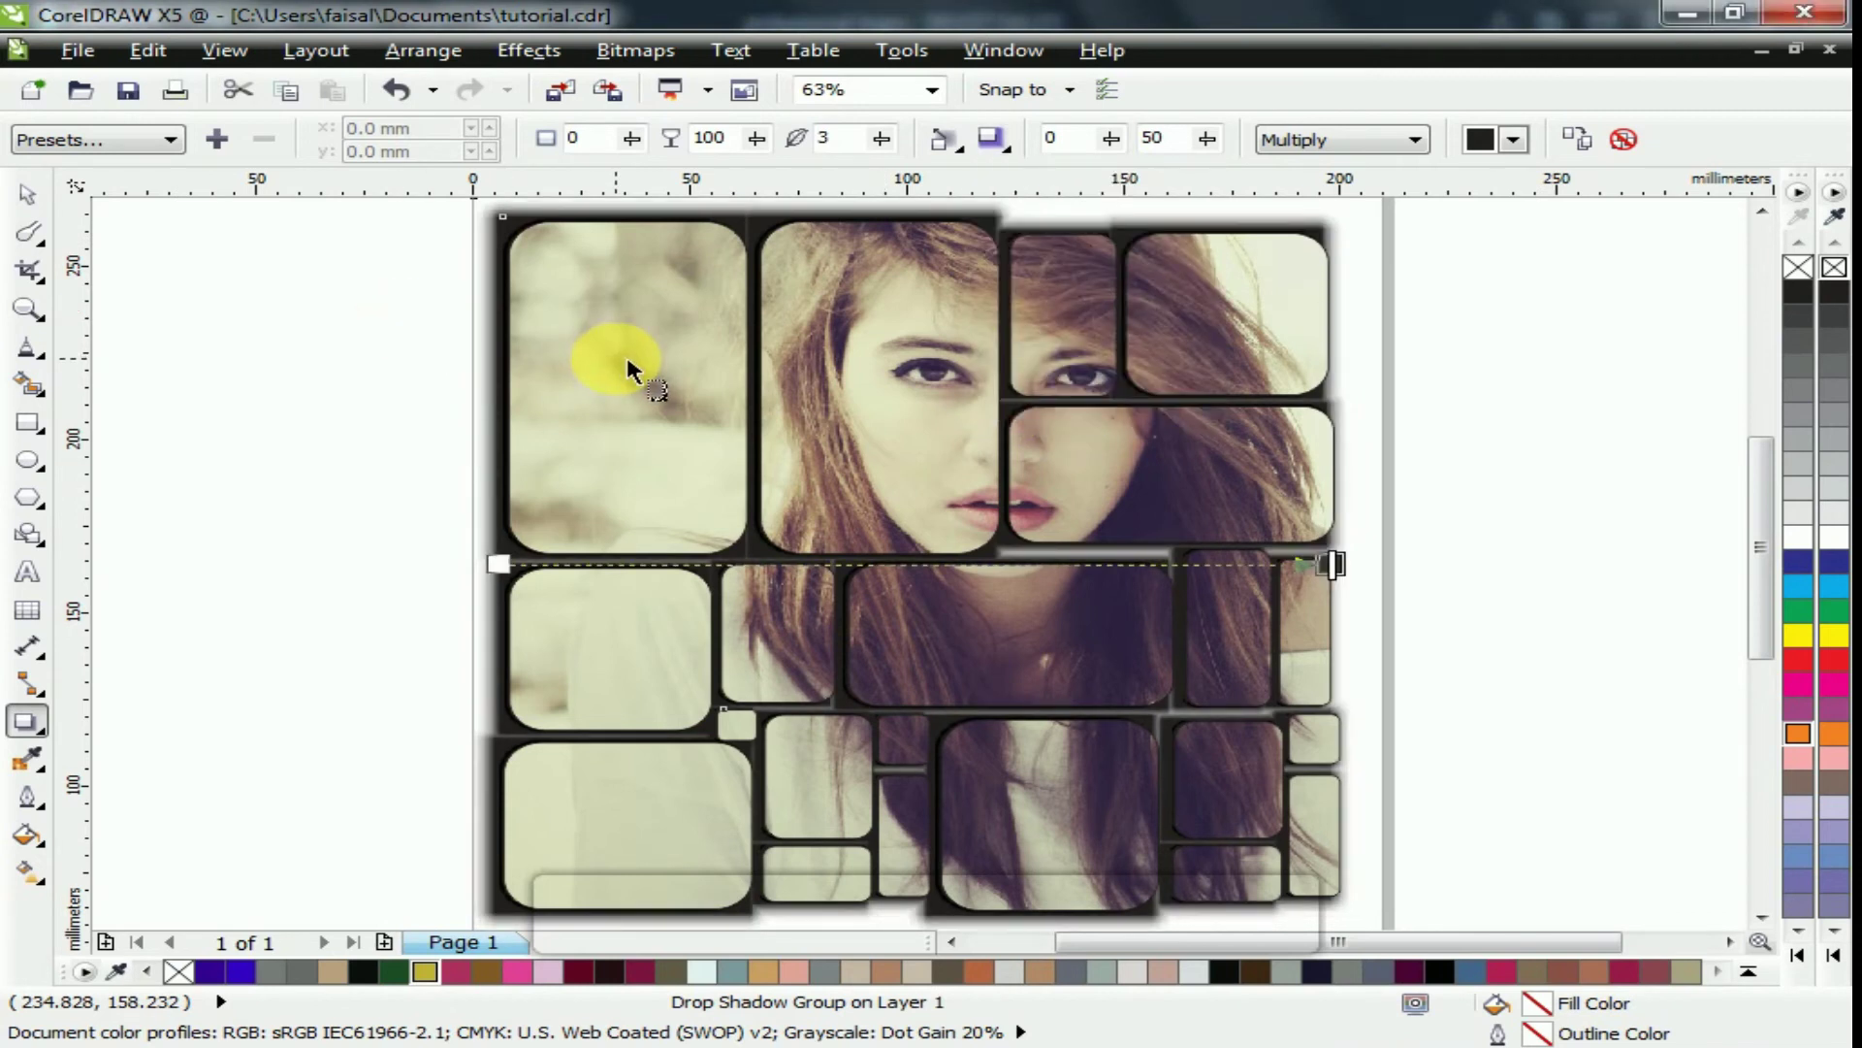
{"action": "left_click", "coordinate": [24, 193]}
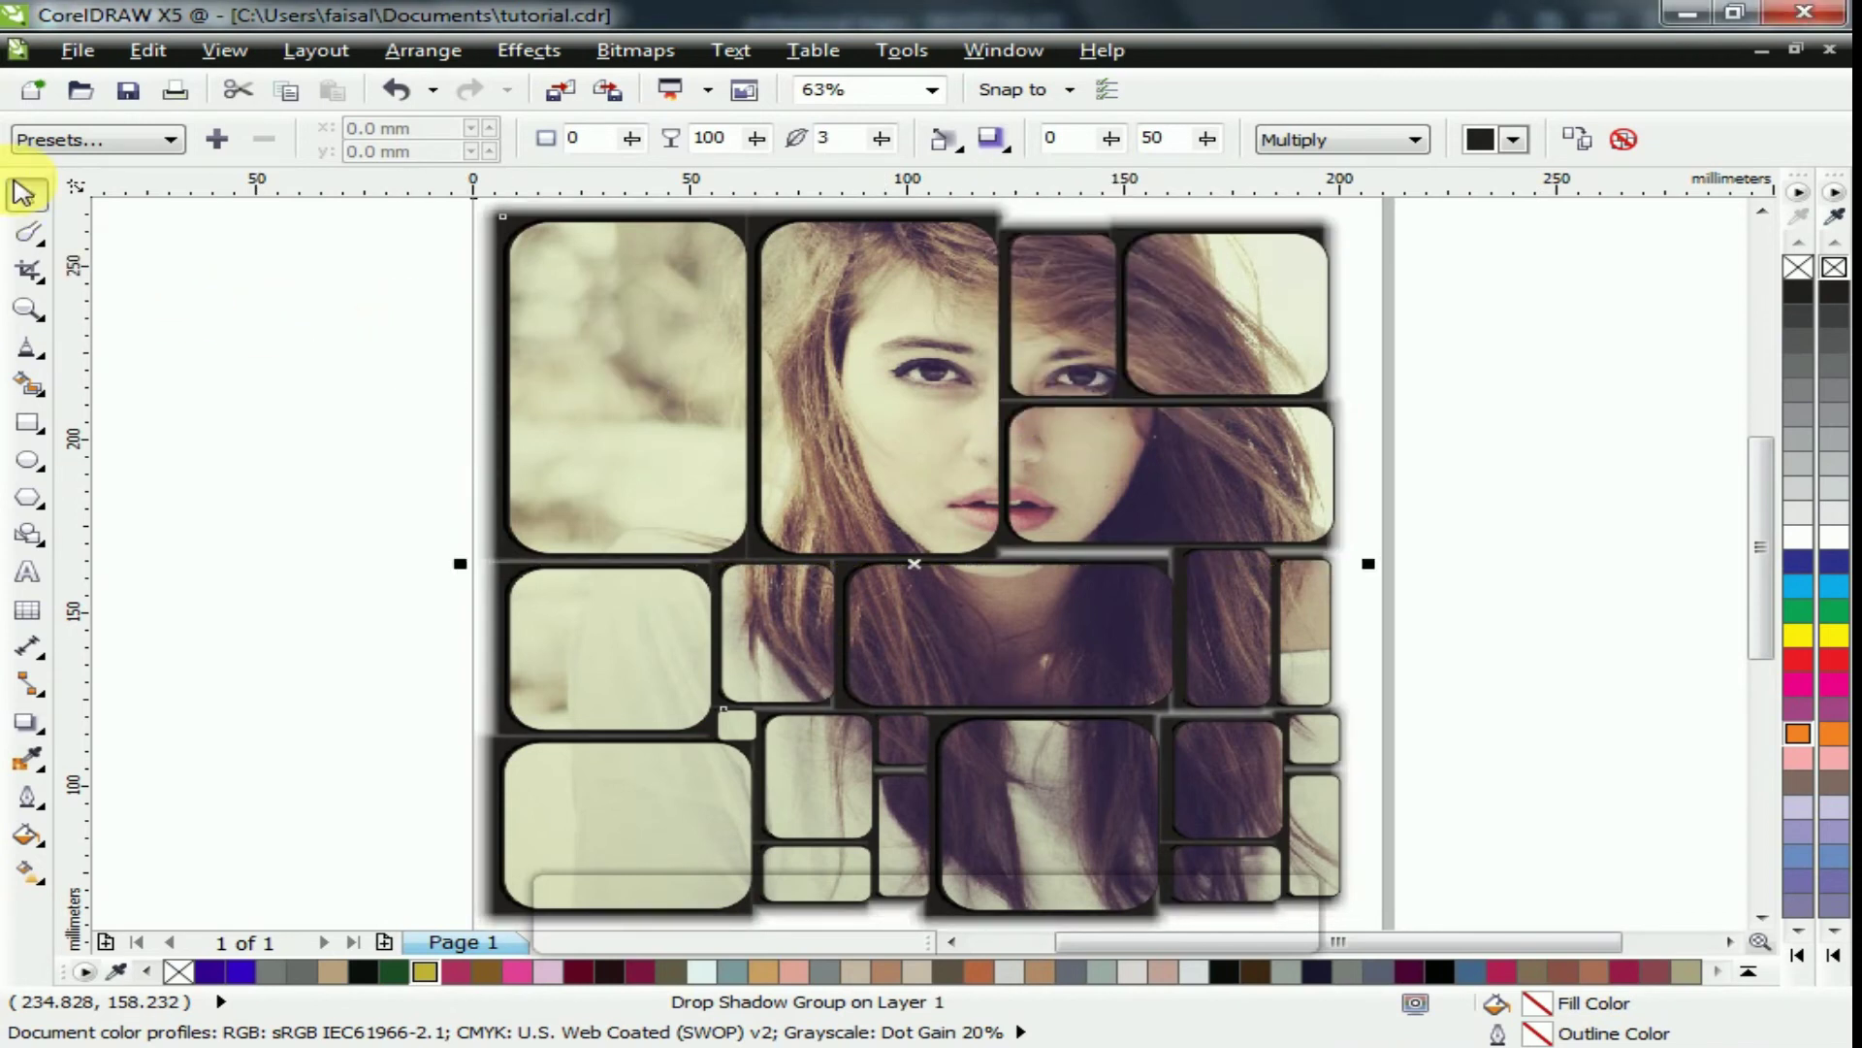
{"action": "left_click", "coordinate": [379, 366]}
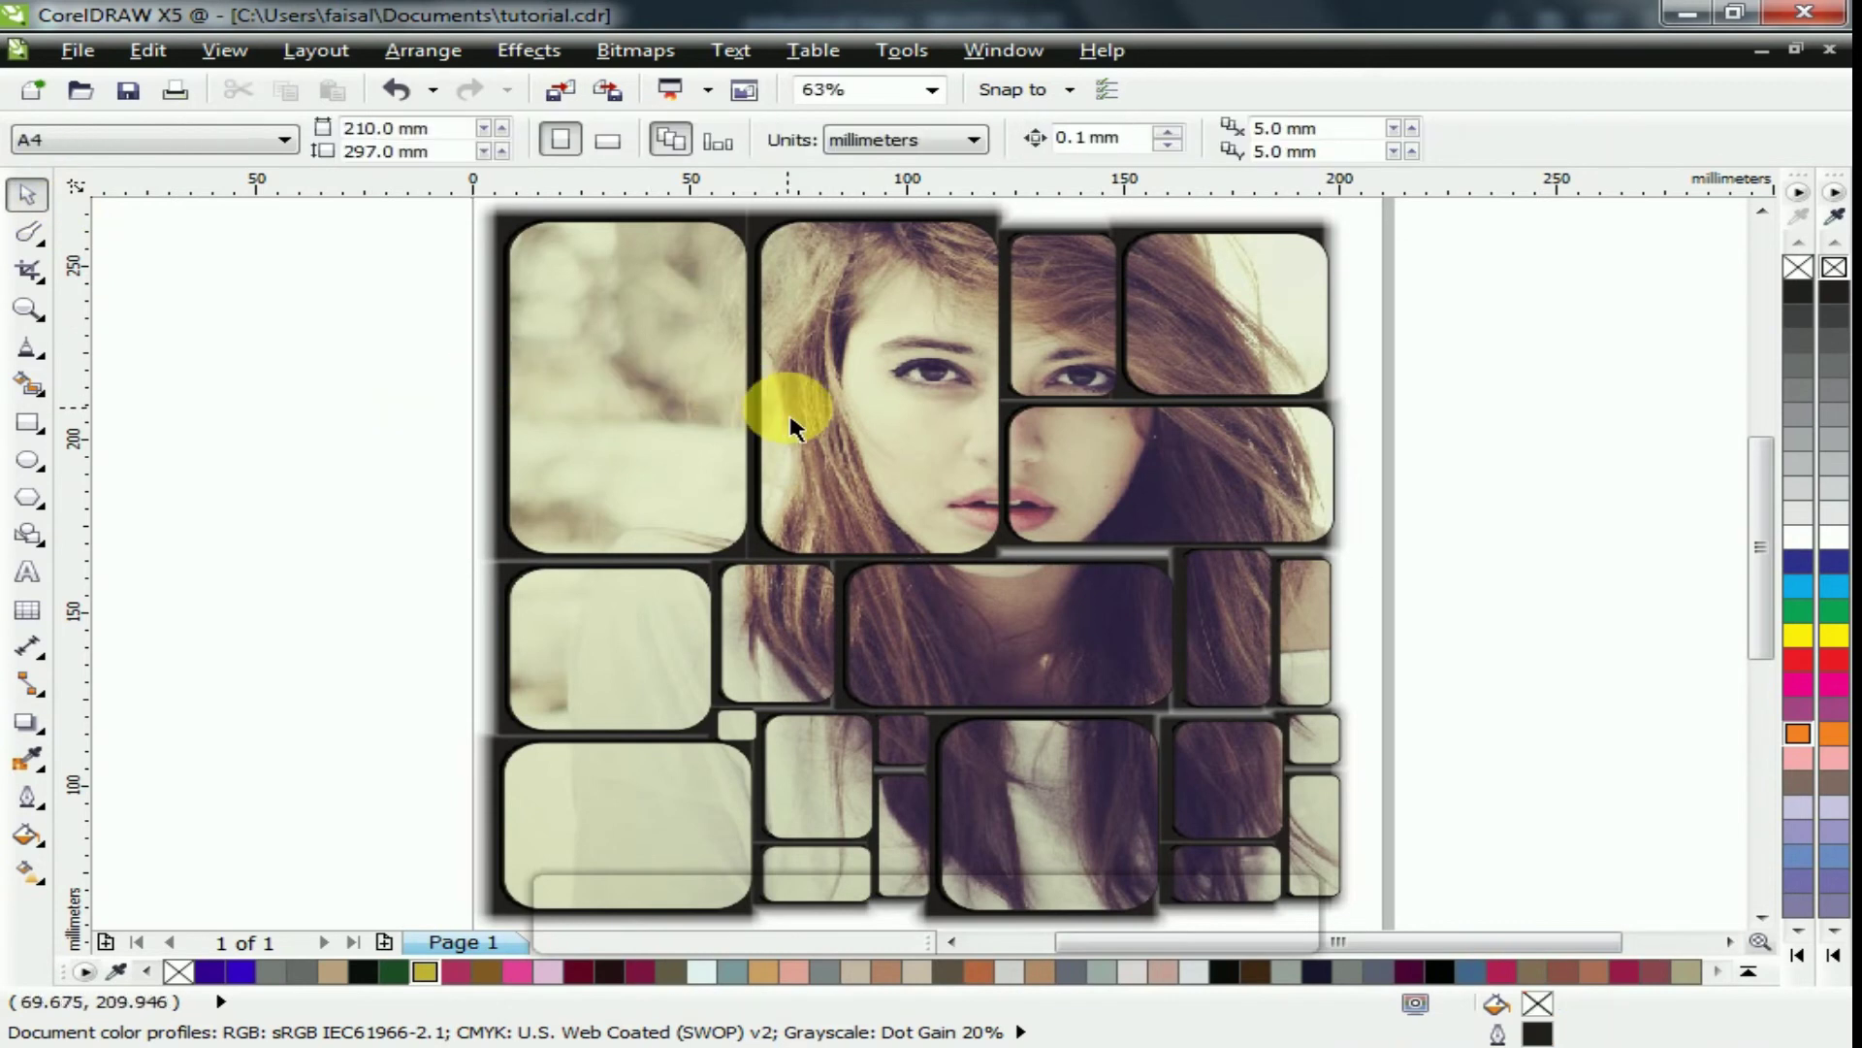
Draw a rectangle about 527 by 284 mm over the collage, extending well past both sides of the page
{"action": "scroll", "coordinate": [787, 407], "scroll_direction": "down", "scroll_amount": 2}
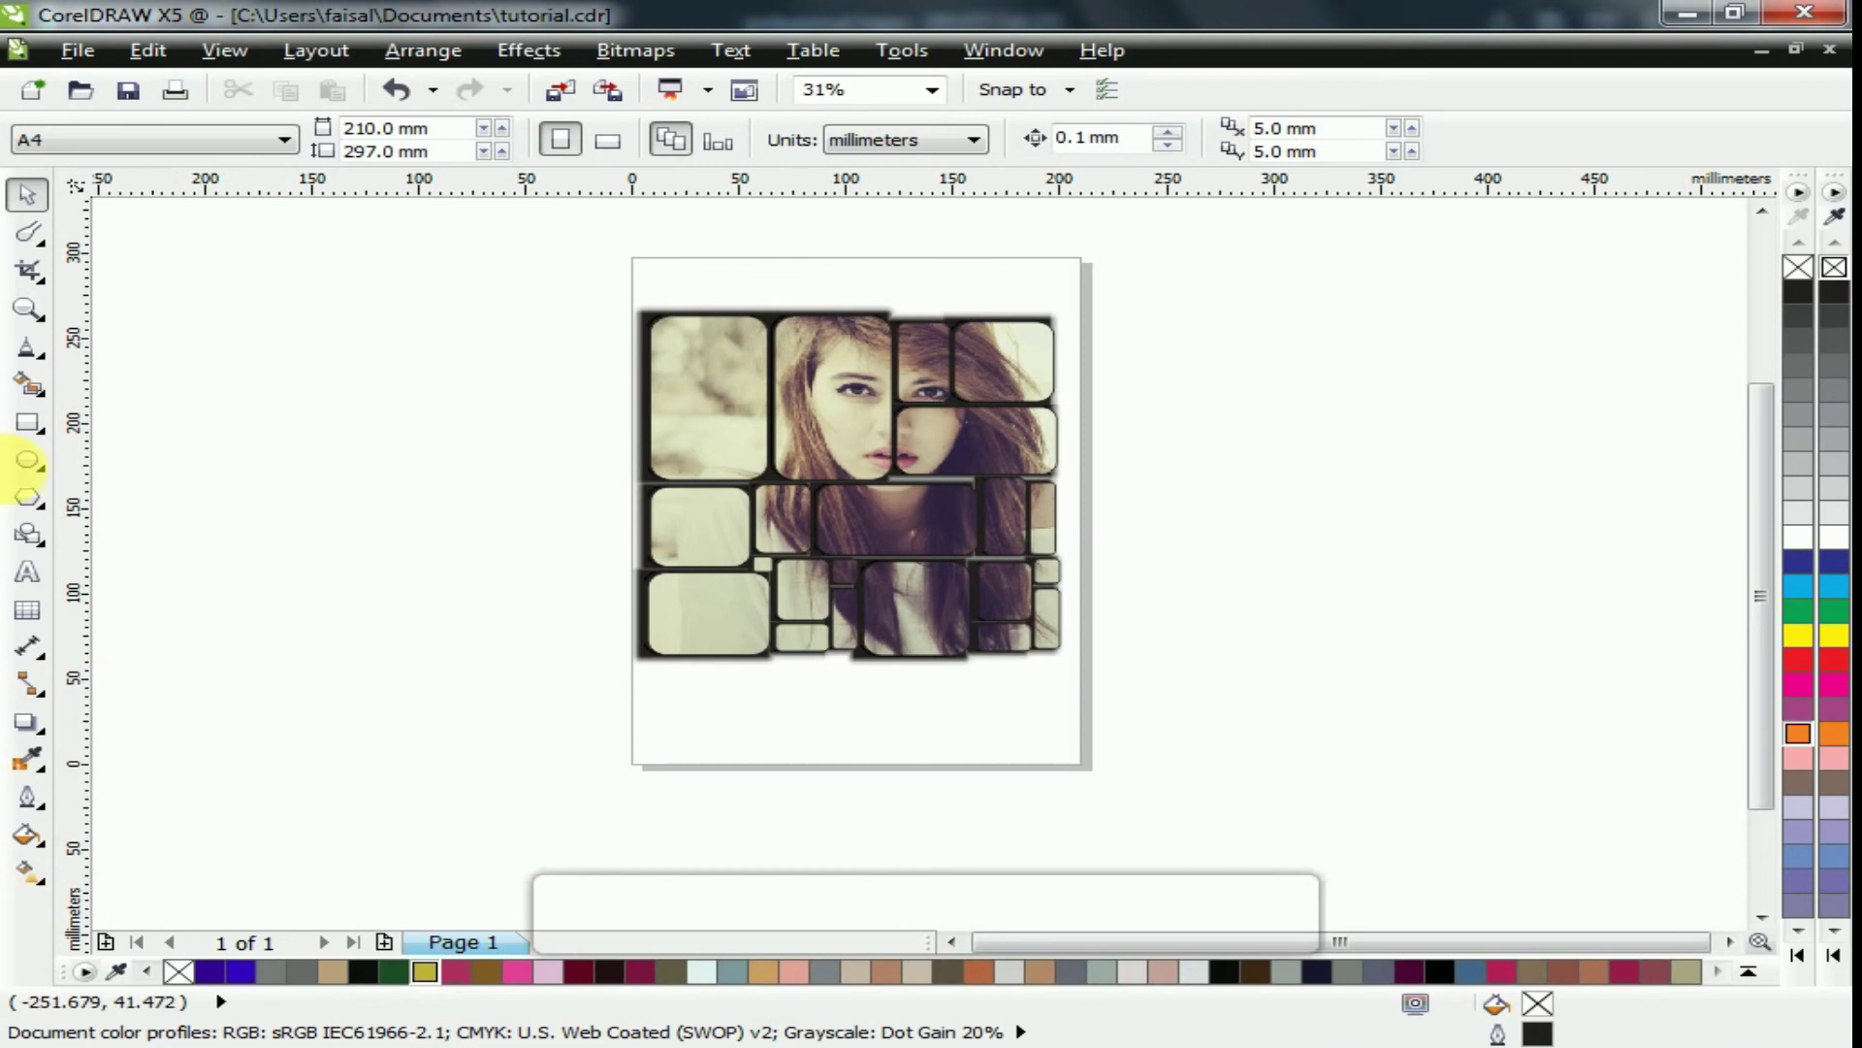
{"action": "left_click", "coordinate": [27, 423]}
{"action": "left_click_drag", "start_coordinate": [175, 276], "coordinate": [1303, 758]}
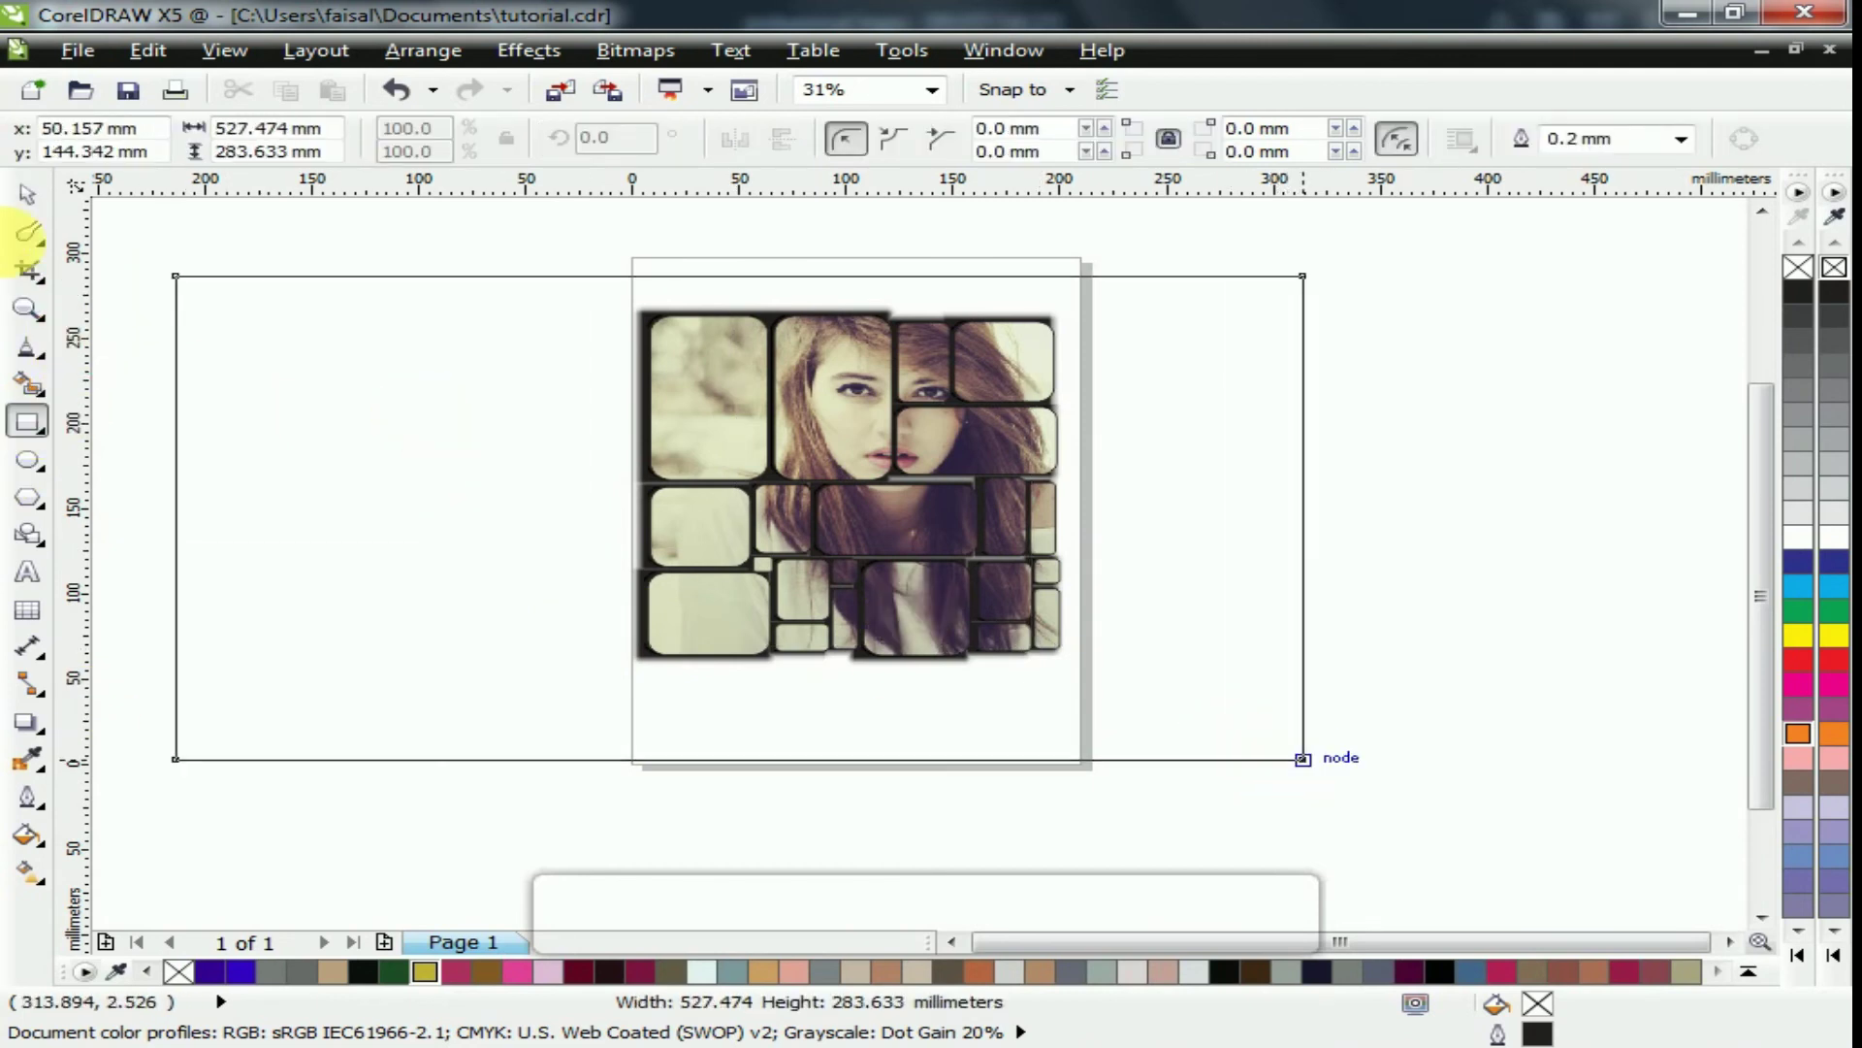
{"action": "left_click", "coordinate": [28, 194]}
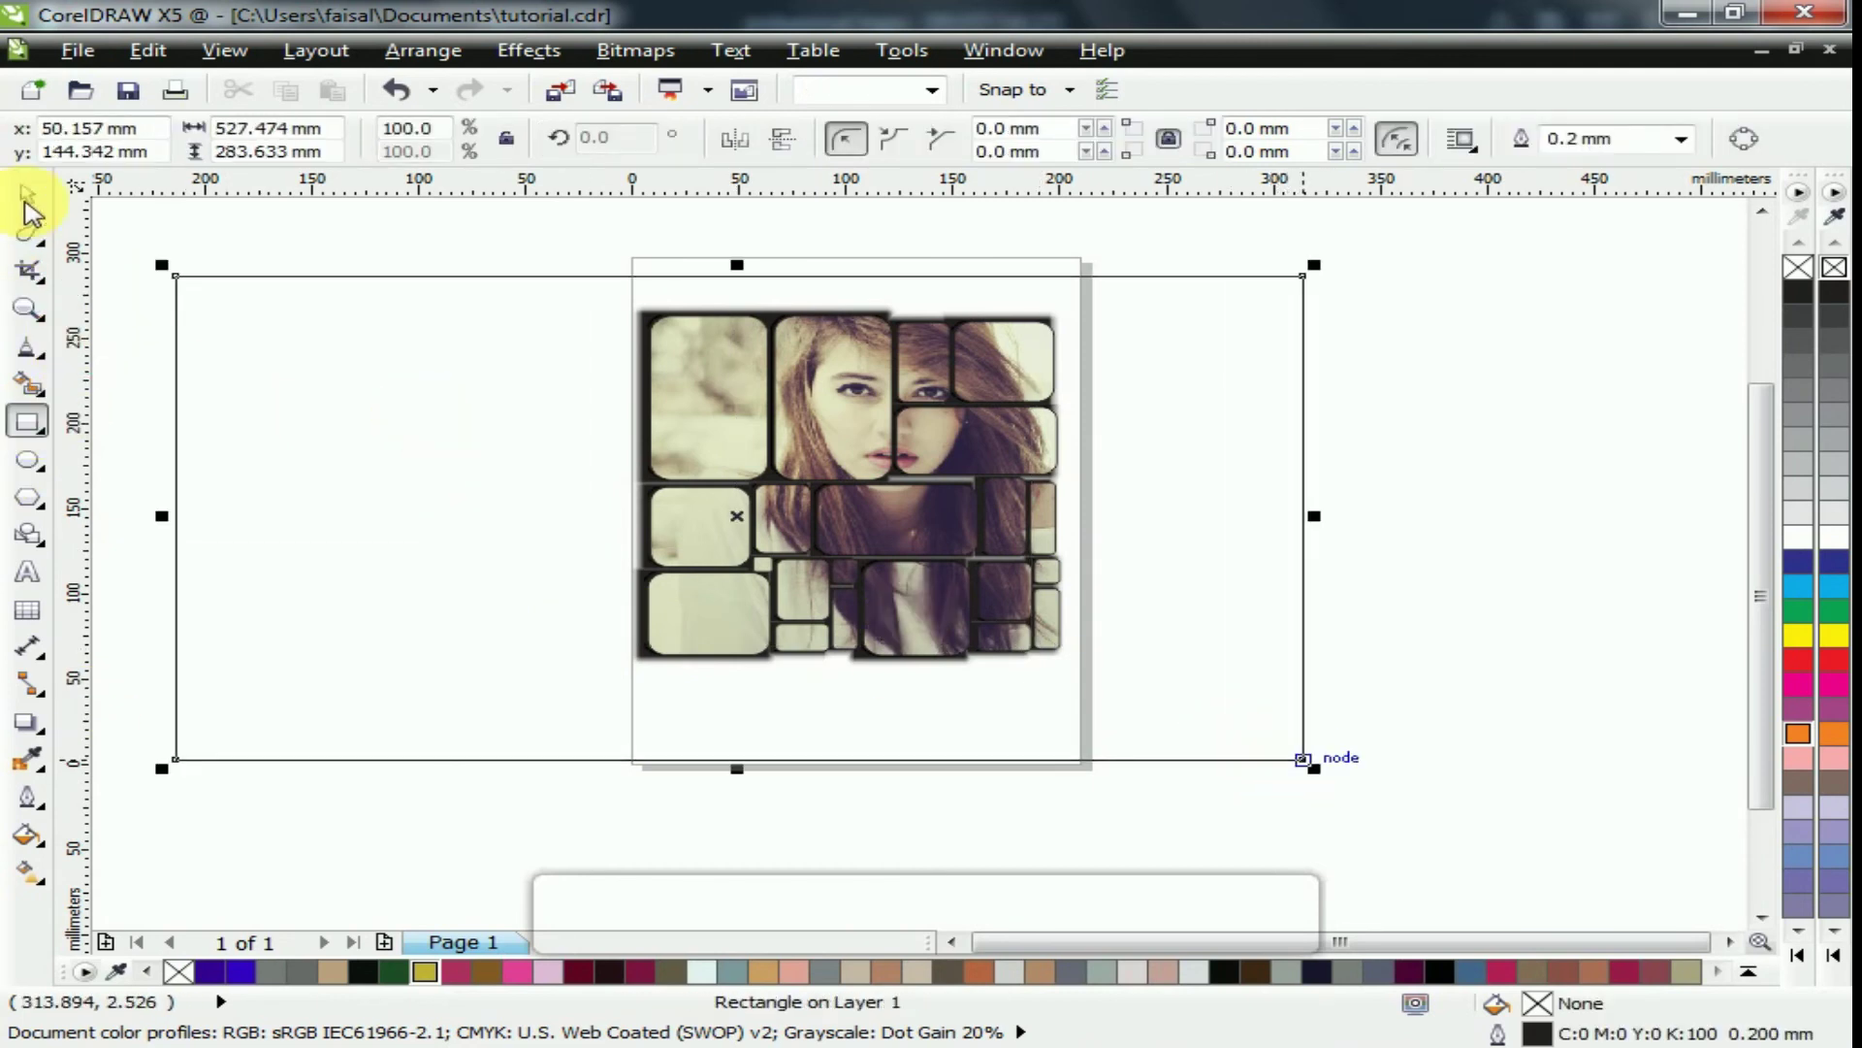
Fill the large rectangle with khaki (C36 M28 Y55 K1) and send it to the back of the layer
{"action": "left_click", "coordinate": [1689, 971]}
{"action": "key", "text": "shift+Page_Down"}
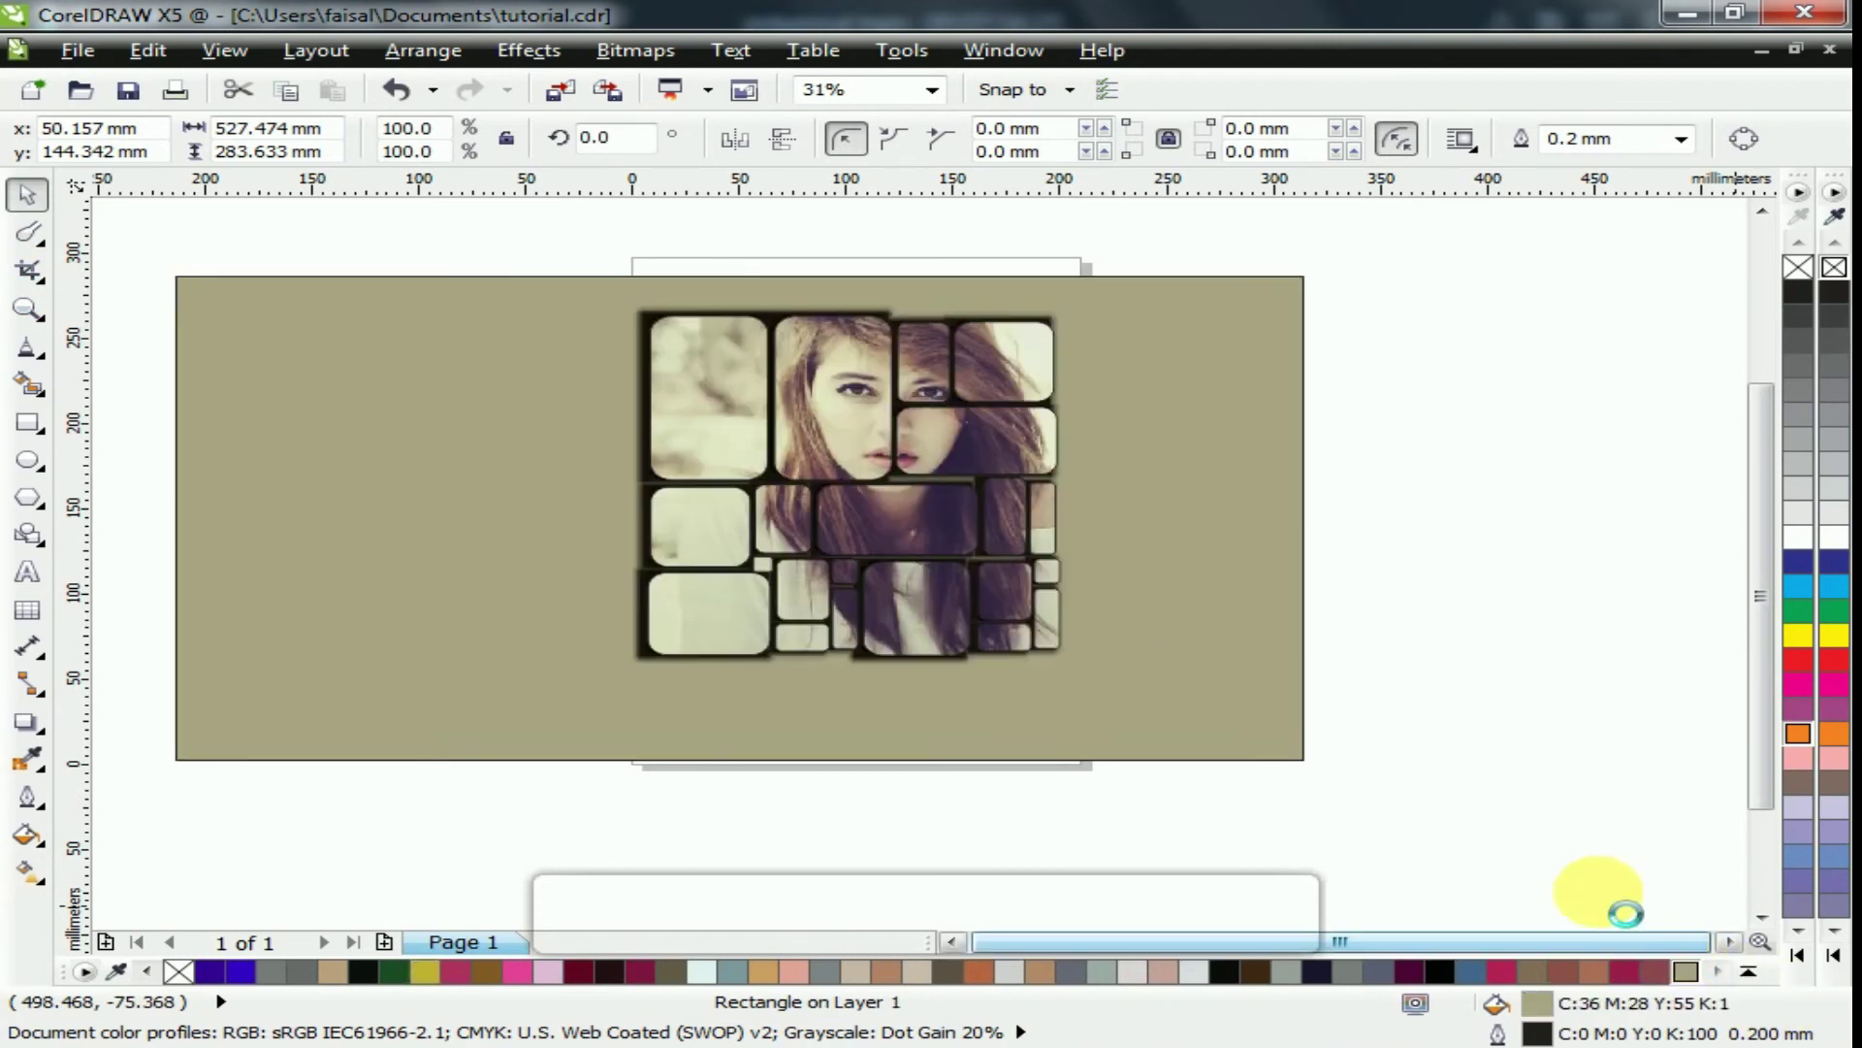
{"action": "key", "text": "ctrl+z"}
{"action": "left_click", "coordinate": [441, 53]}
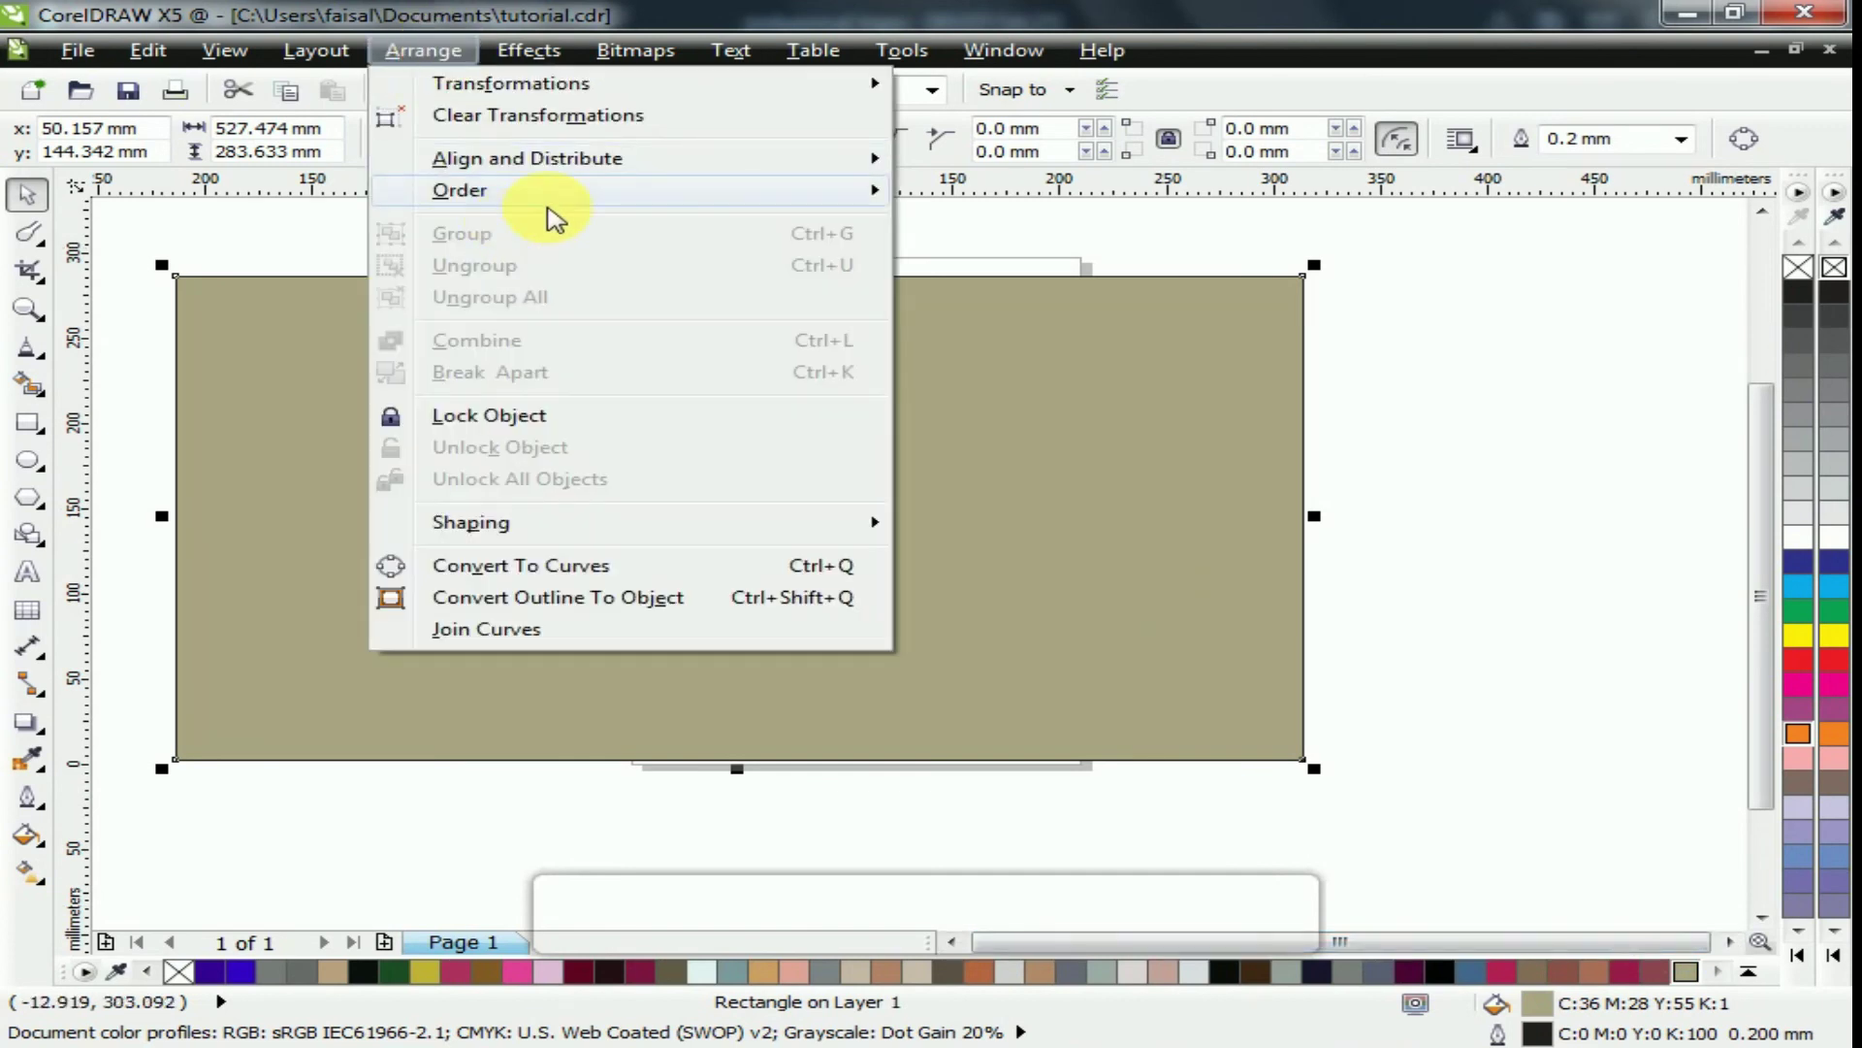
{"action": "mouse_move", "coordinate": [549, 192]}
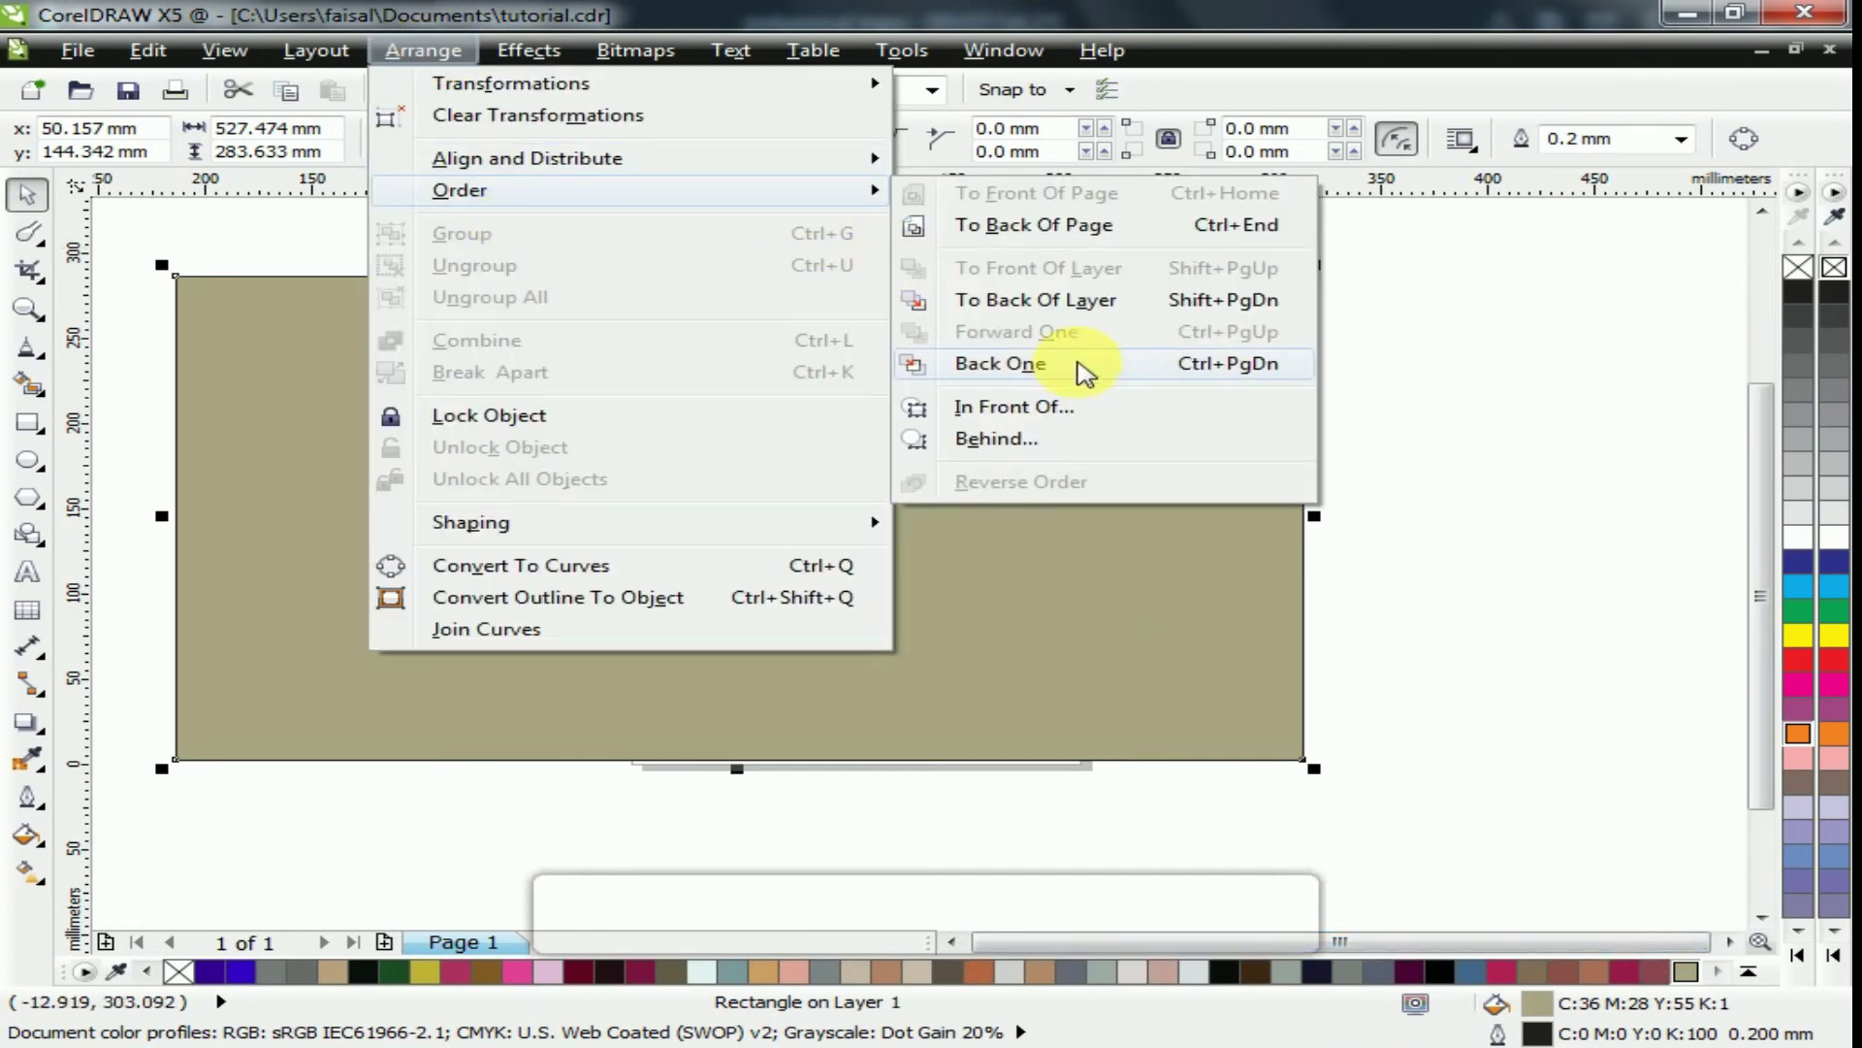
{"action": "left_click", "coordinate": [1102, 301]}
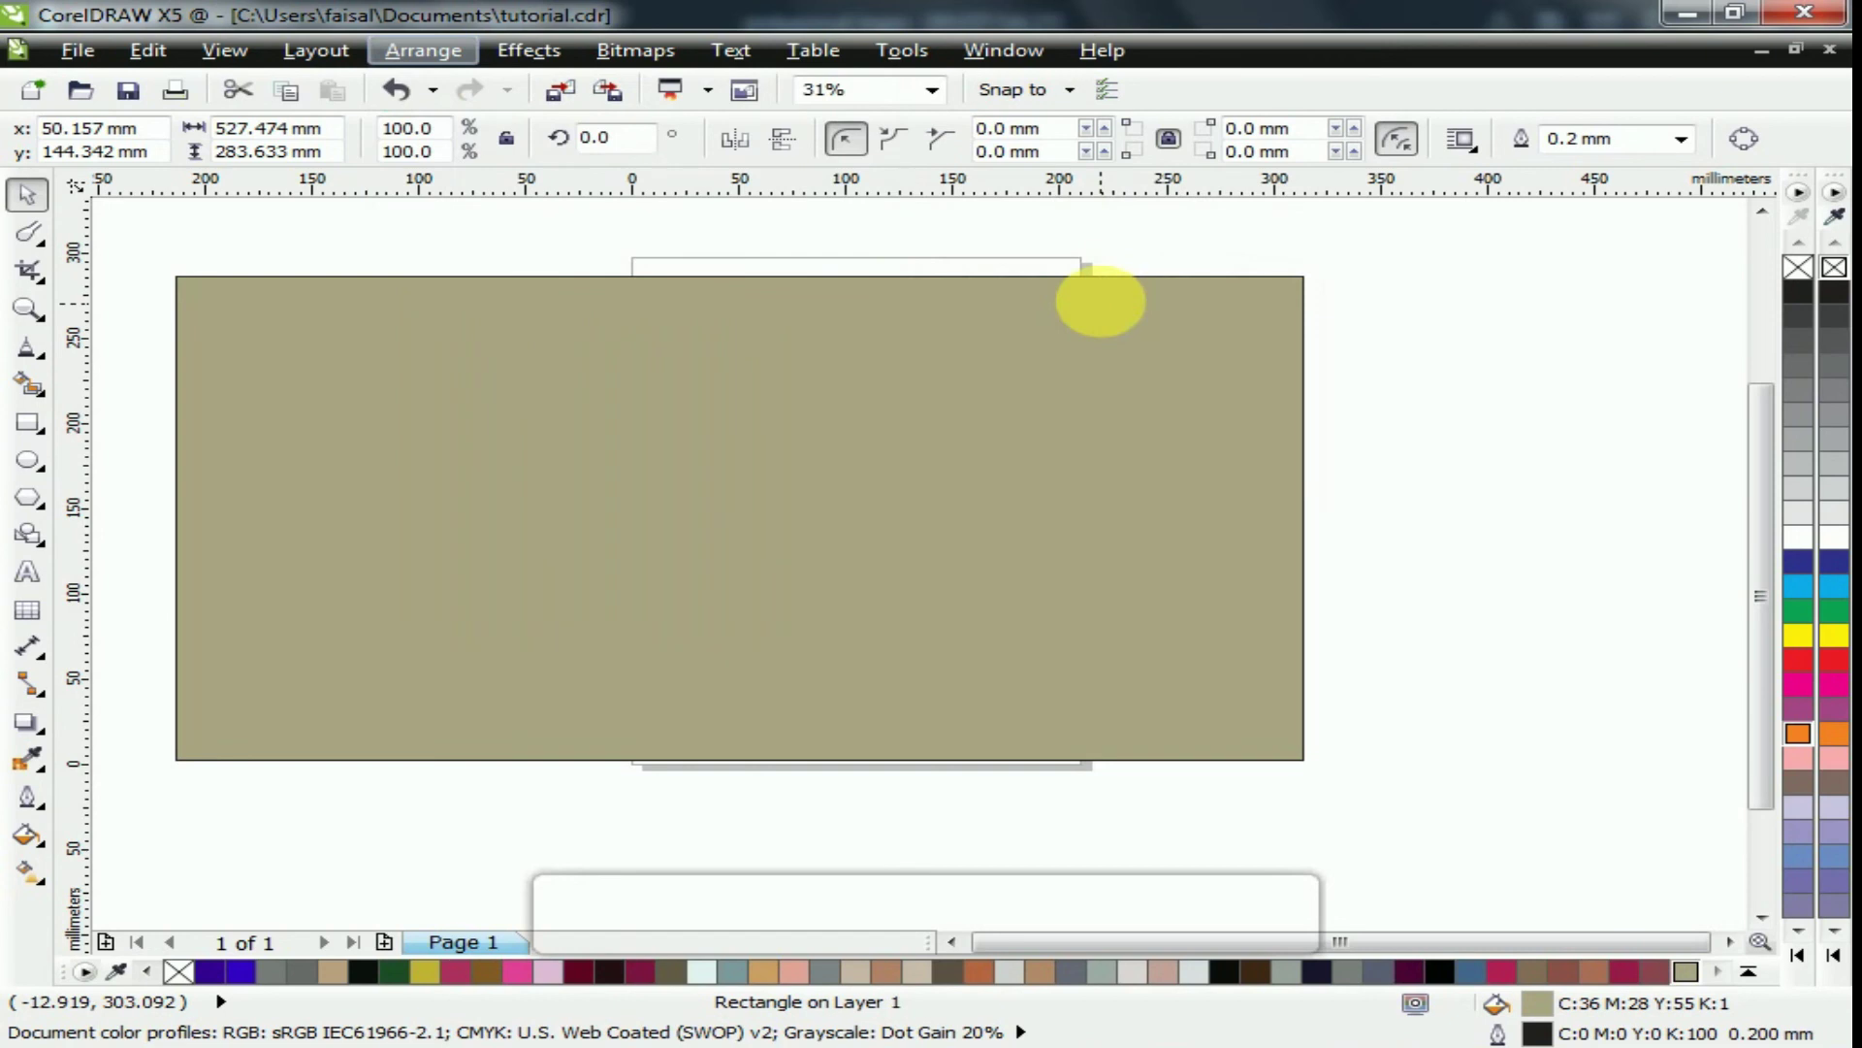
Move the background rectangle so its centre sits at about x 31, y 155 mm
{"action": "mouse_move", "coordinate": [436, 386]}
{"action": "left_mouse_down"}
{"action": "mouse_move", "coordinate": [464, 357]}
{"action": "mouse_move", "coordinate": [435, 405]}
{"action": "mouse_move", "coordinate": [451, 388]}
{"action": "left_mouse_up"}
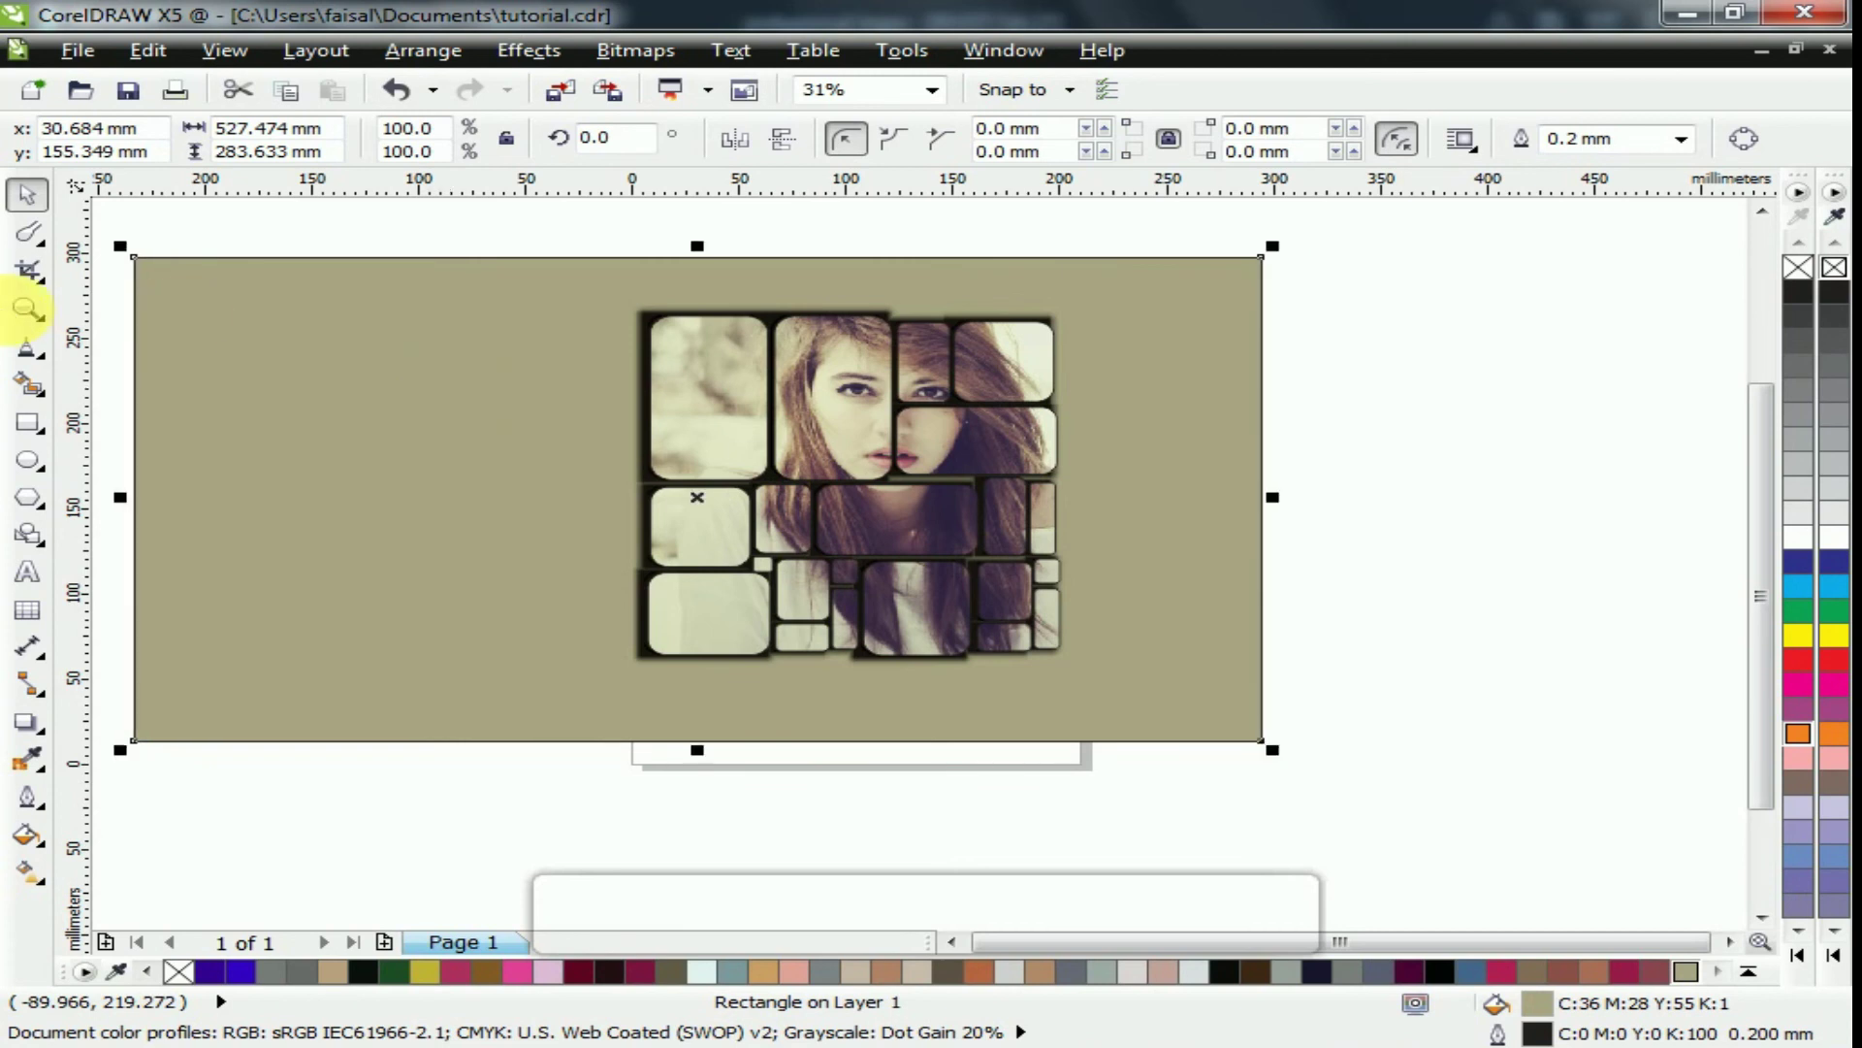
{"action": "left_click", "coordinate": [28, 309]}
{"action": "left_click_drag", "start_coordinate": [240, 301], "coordinate": [1226, 700]}
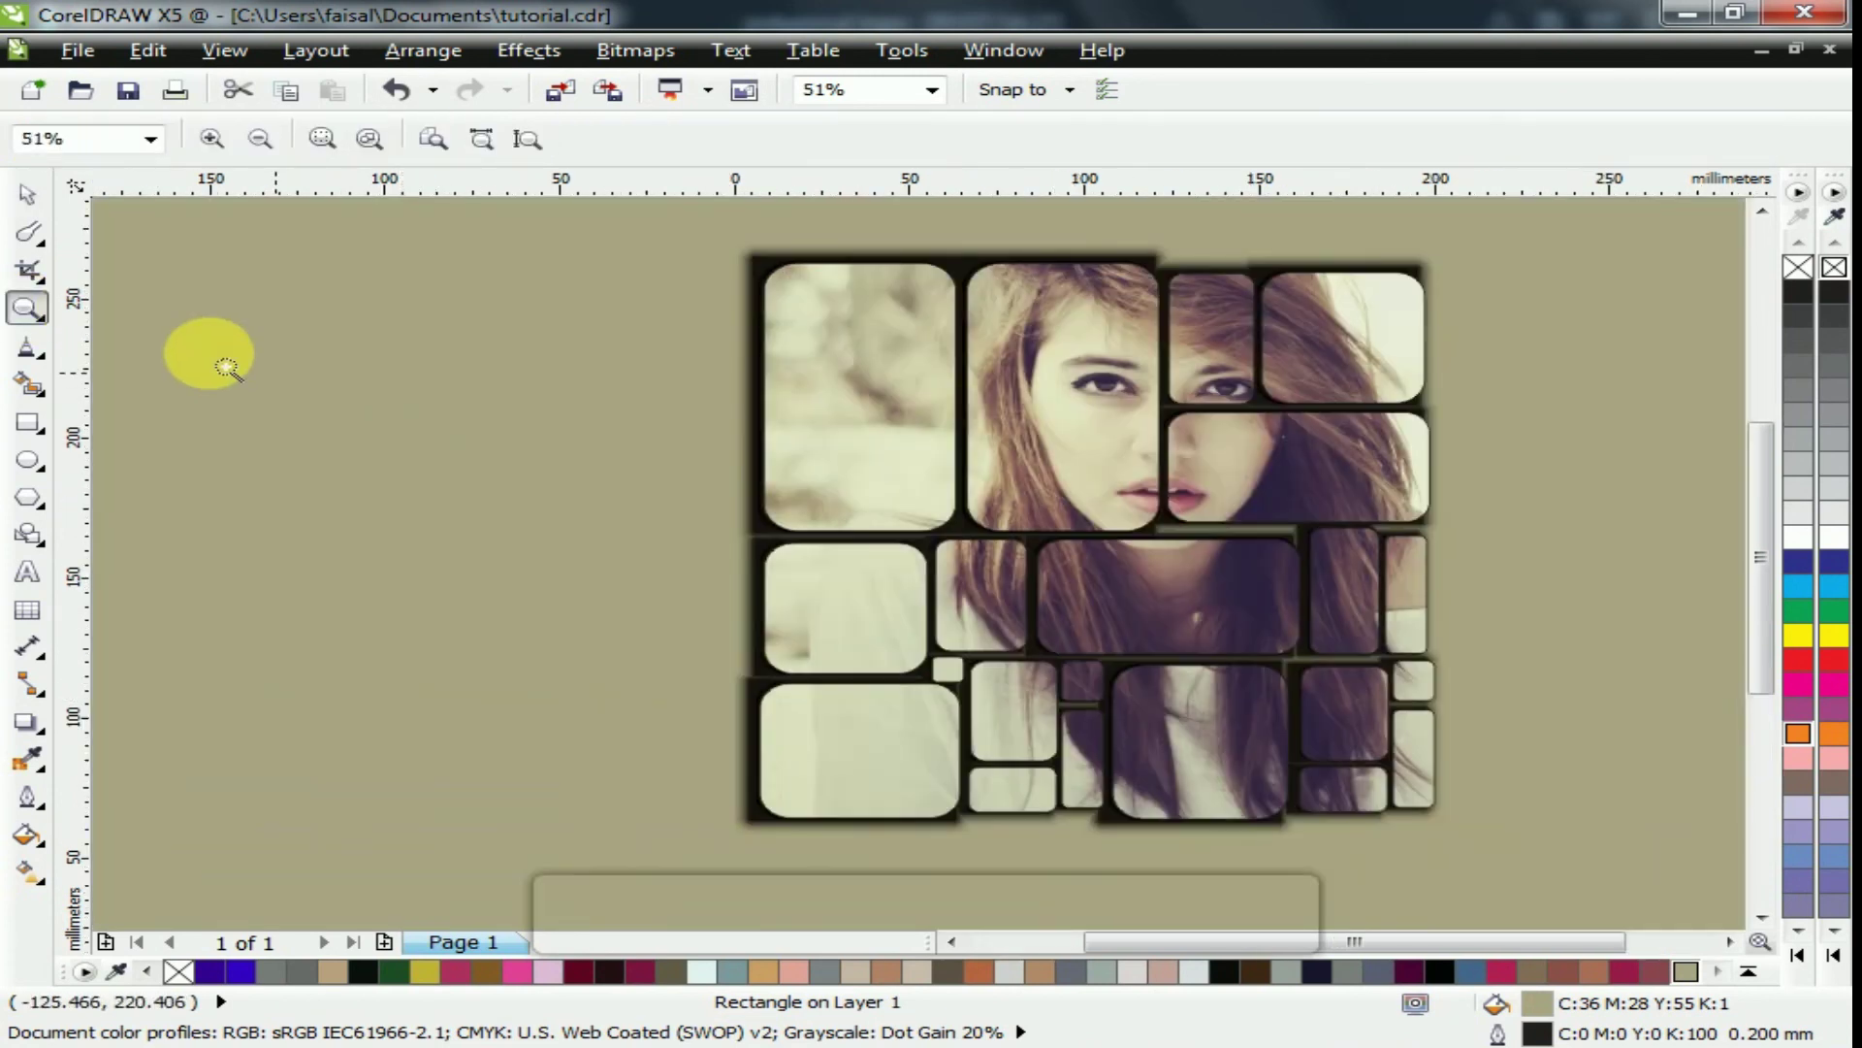
{"action": "left_click", "coordinate": [27, 195]}
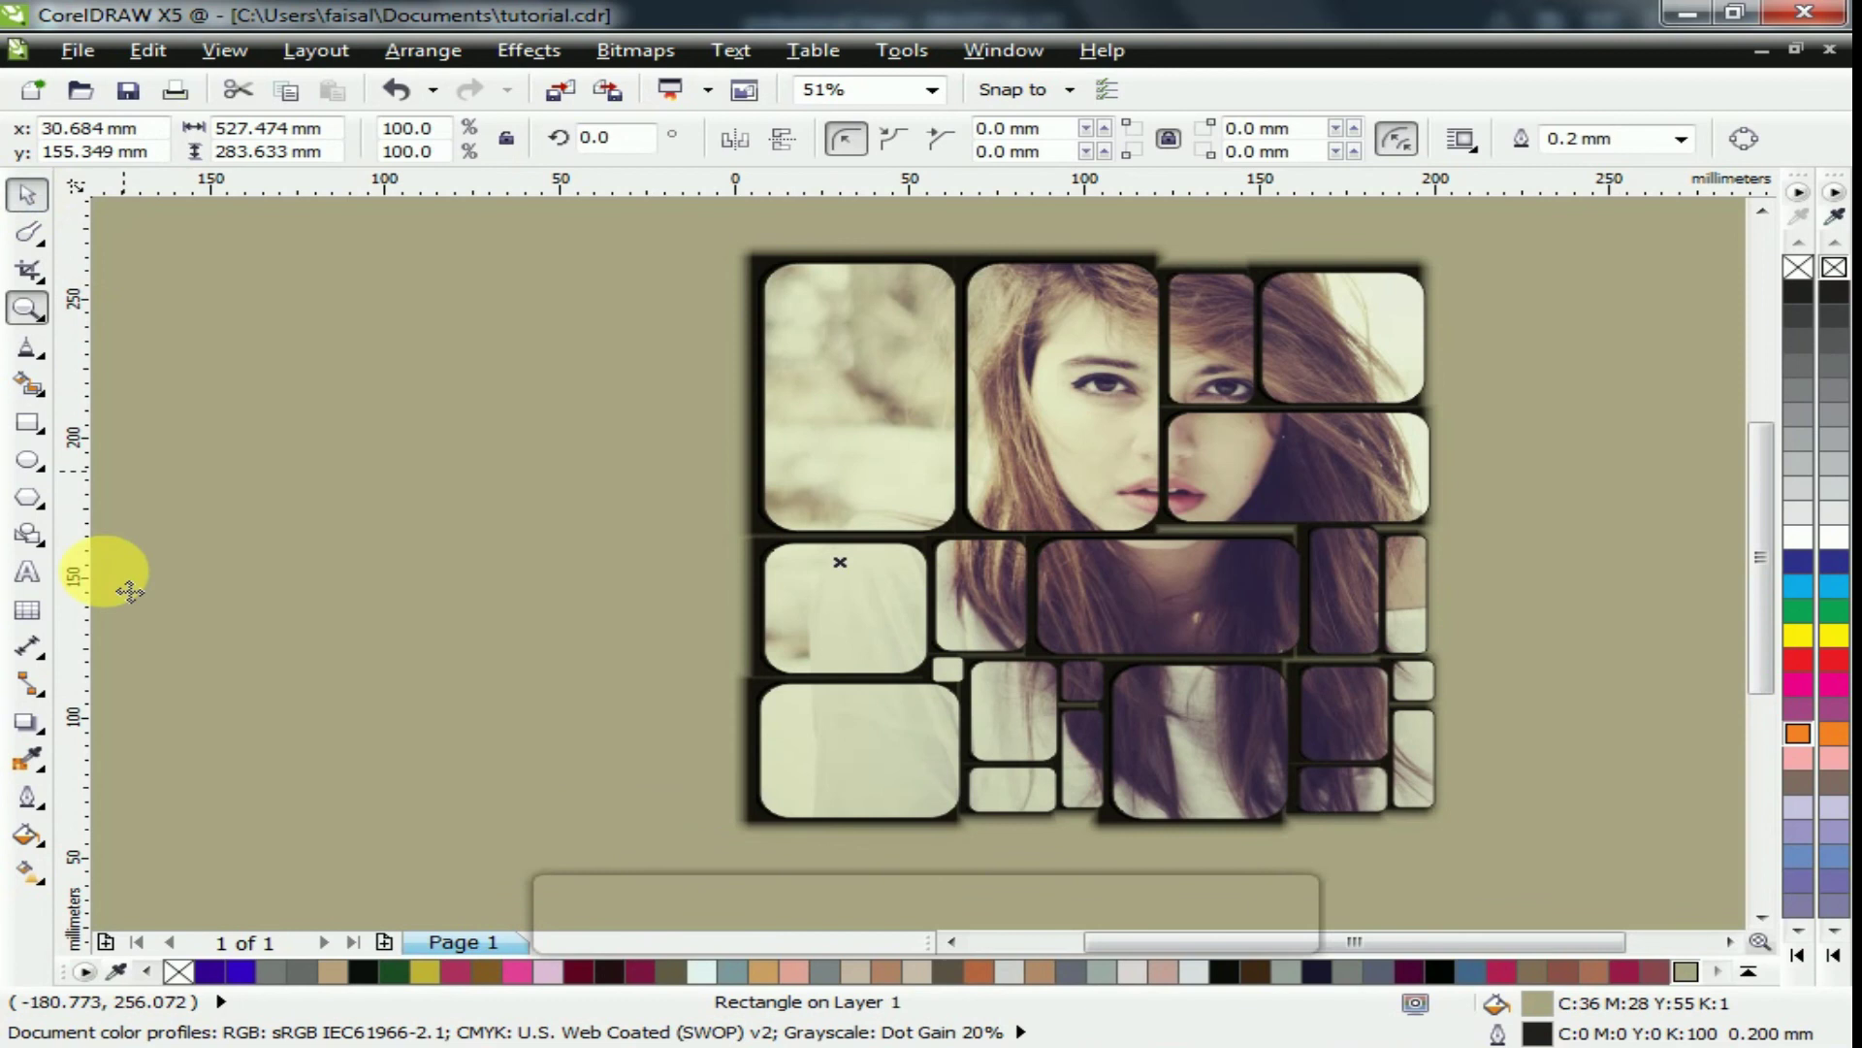
Sample the beige C27 M22 Y44 K0 from the large upper-left image frame and apply it to the background rectangle
{"action": "left_click", "coordinate": [30, 759]}
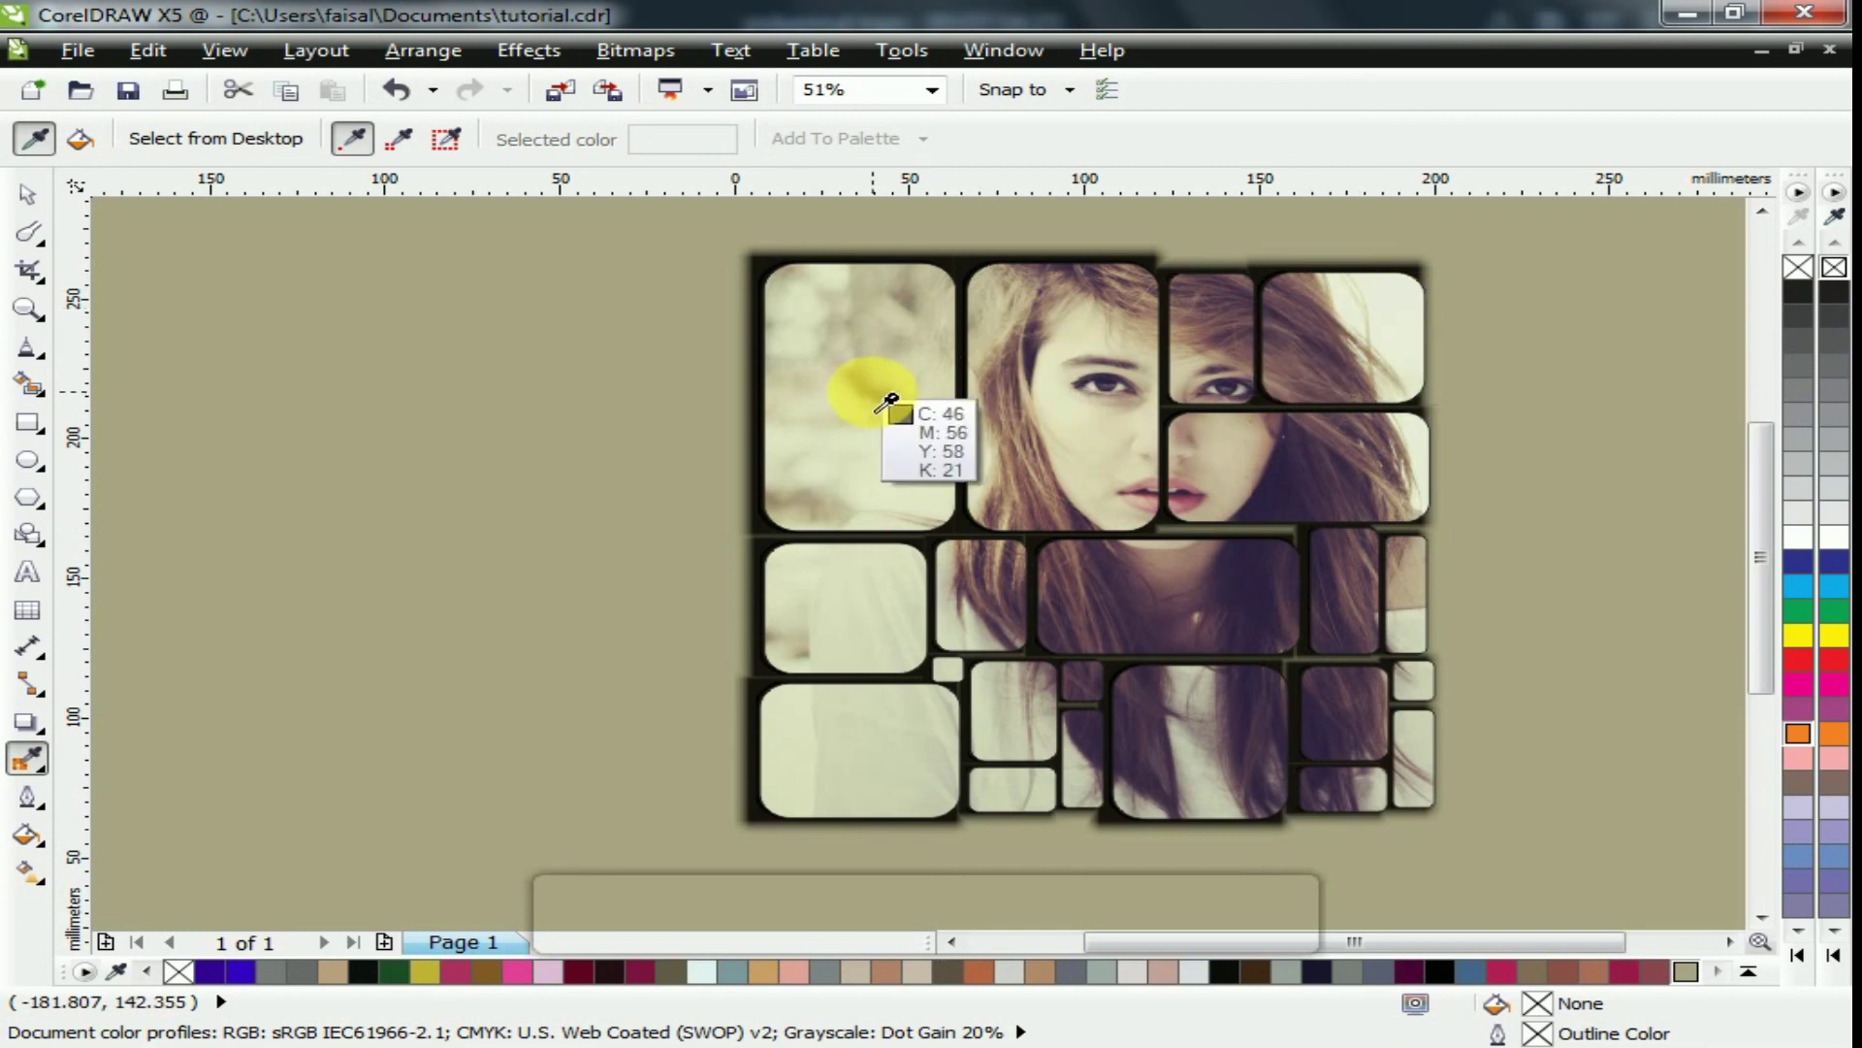
{"action": "left_click", "coordinate": [904, 396]}
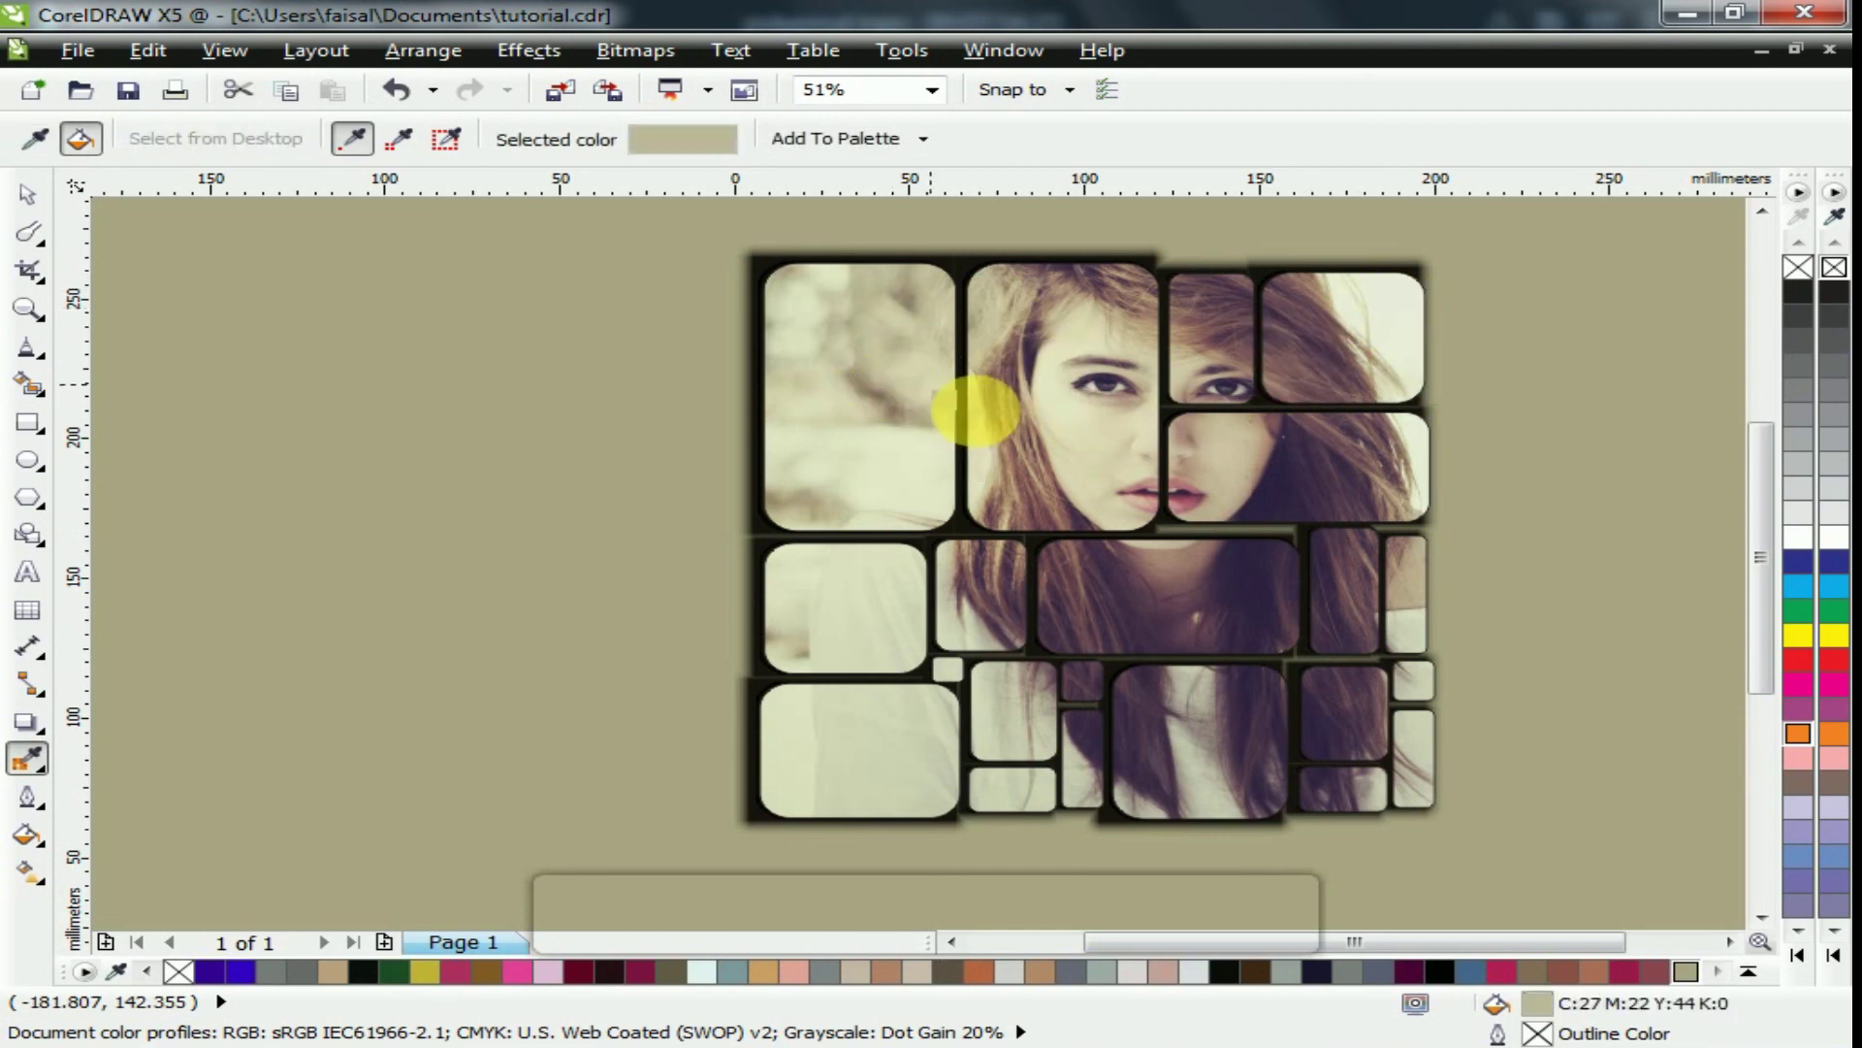
{"action": "left_click", "coordinate": [1550, 803]}
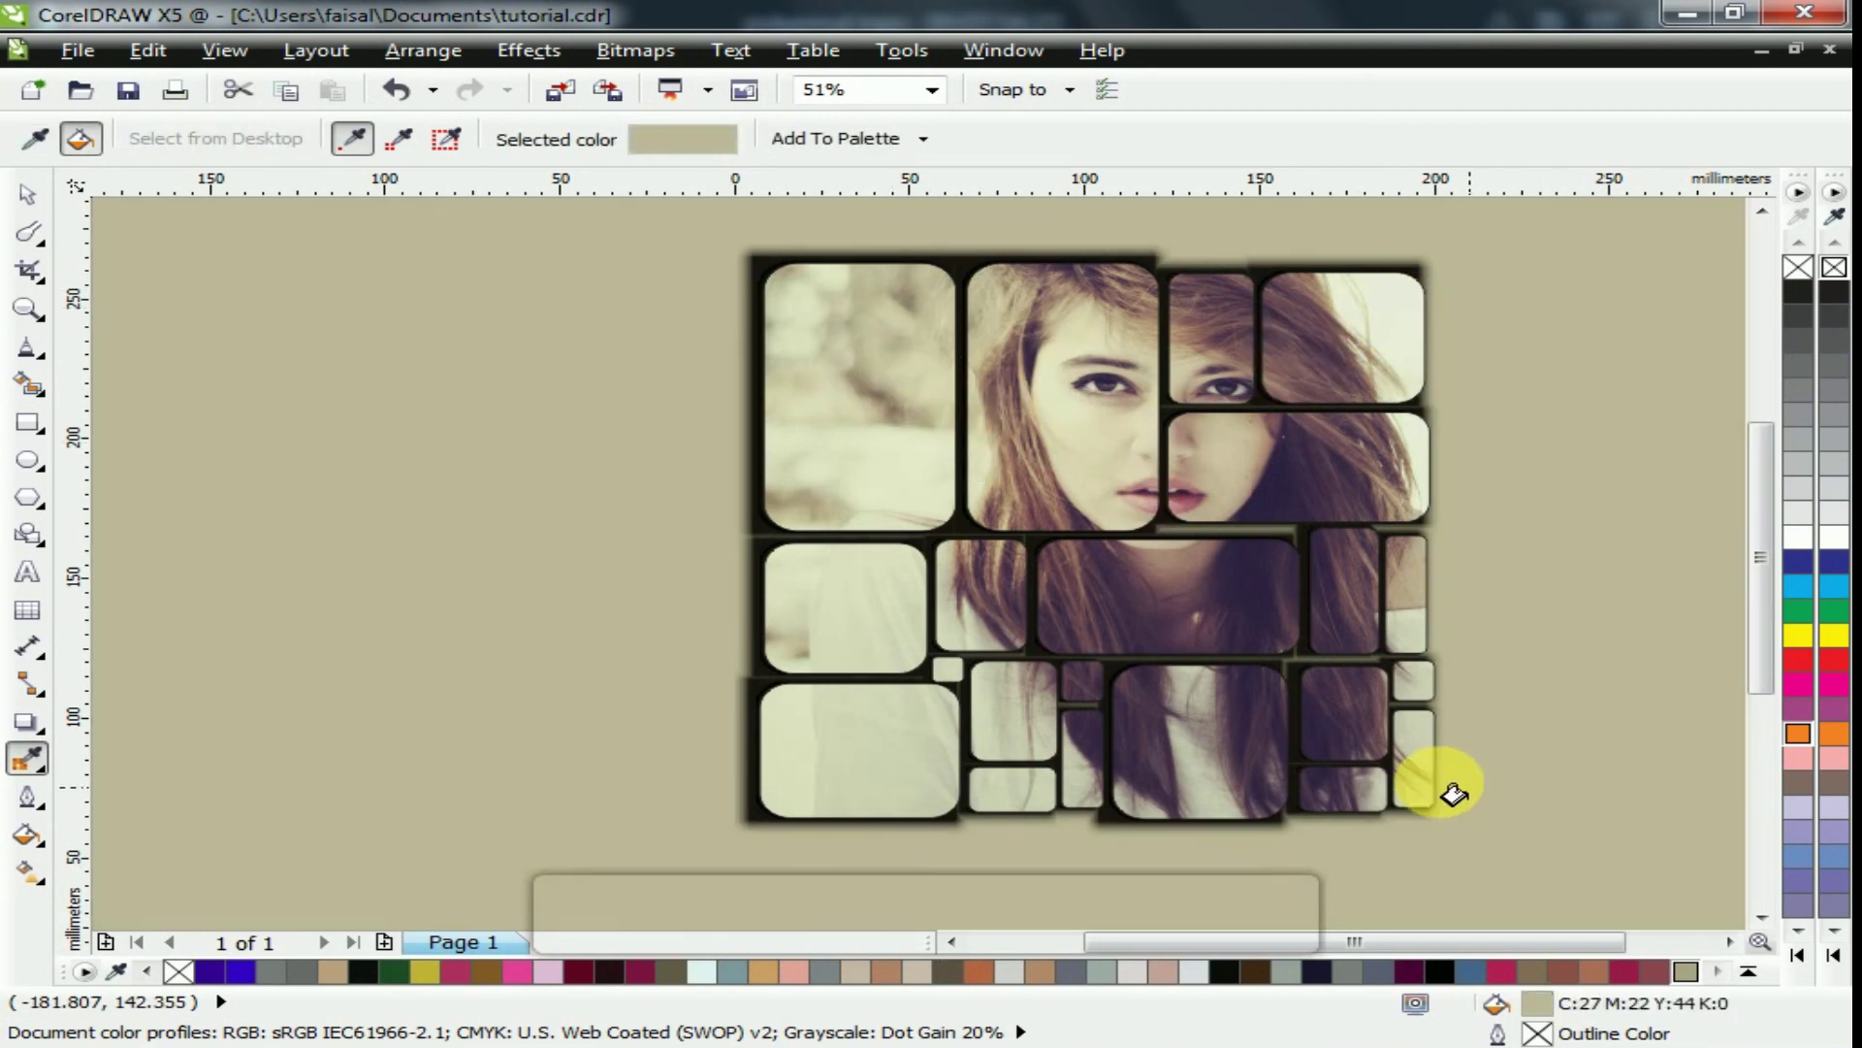
{"action": "left_click", "coordinate": [22, 203]}
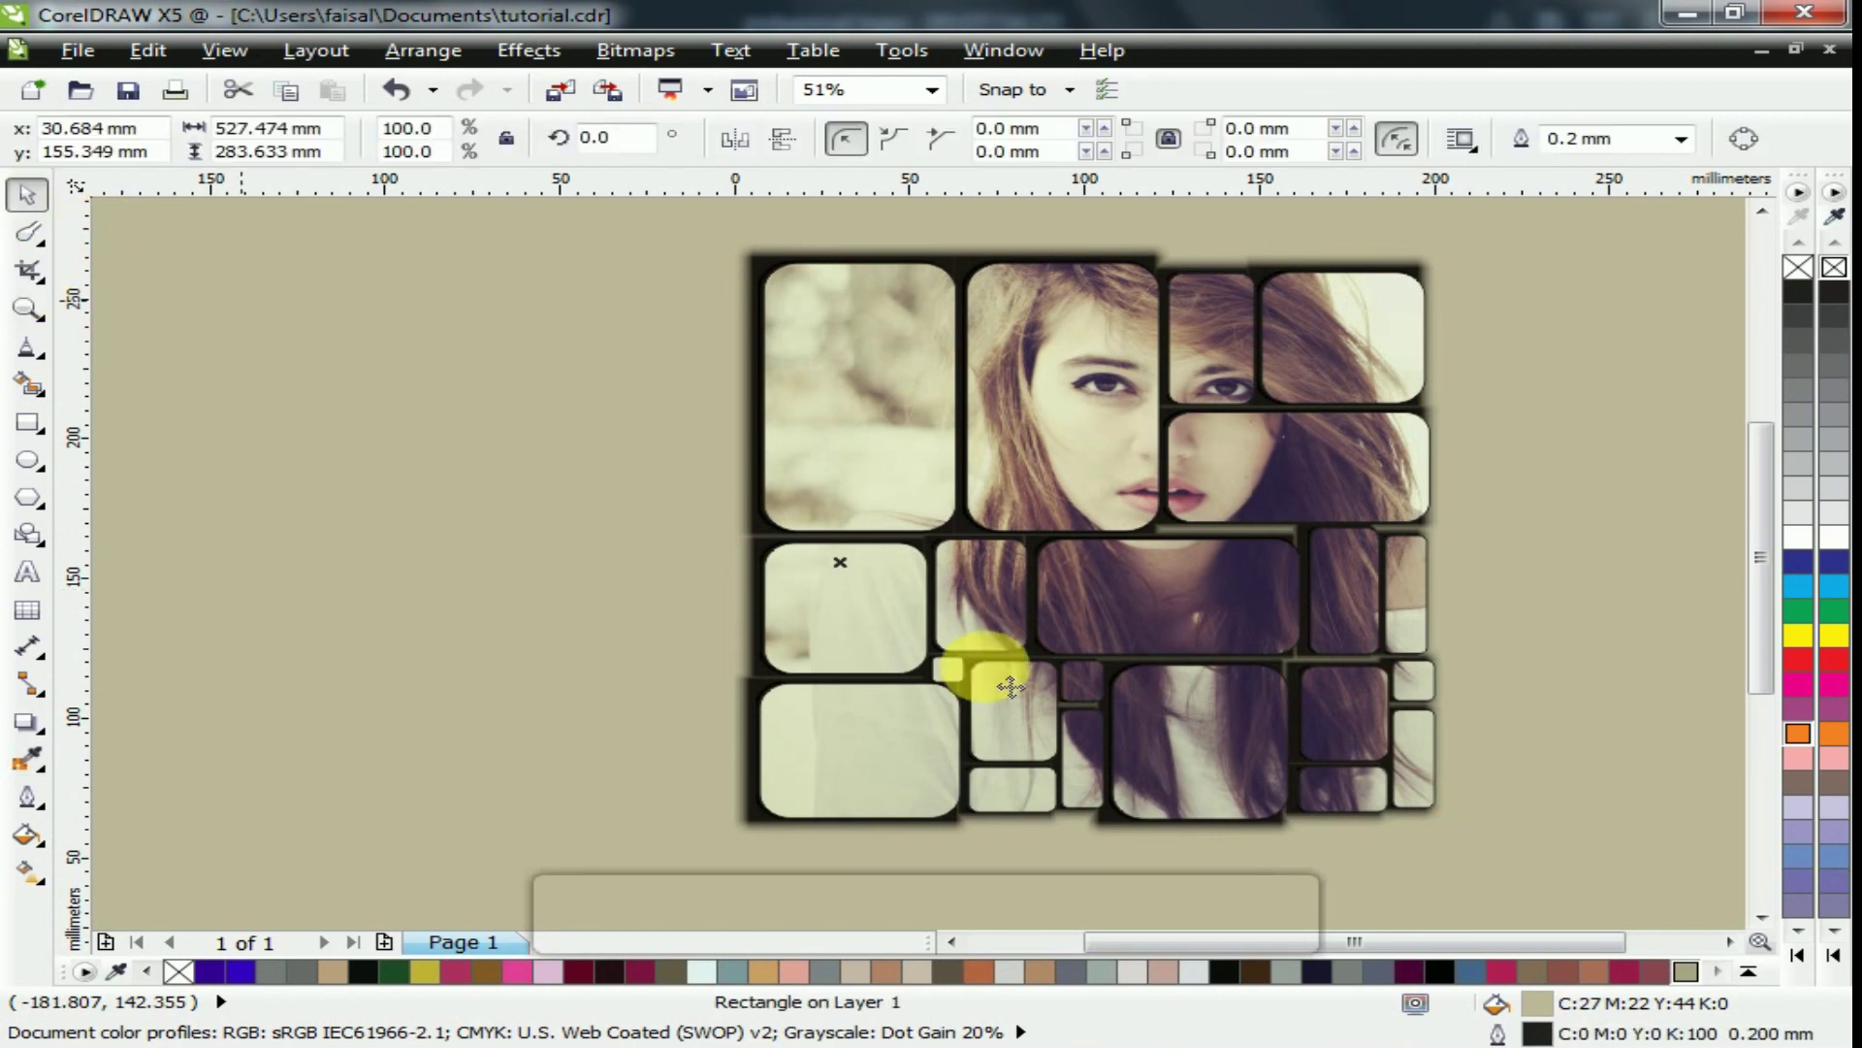
Try khaki (C36 M28 Y55 K1) and olive yellow (C28 M22 Y100 K0) as the background rectangle's fill
{"action": "left_click", "coordinate": [1411, 972]}
{"action": "left_click", "coordinate": [1688, 971]}
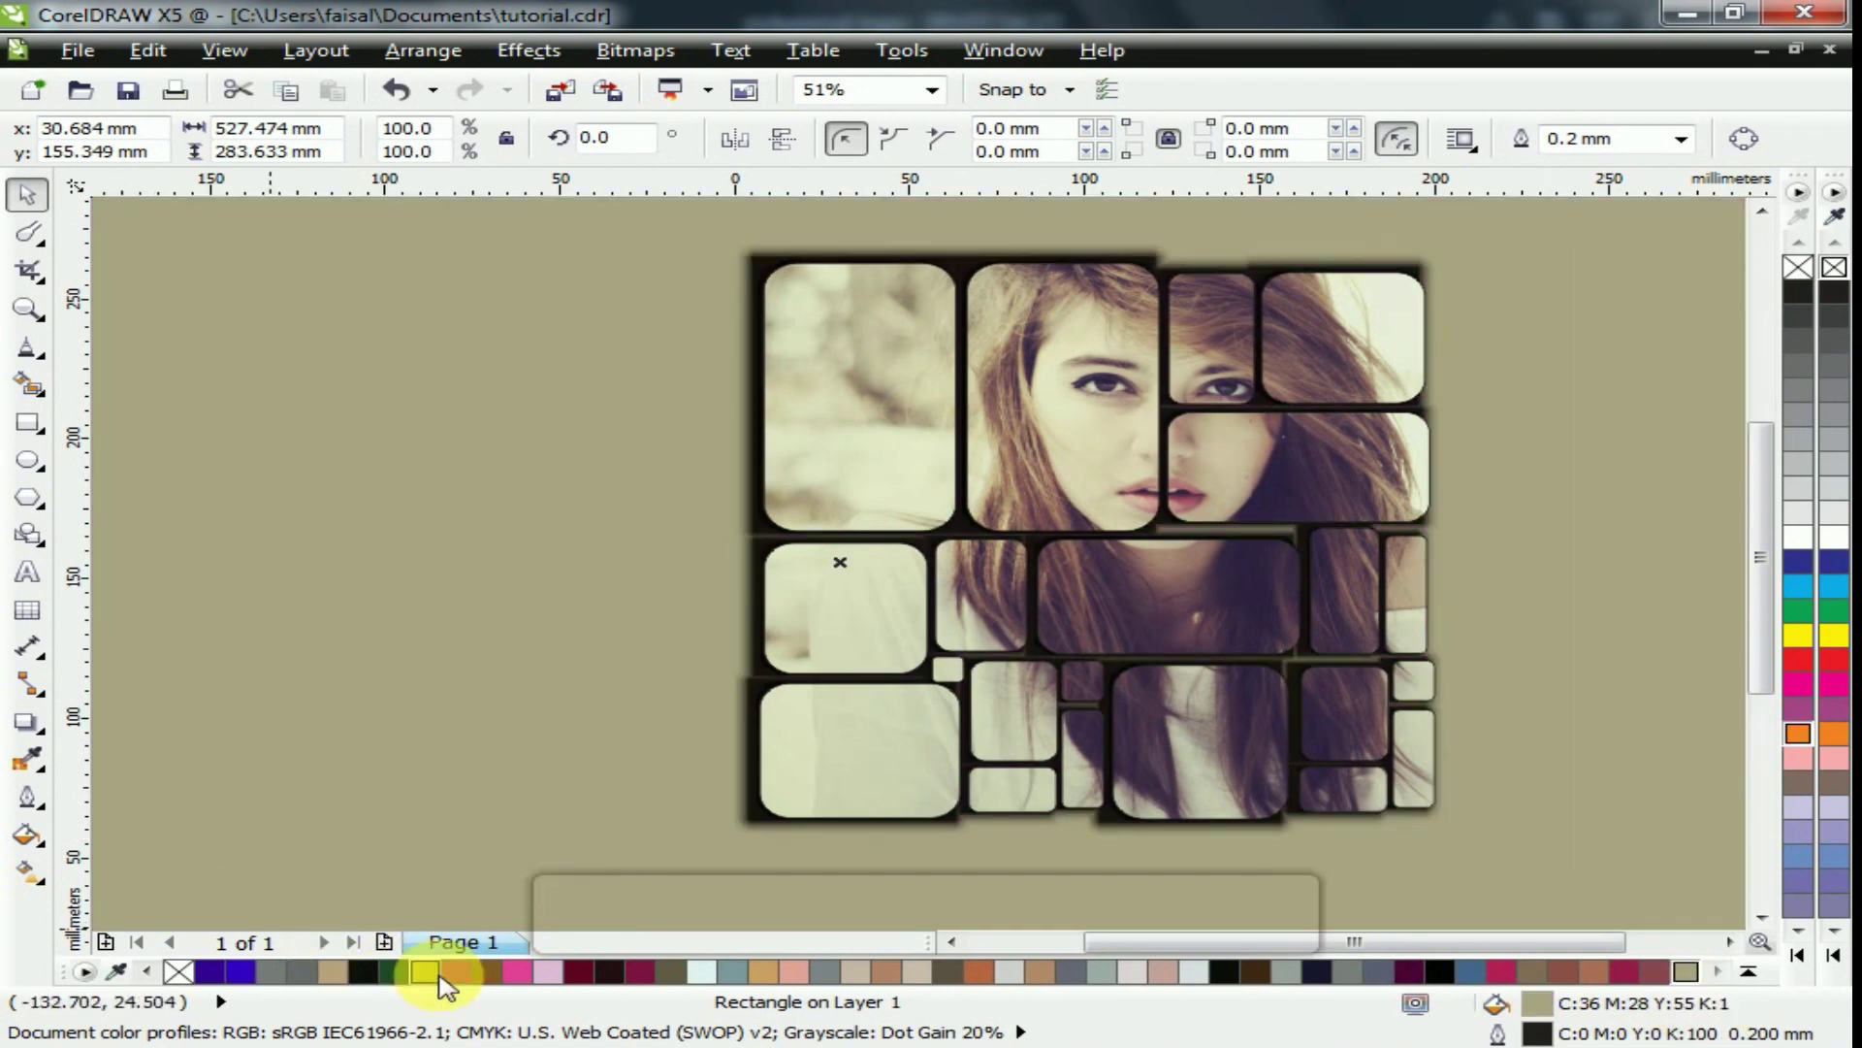
{"action": "left_click", "coordinate": [425, 970]}
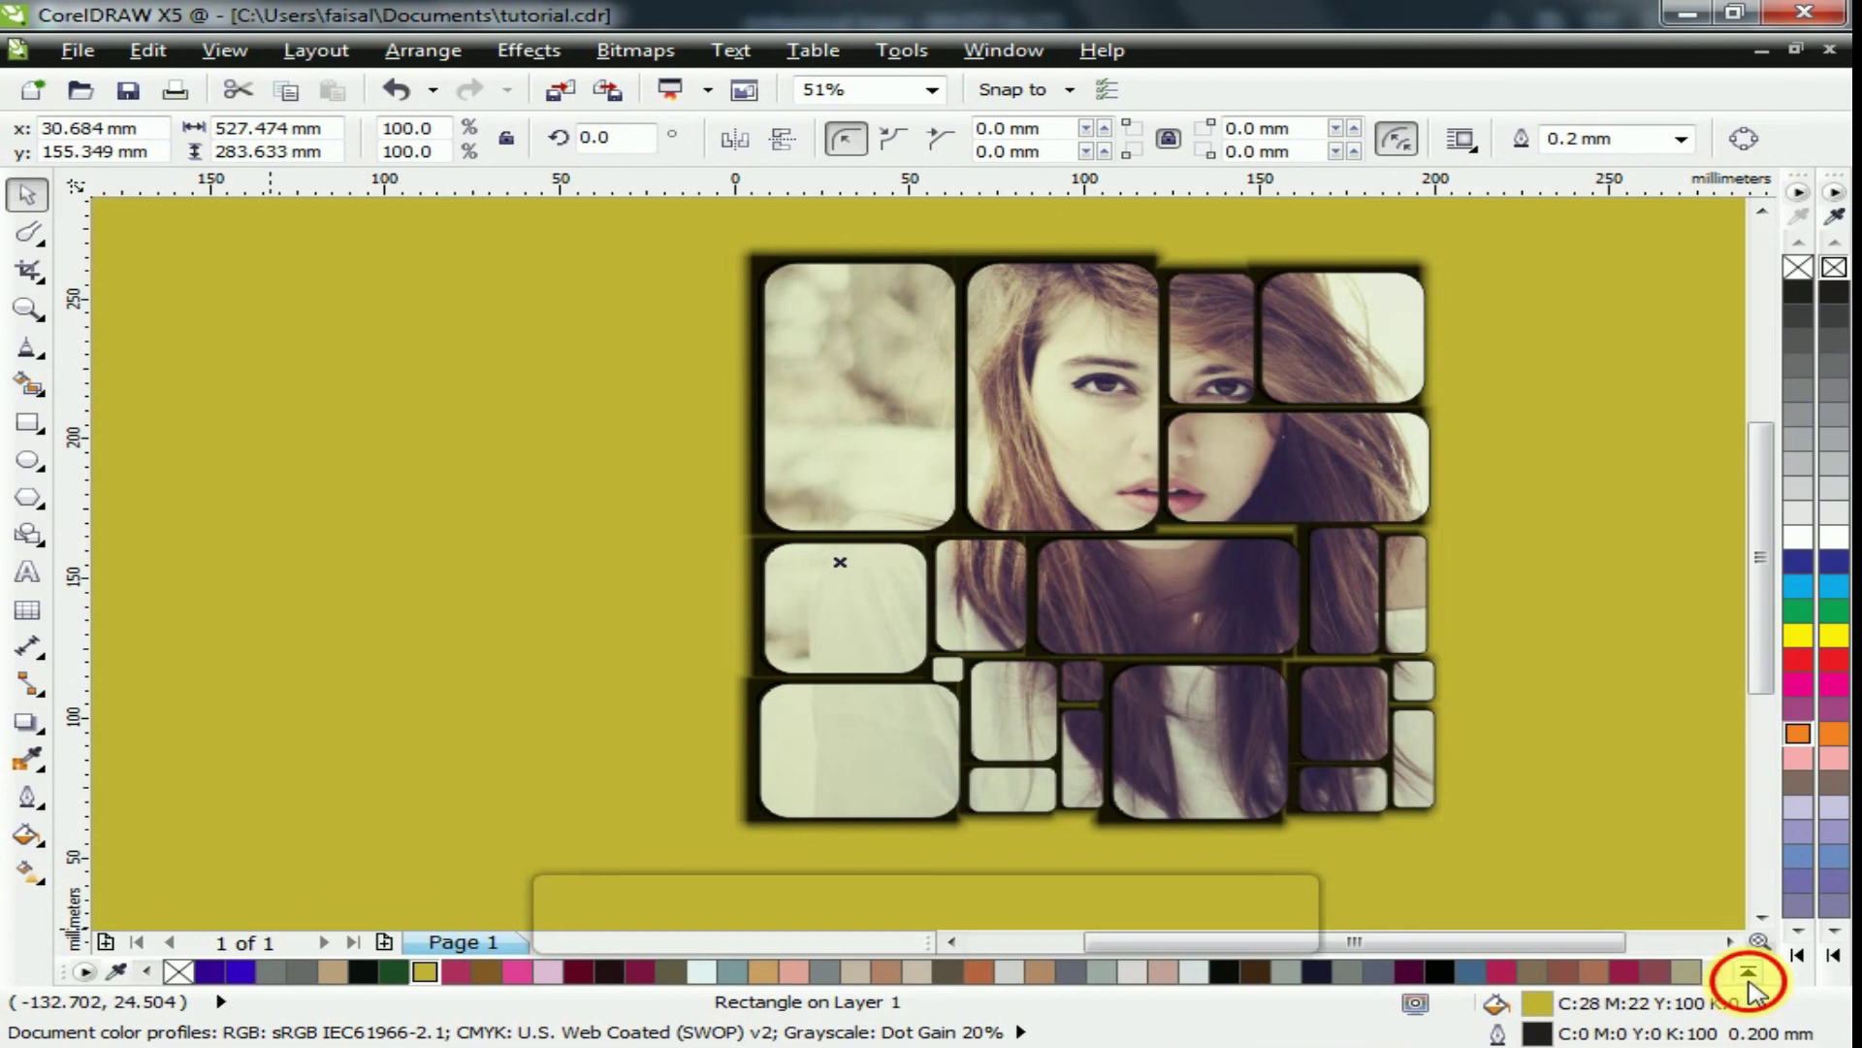
Compare crimson and brown swatches from the full document palette on the background rectangle and settle on crimson
{"action": "left_click", "coordinate": [1748, 970]}
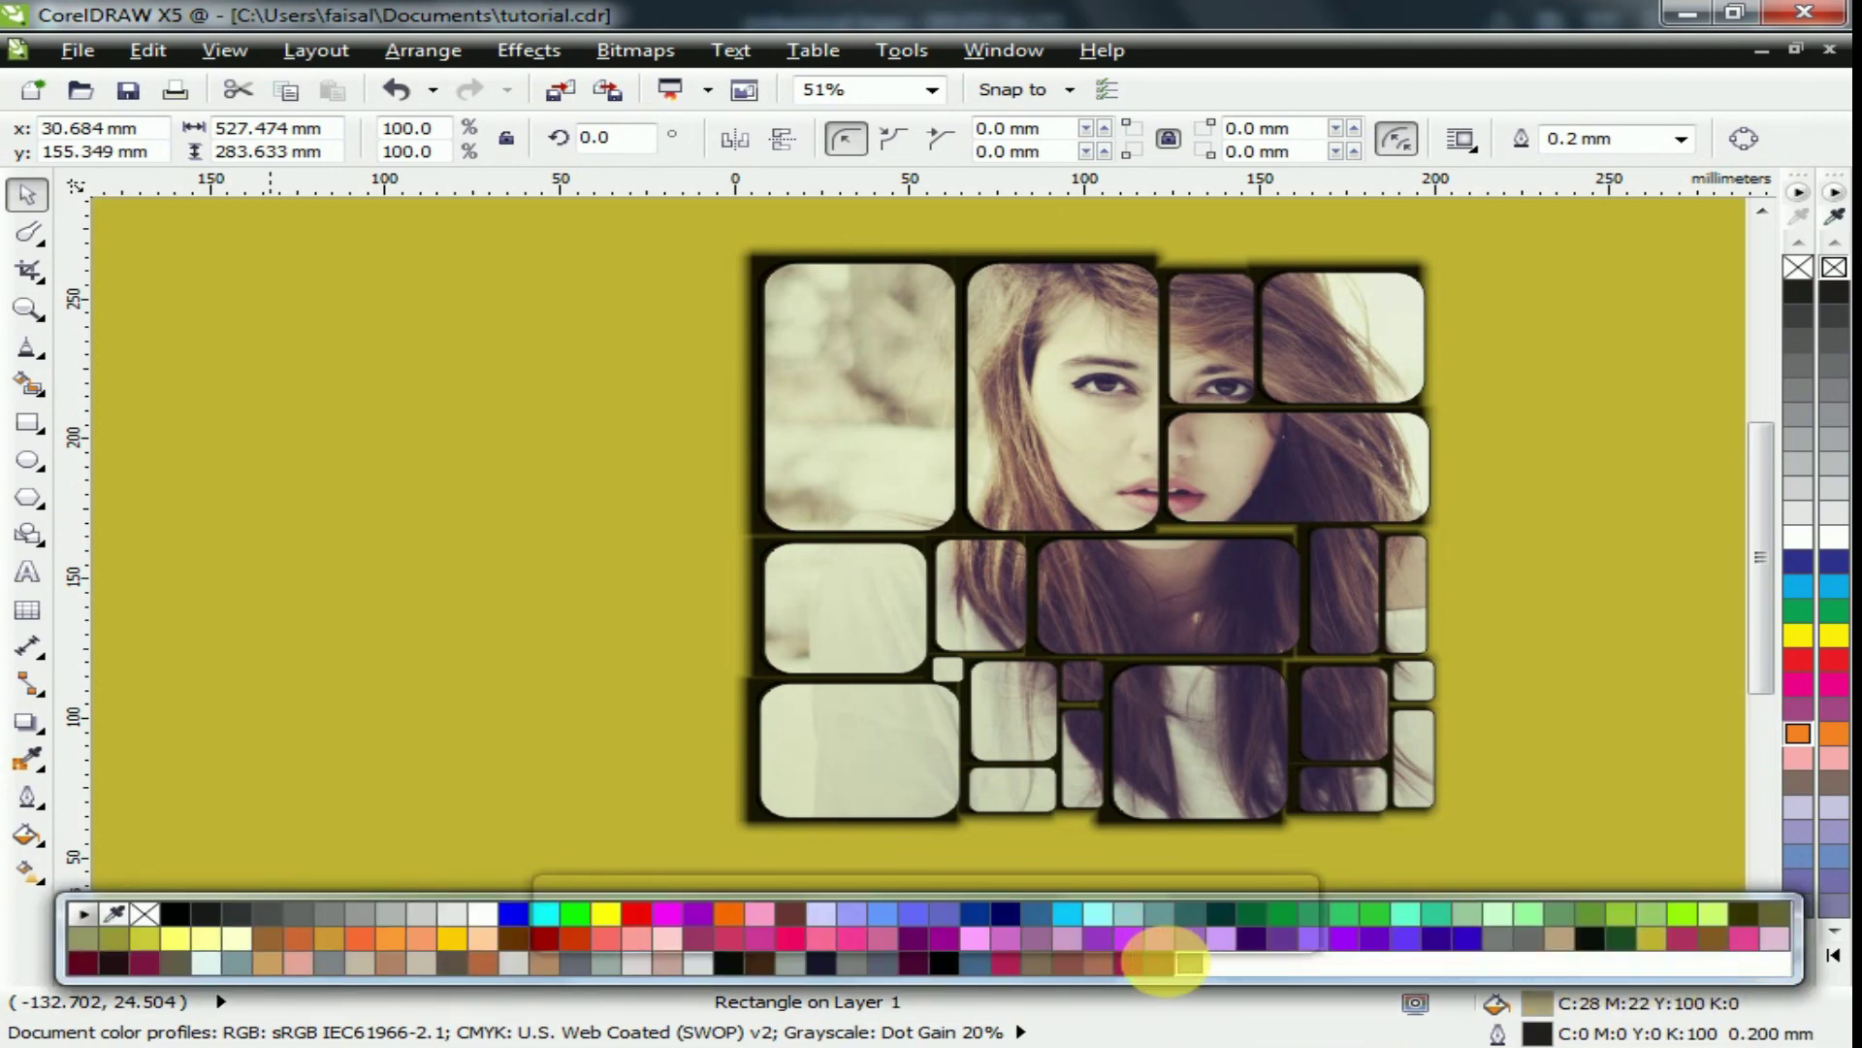
{"action": "left_click", "coordinate": [1130, 963]}
{"action": "left_click", "coordinate": [1101, 960]}
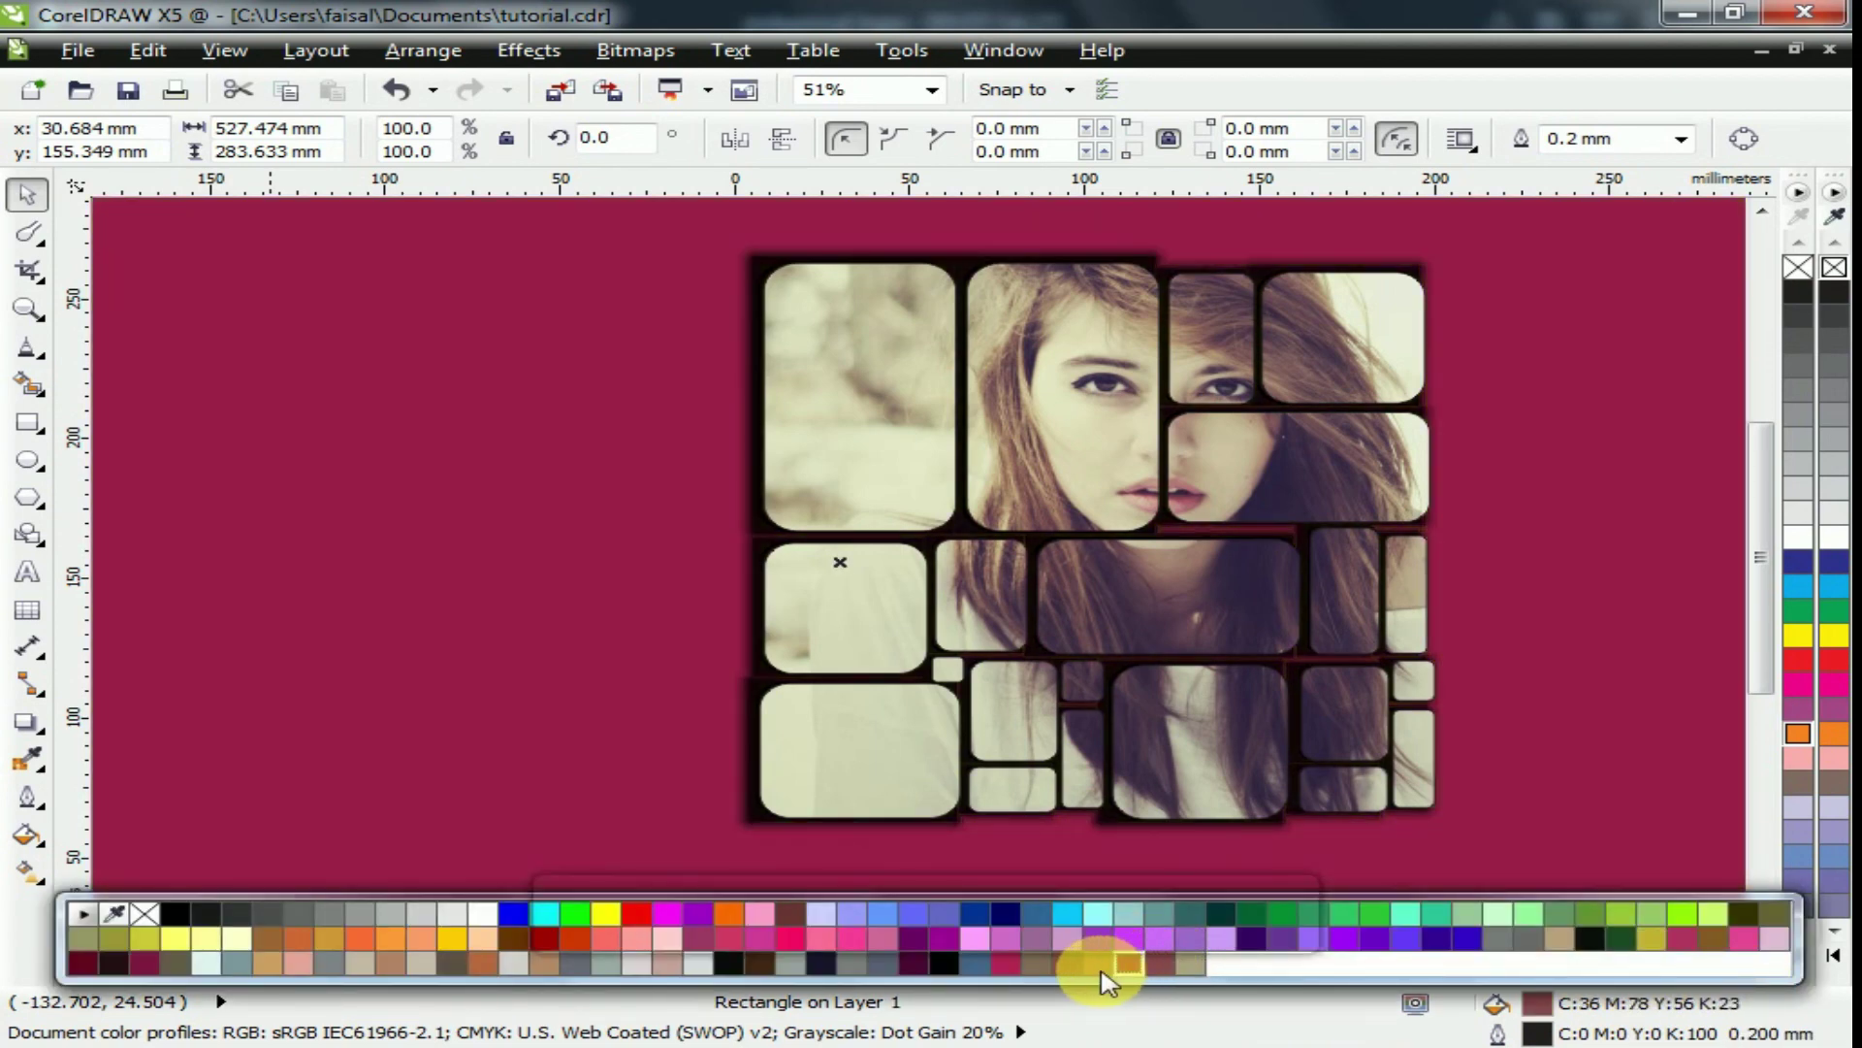
{"action": "left_click", "coordinate": [1099, 964]}
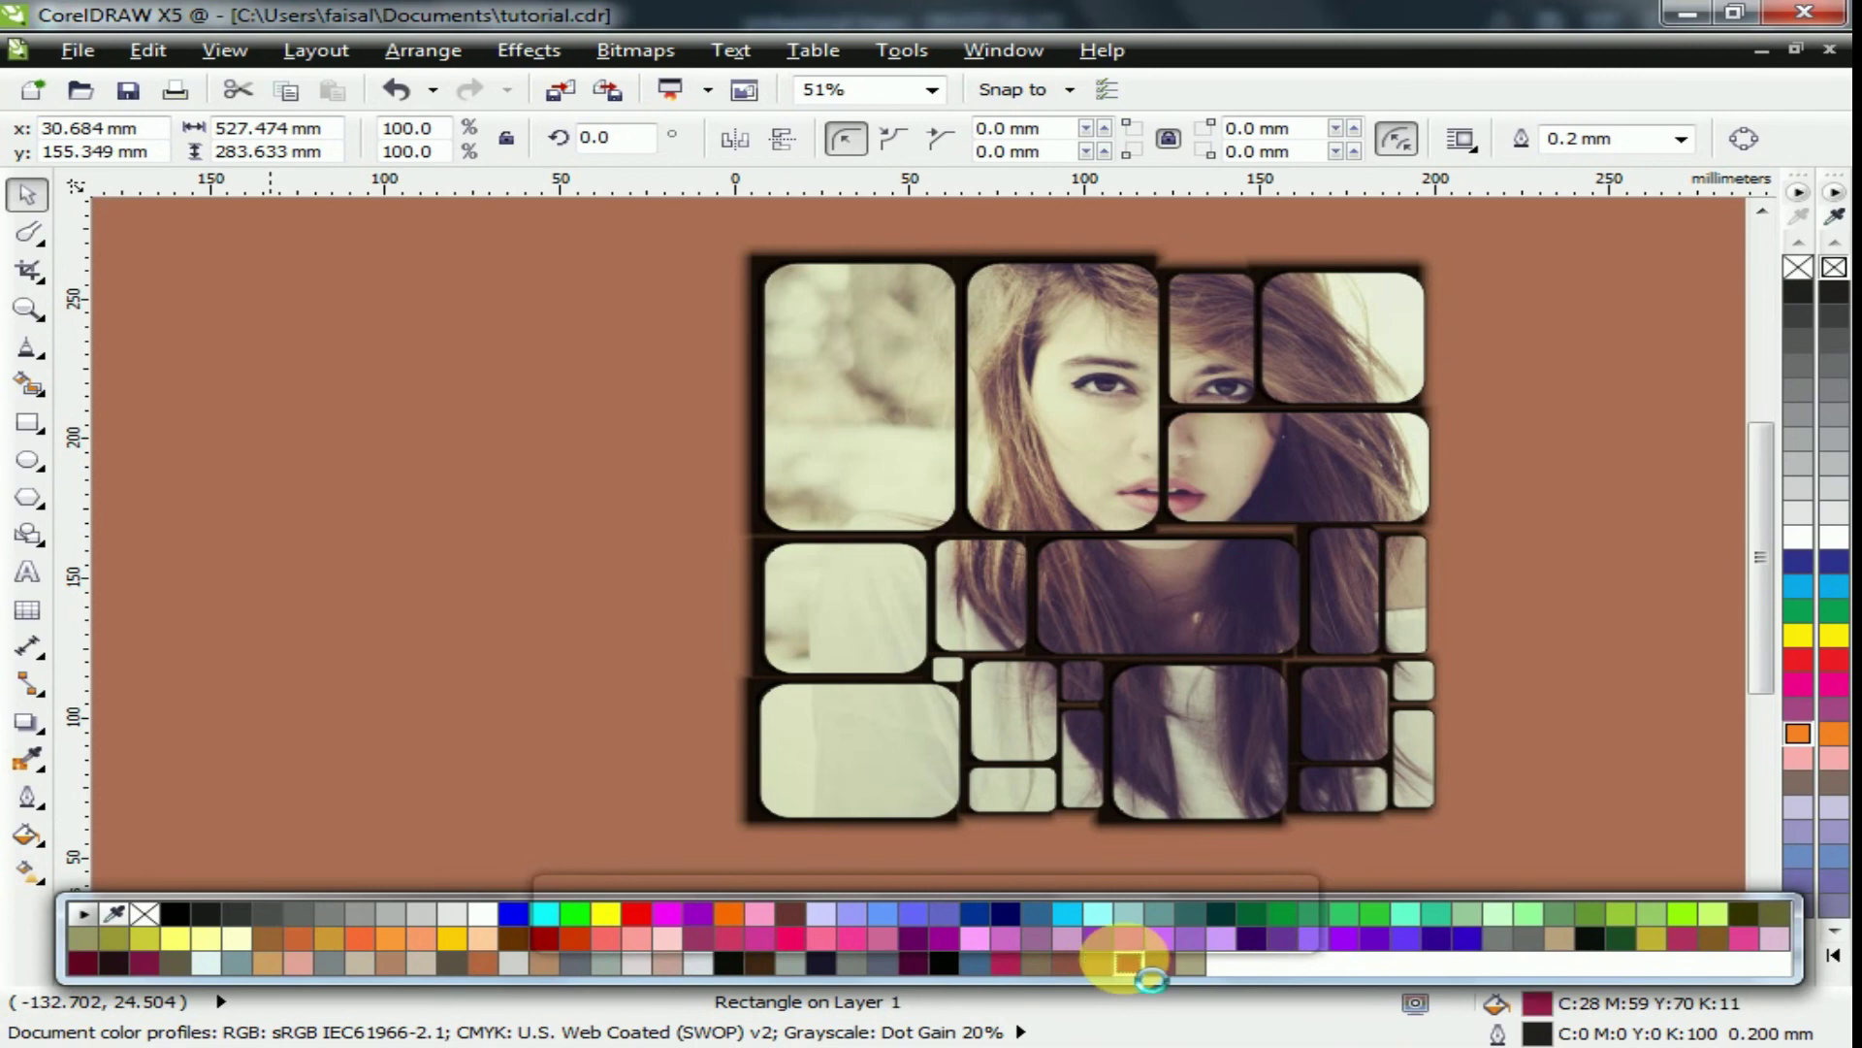
{"action": "left_click", "coordinate": [1128, 963]}
Move the shadowed collage group so it is centred at about x 173, y 154 mm
{"action": "left_click_drag", "start_coordinate": [1137, 691], "coordinate": [1334, 716]}
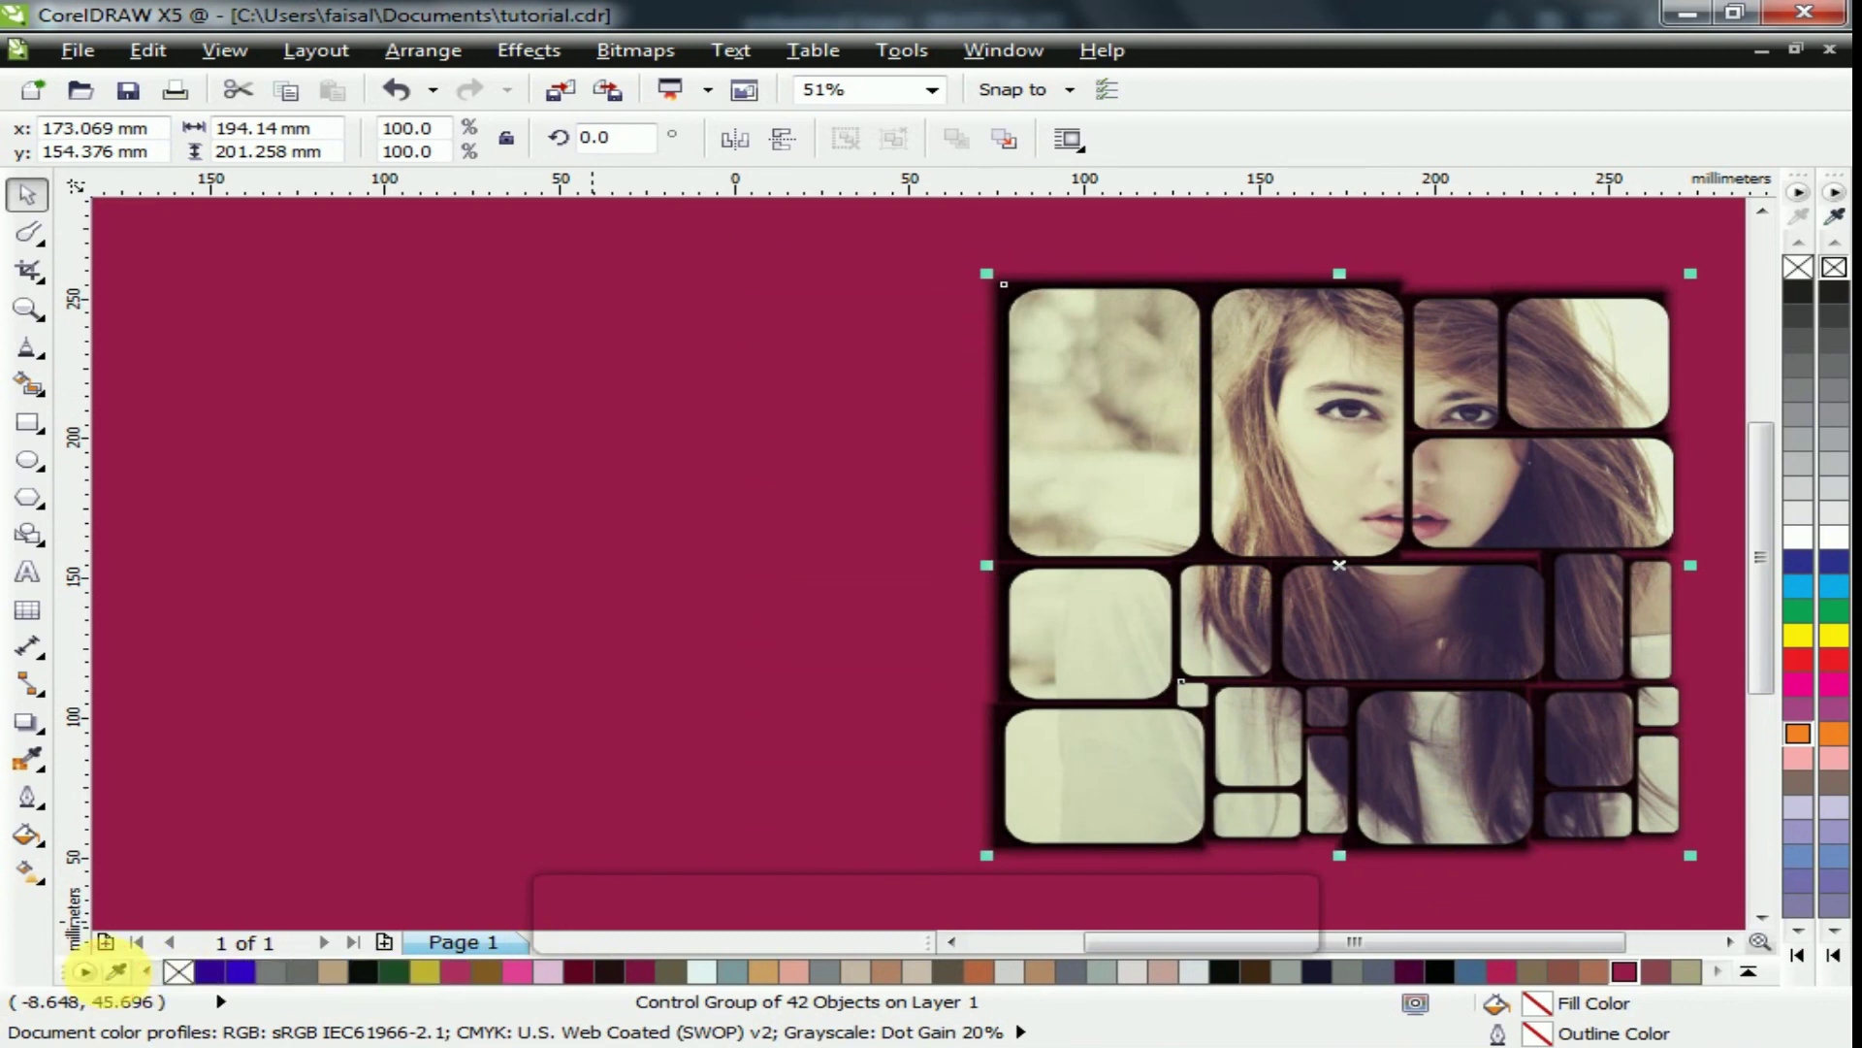
Sample a brown from the hair in the collage into the document palette and apply that swatch to the selection
{"action": "left_click", "coordinate": [117, 972]}
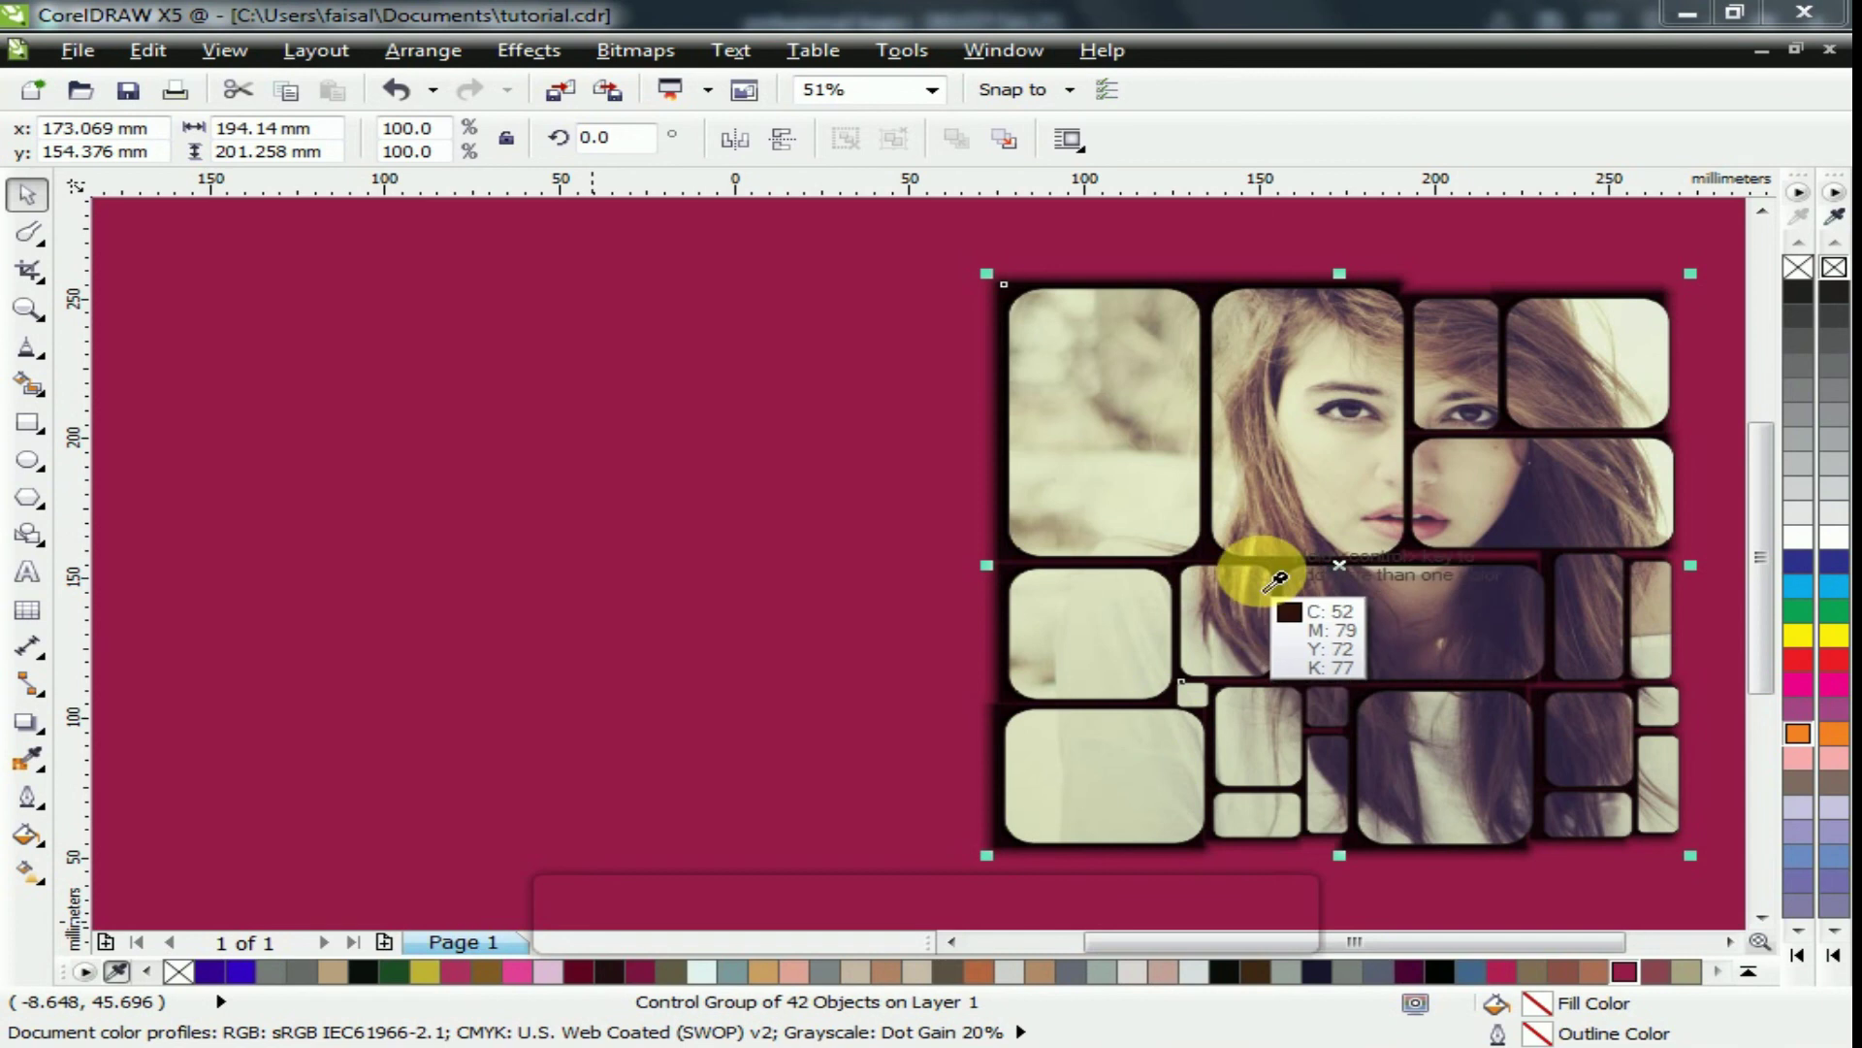
{"action": "left_click", "coordinate": [1287, 533]}
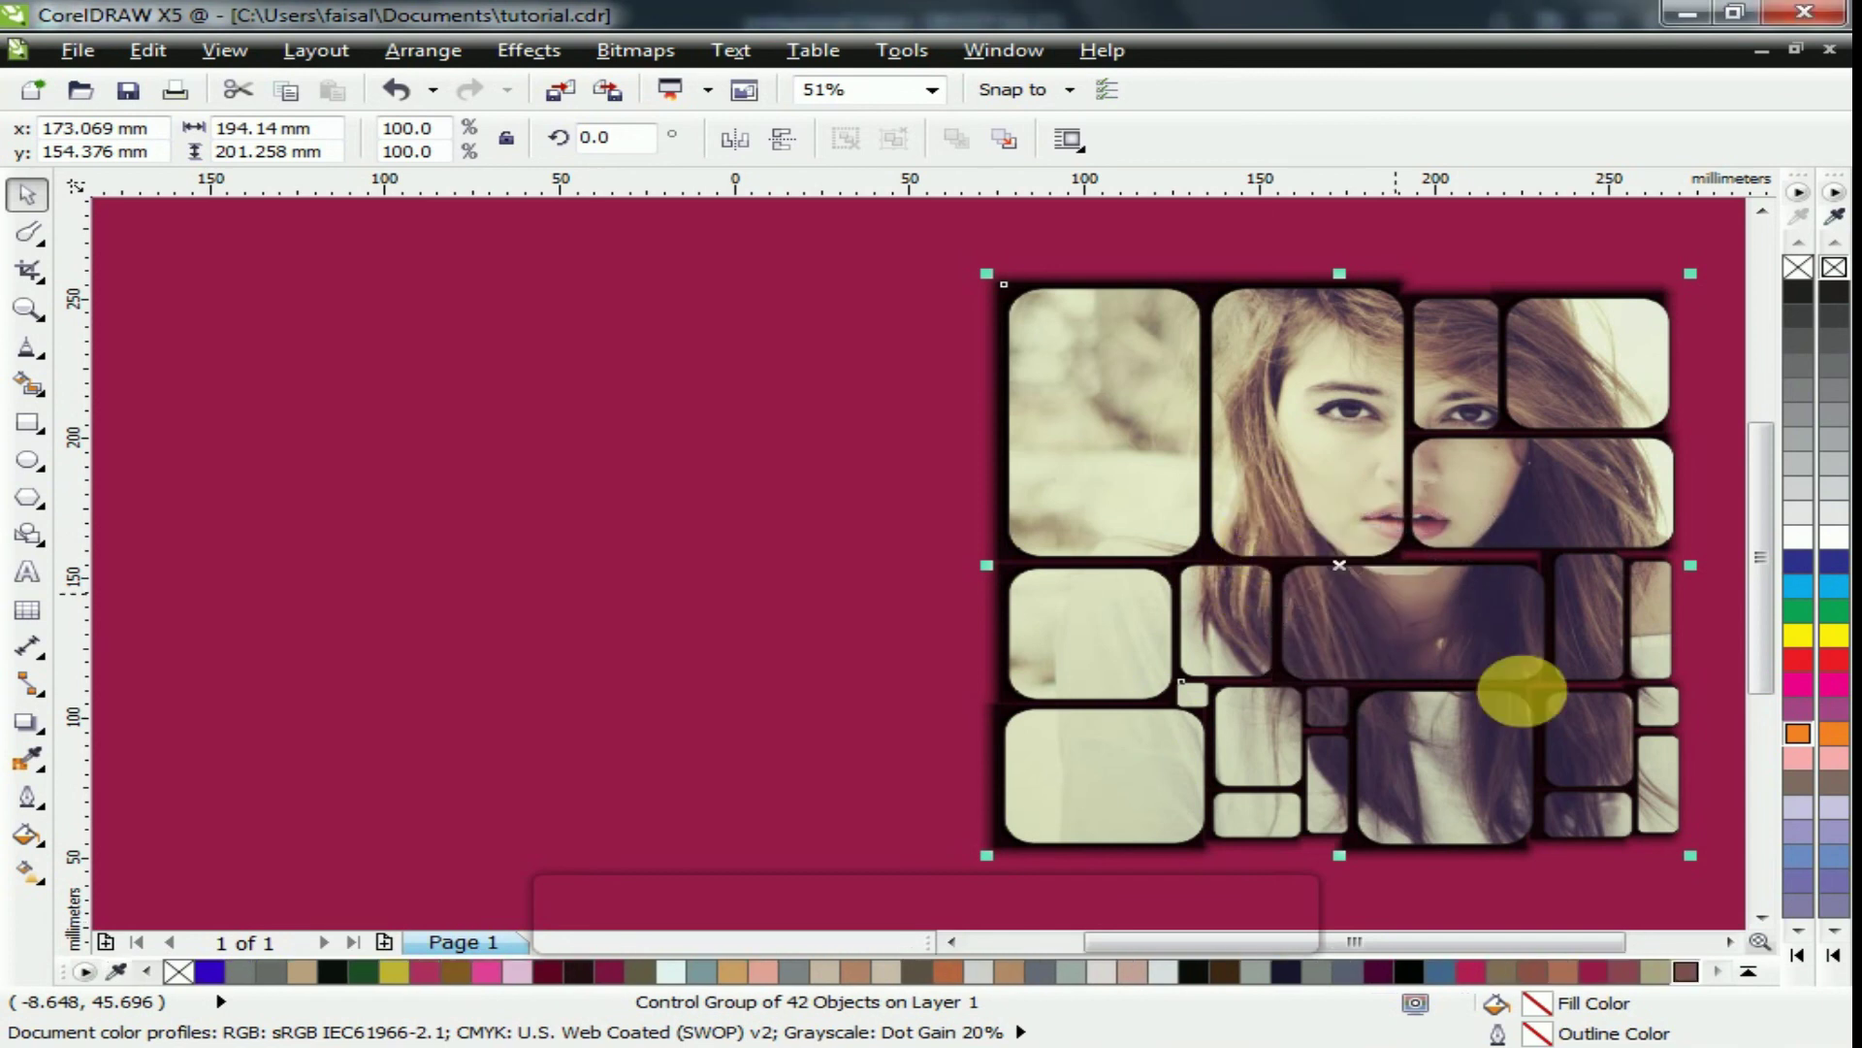
{"action": "left_click", "coordinate": [1685, 971]}
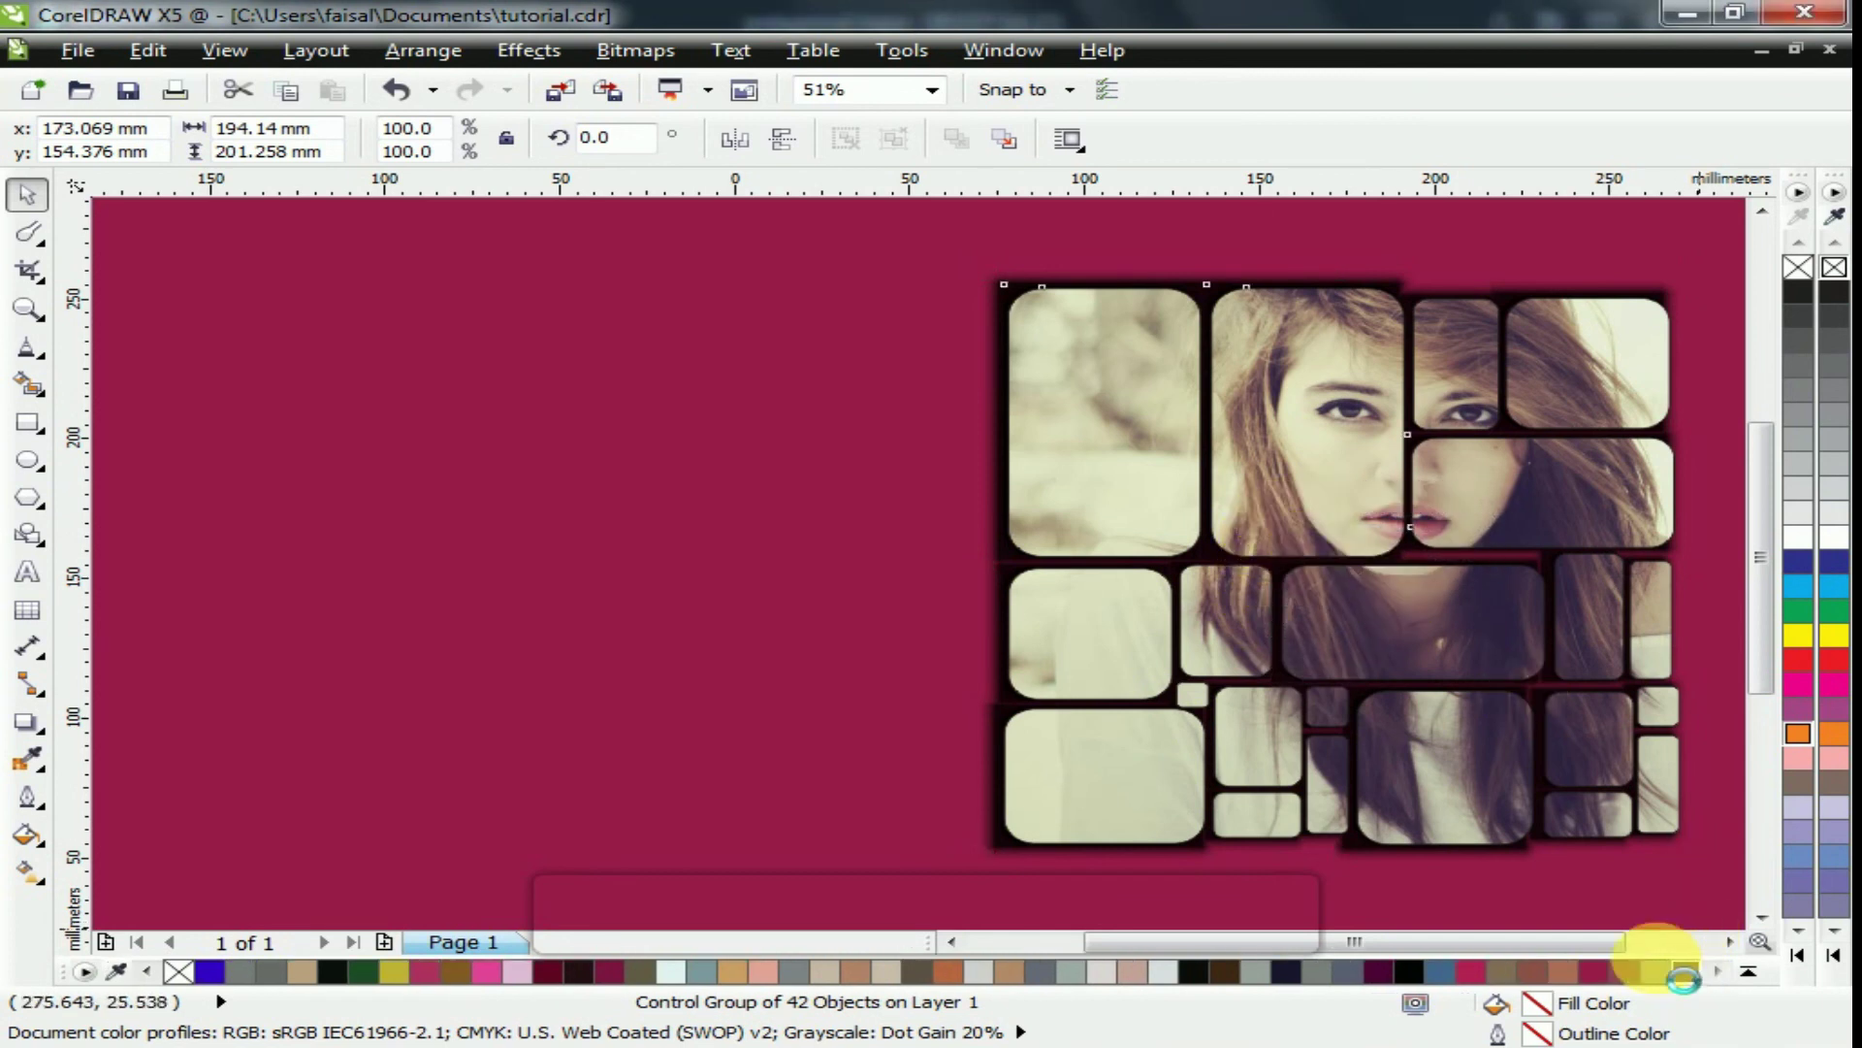